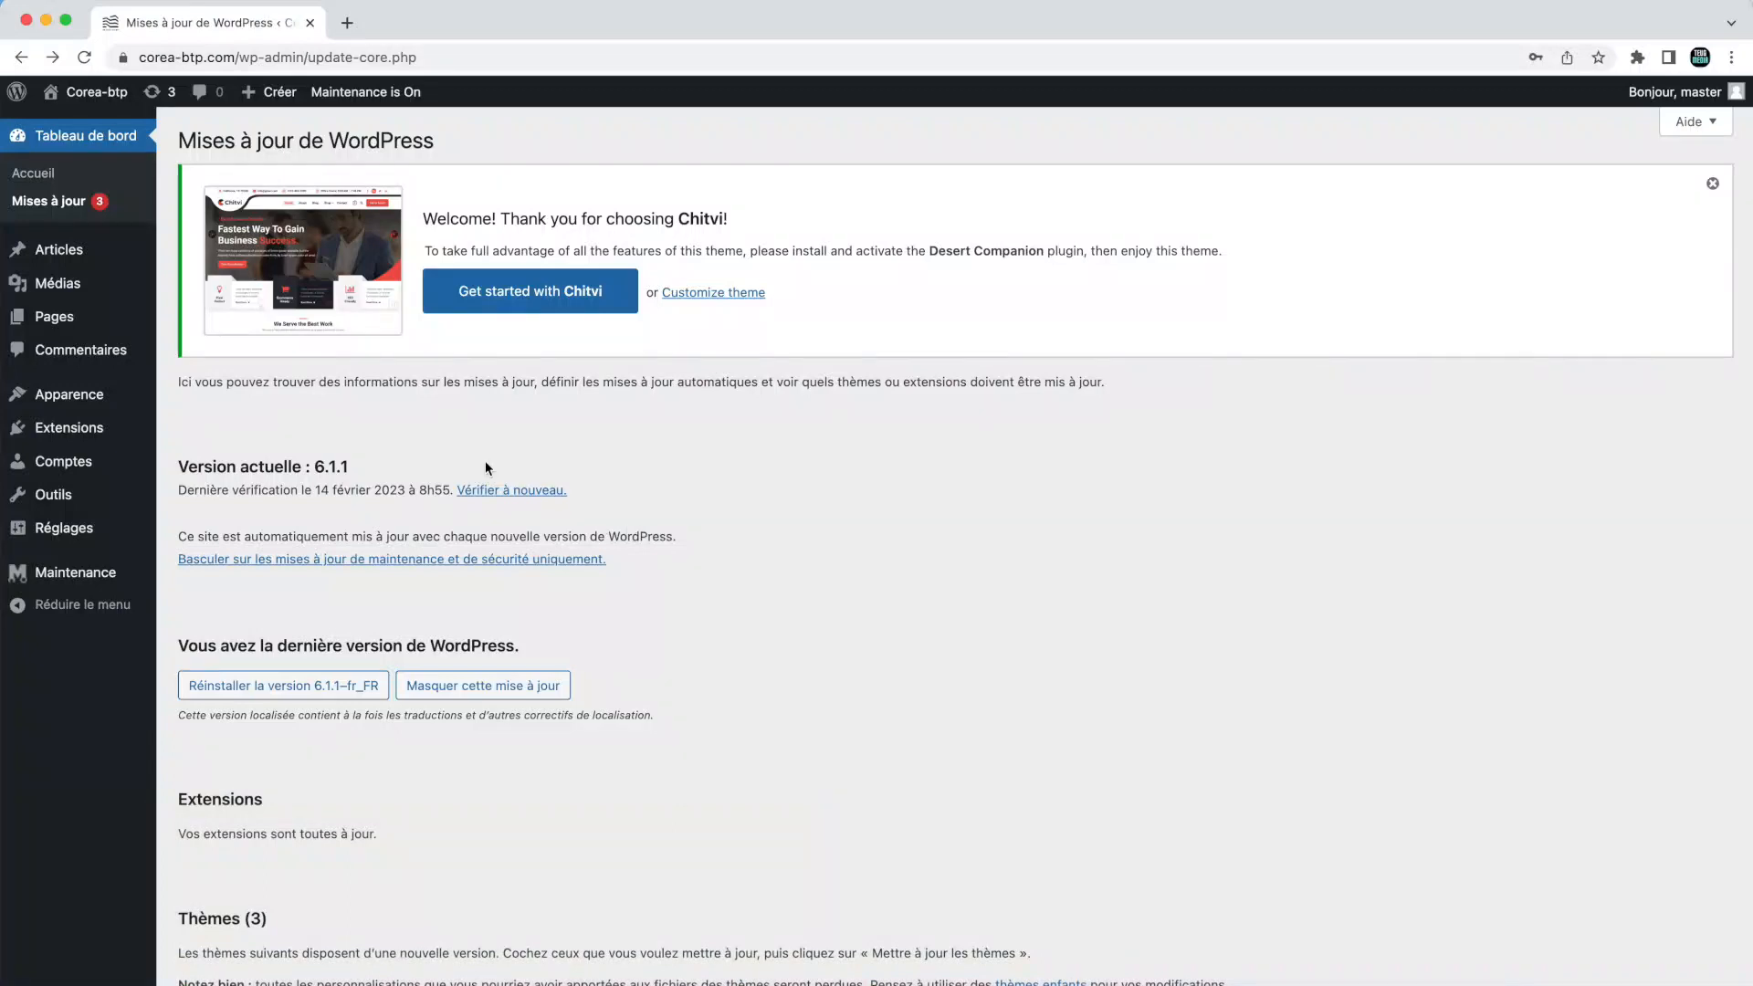
pyautogui.scroll(-5, 149, 326)
pyautogui.moveTo(149, 325)
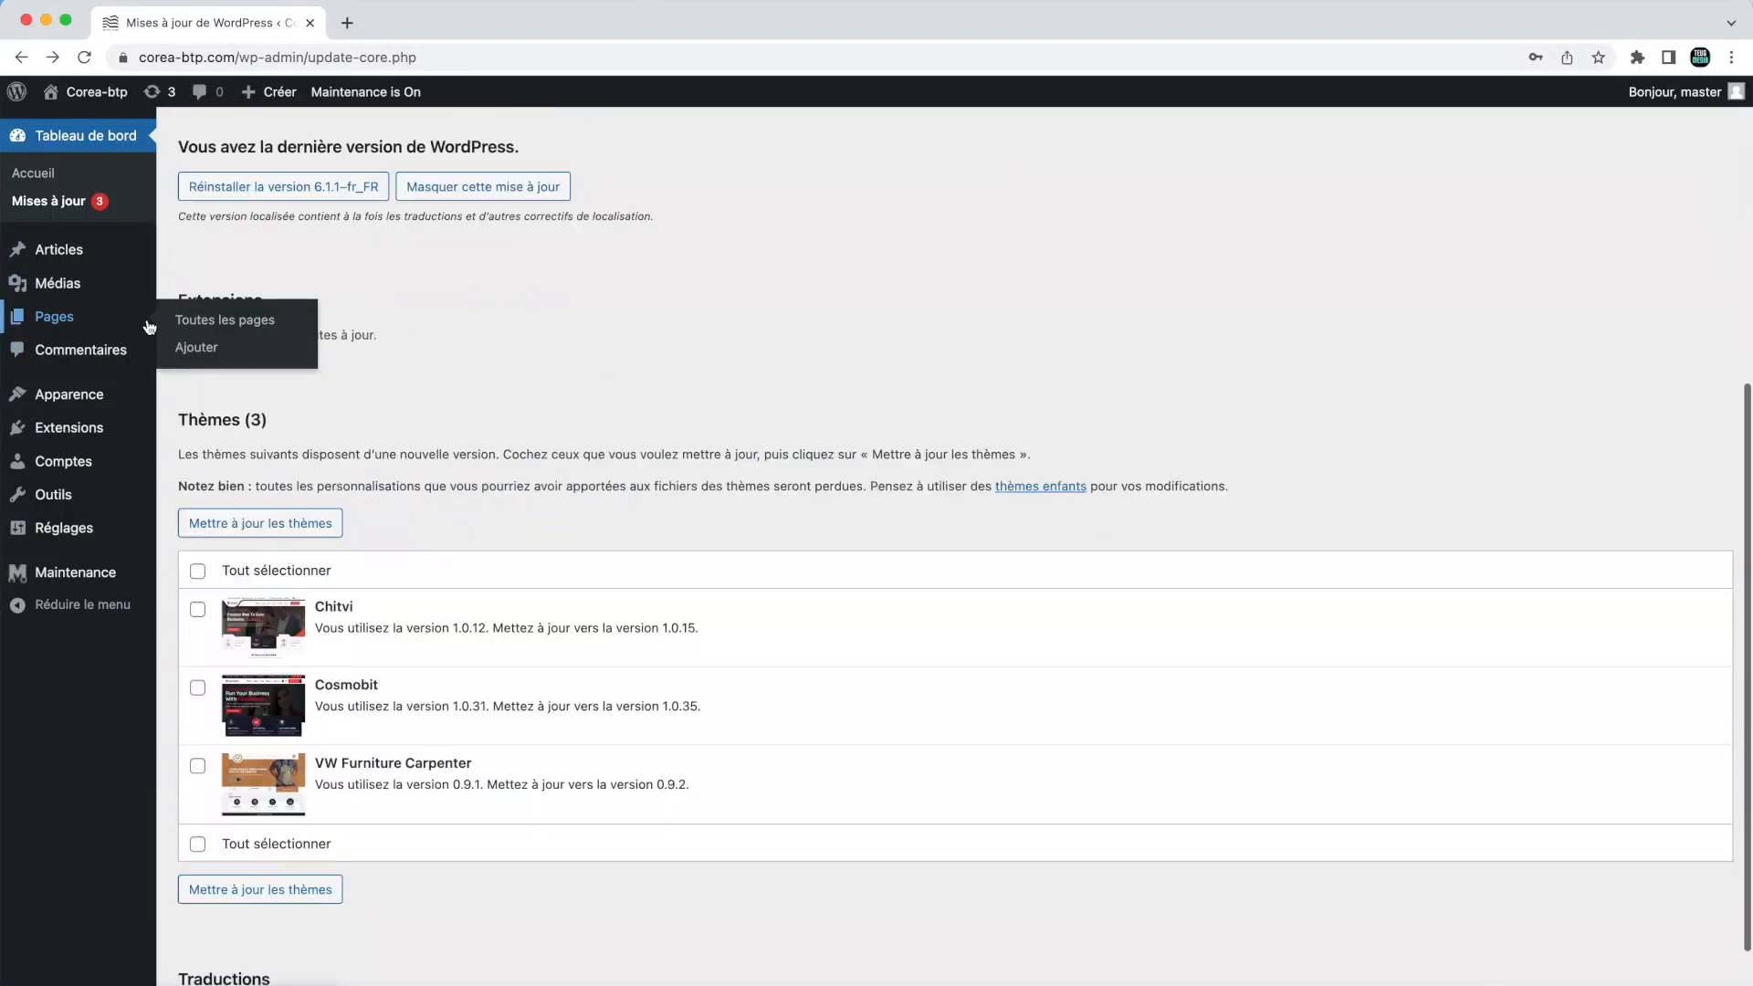
pyautogui.scroll(-2, 216, 413)
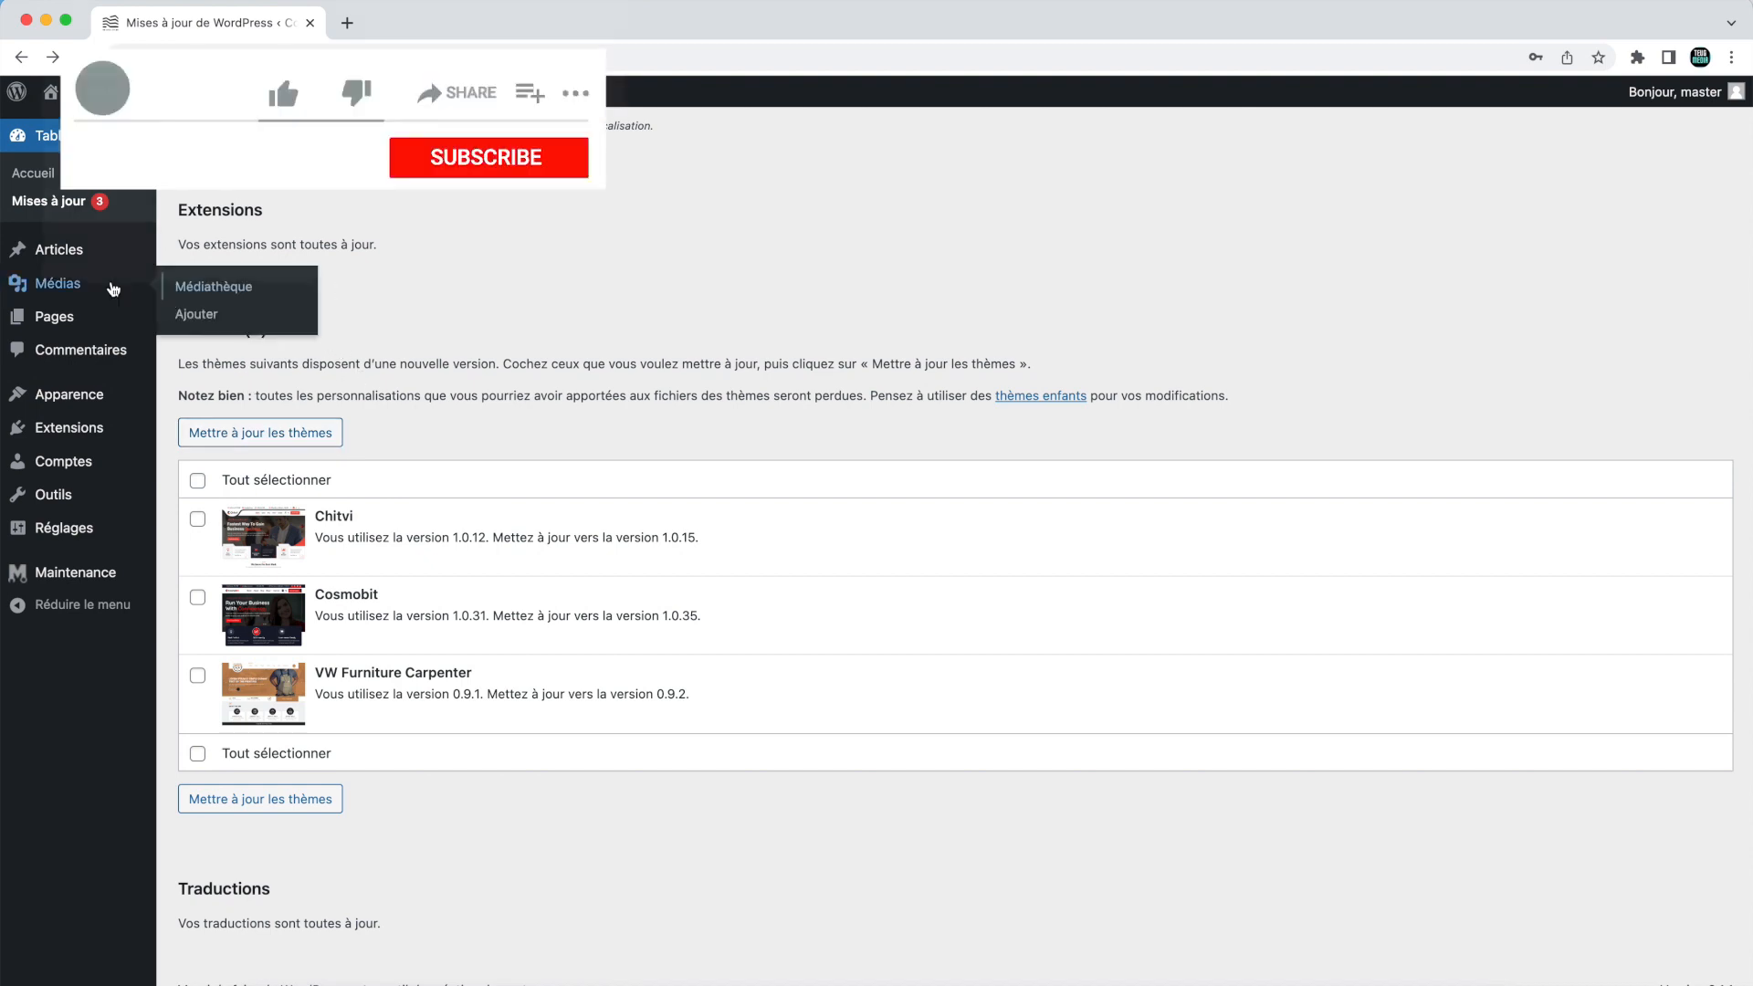
pyautogui.moveTo(114, 249)
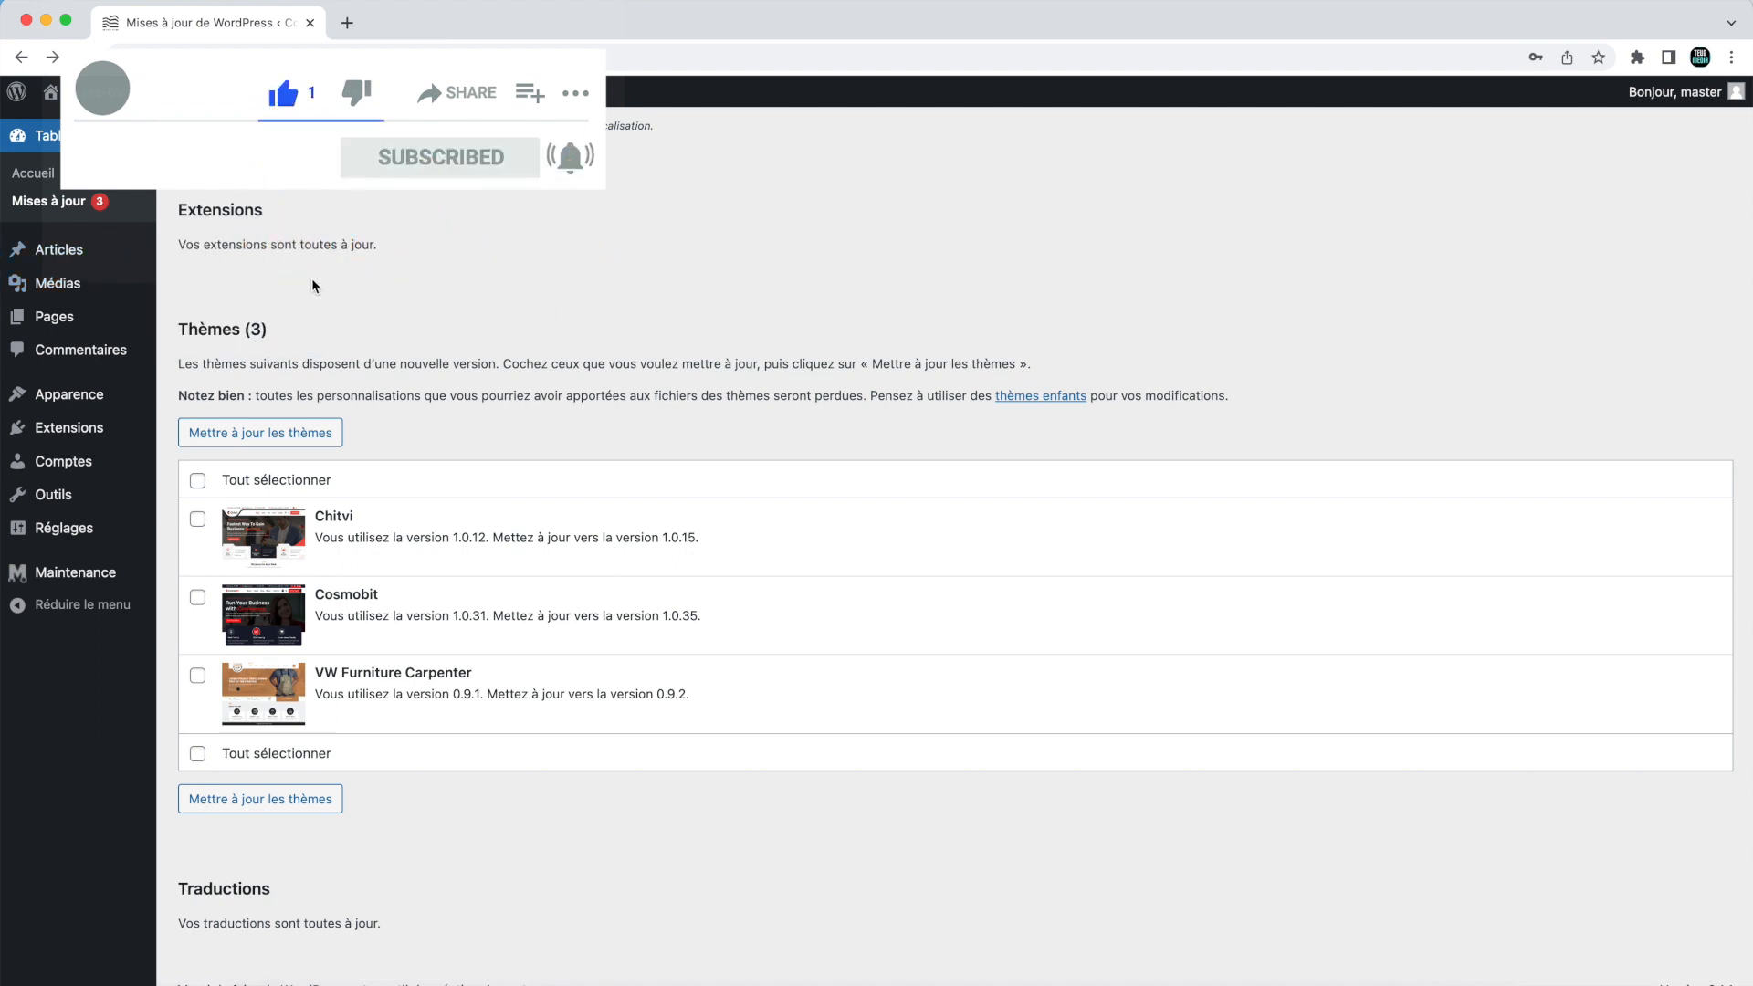
pyautogui.moveTo(91, 328)
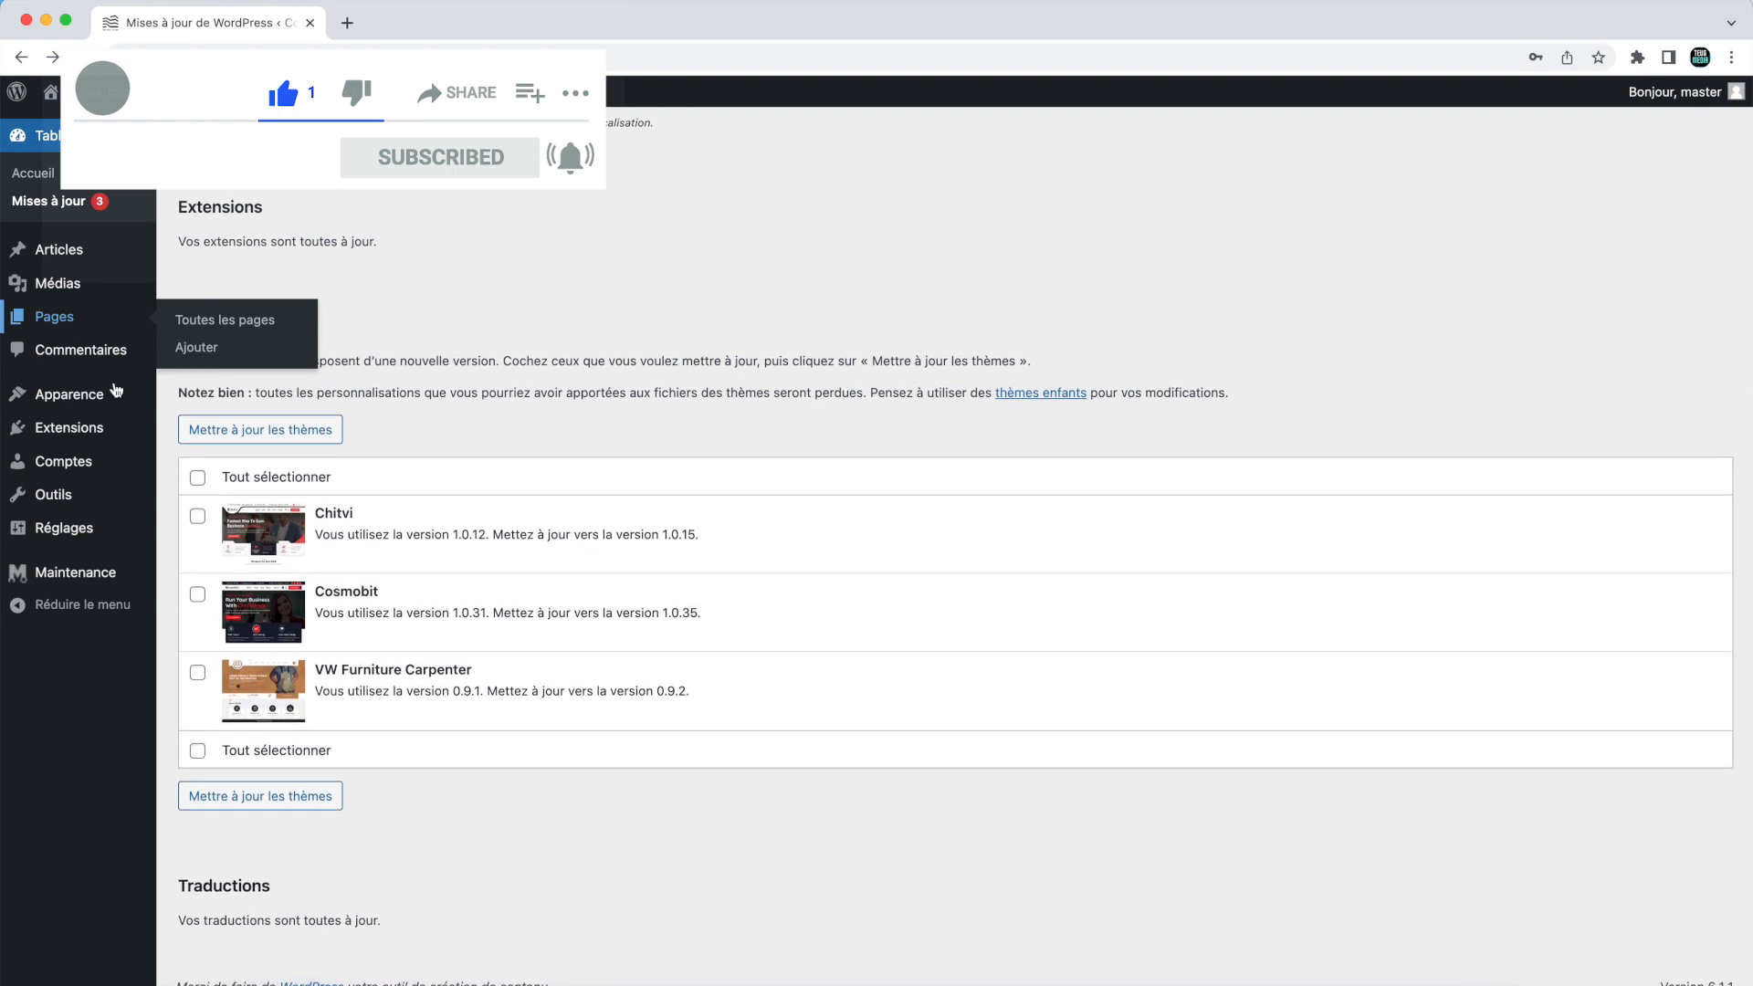
pyautogui.scroll(1, 465, 378)
pyautogui.scroll(4, 464, 372)
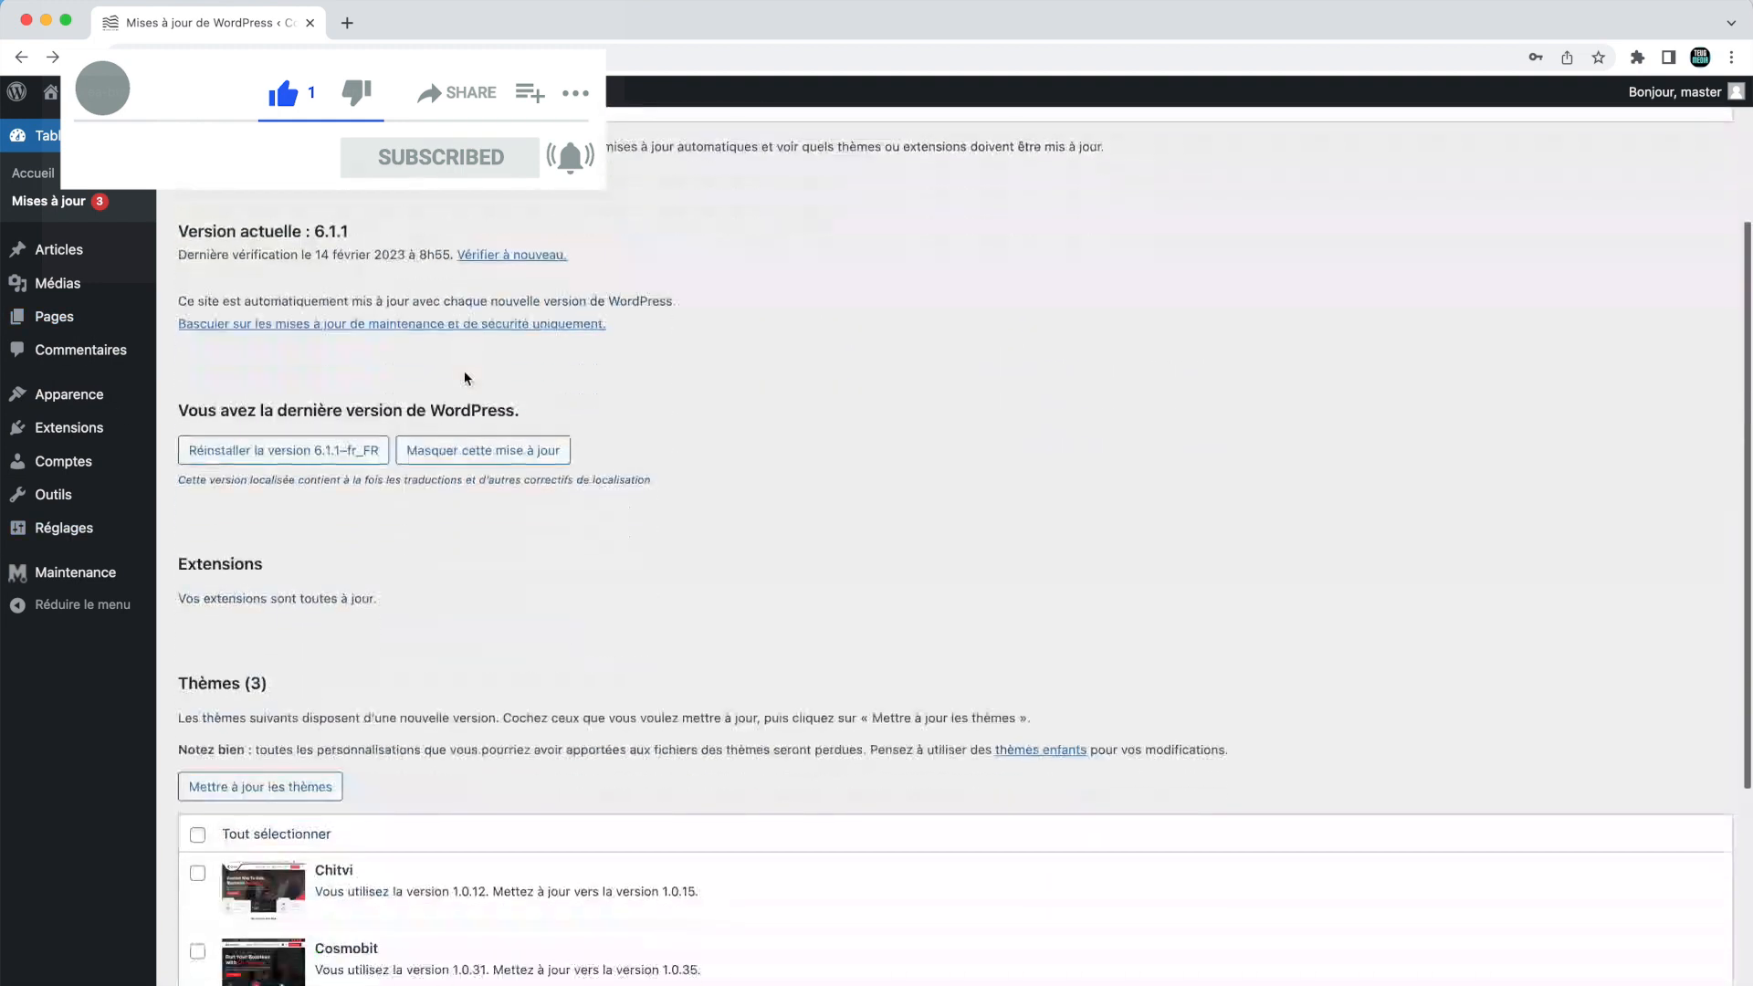
pyautogui.scroll(-4, 384, 364)
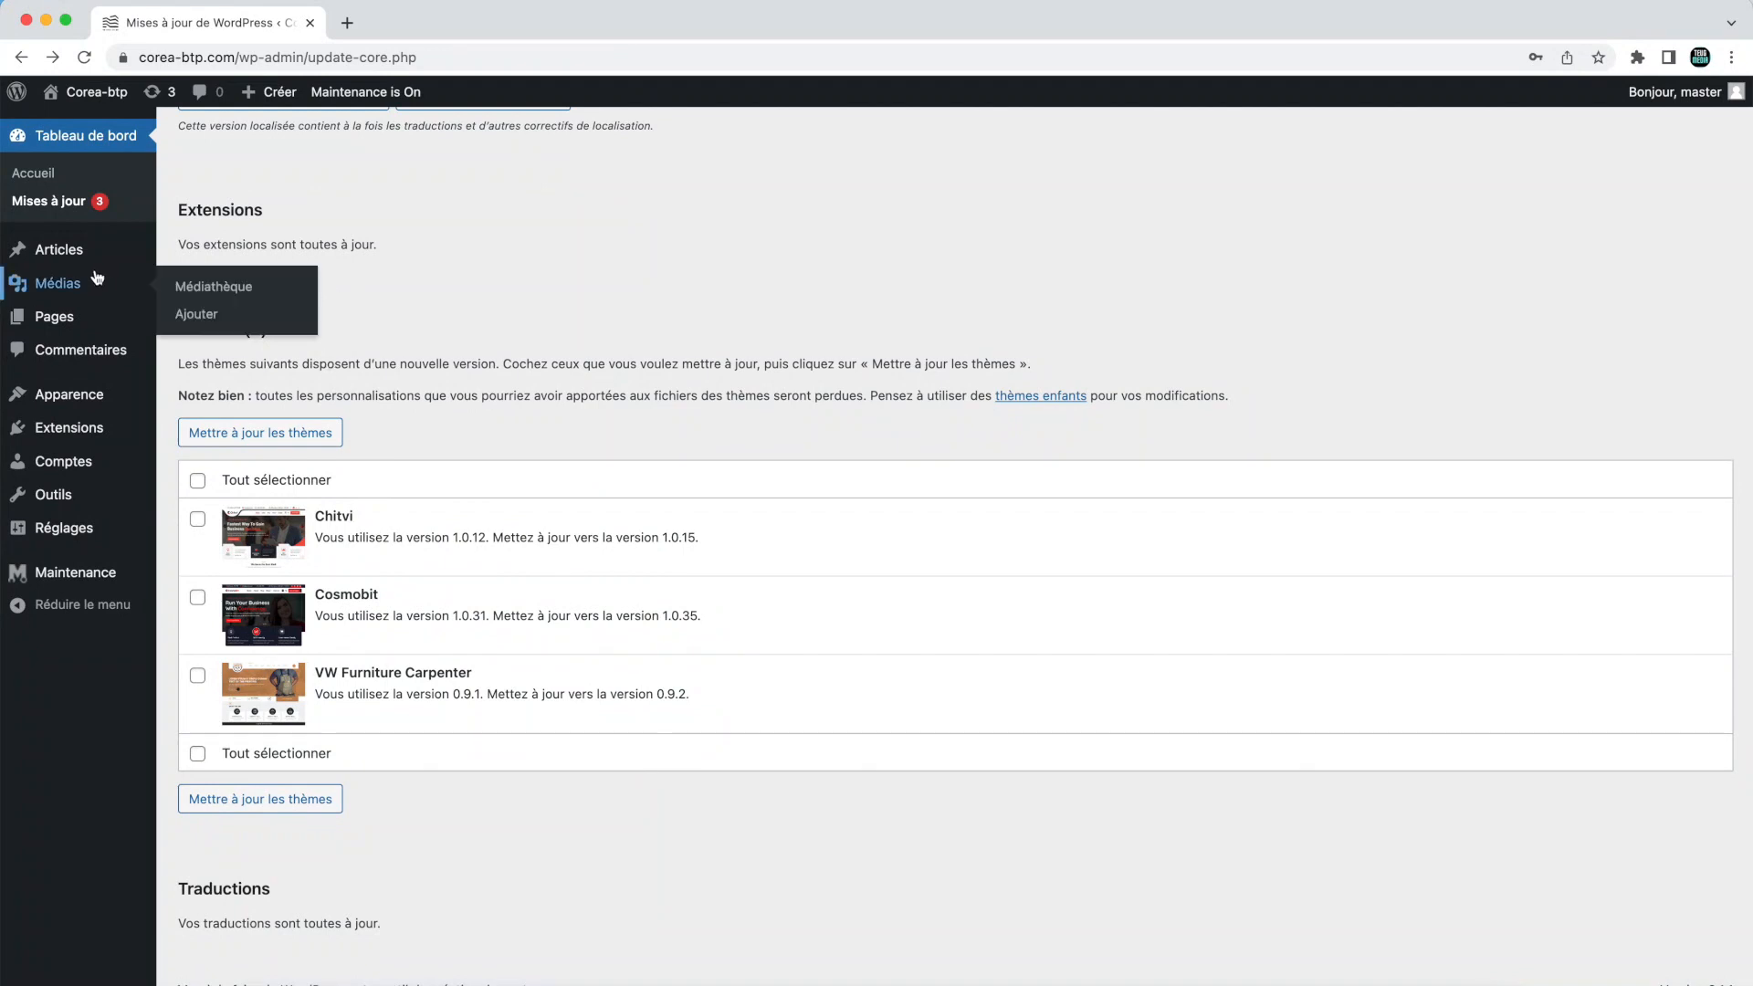
# Step: Search the directory of new plugins for "lang"
pyautogui.moveTo(91, 430)
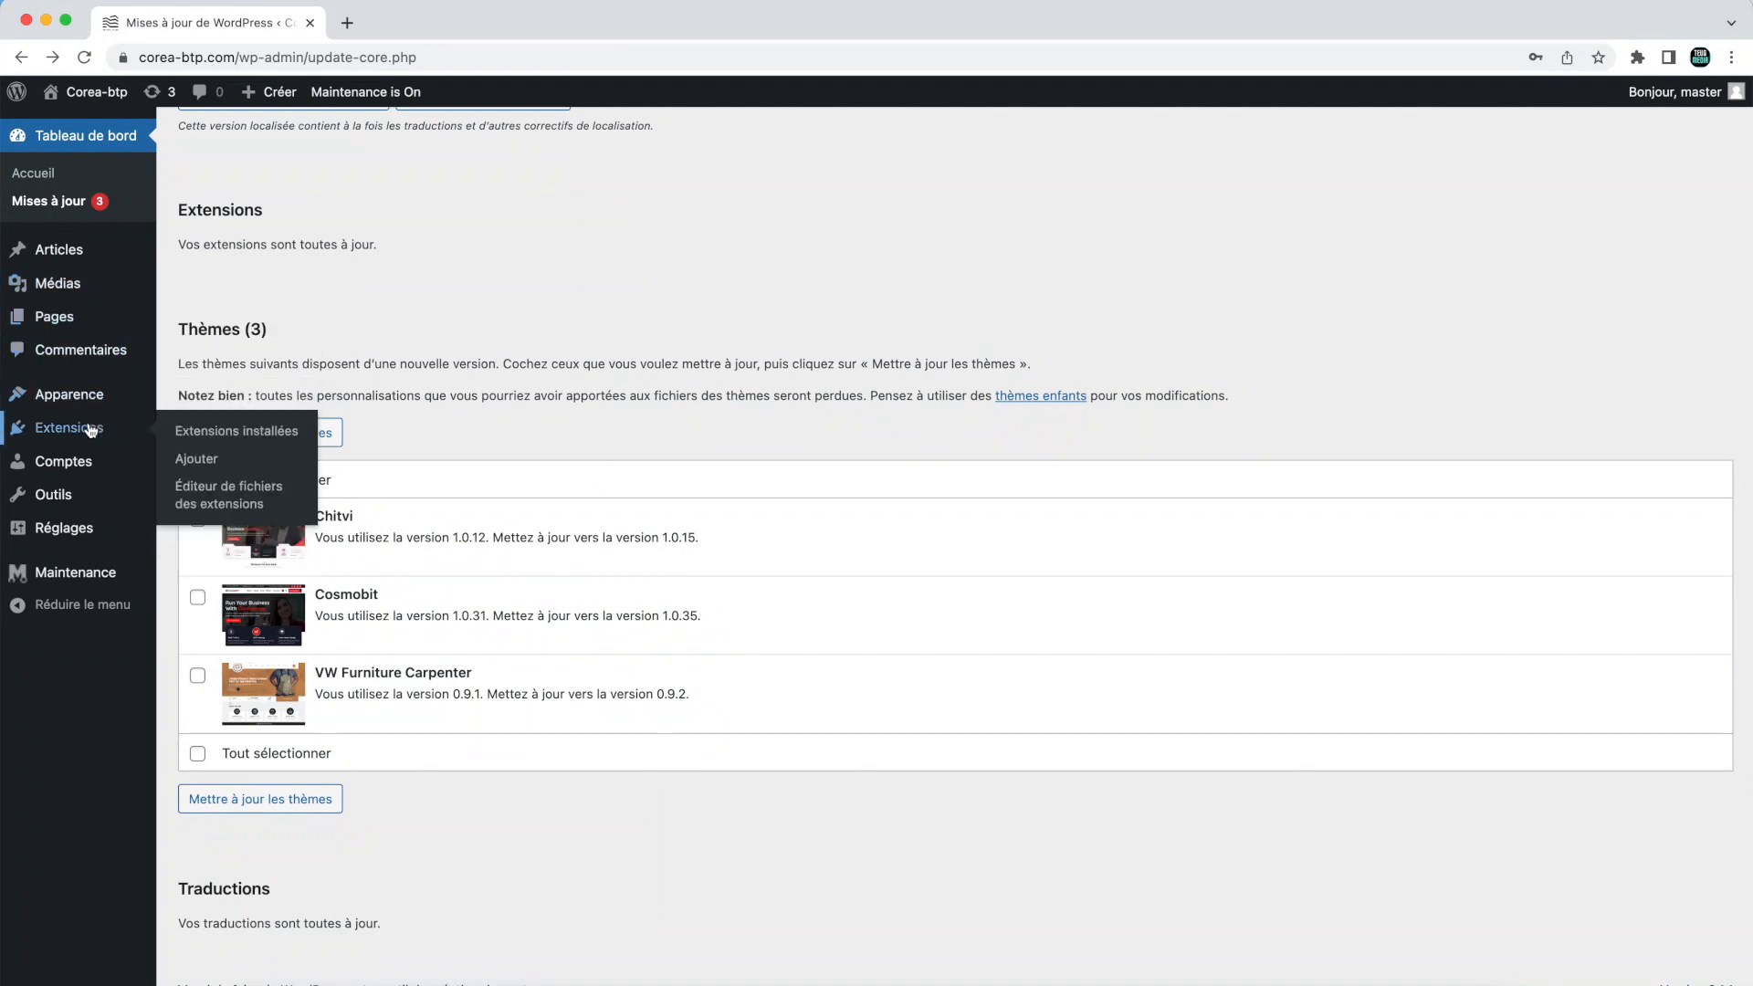
pyautogui.click(196, 459)
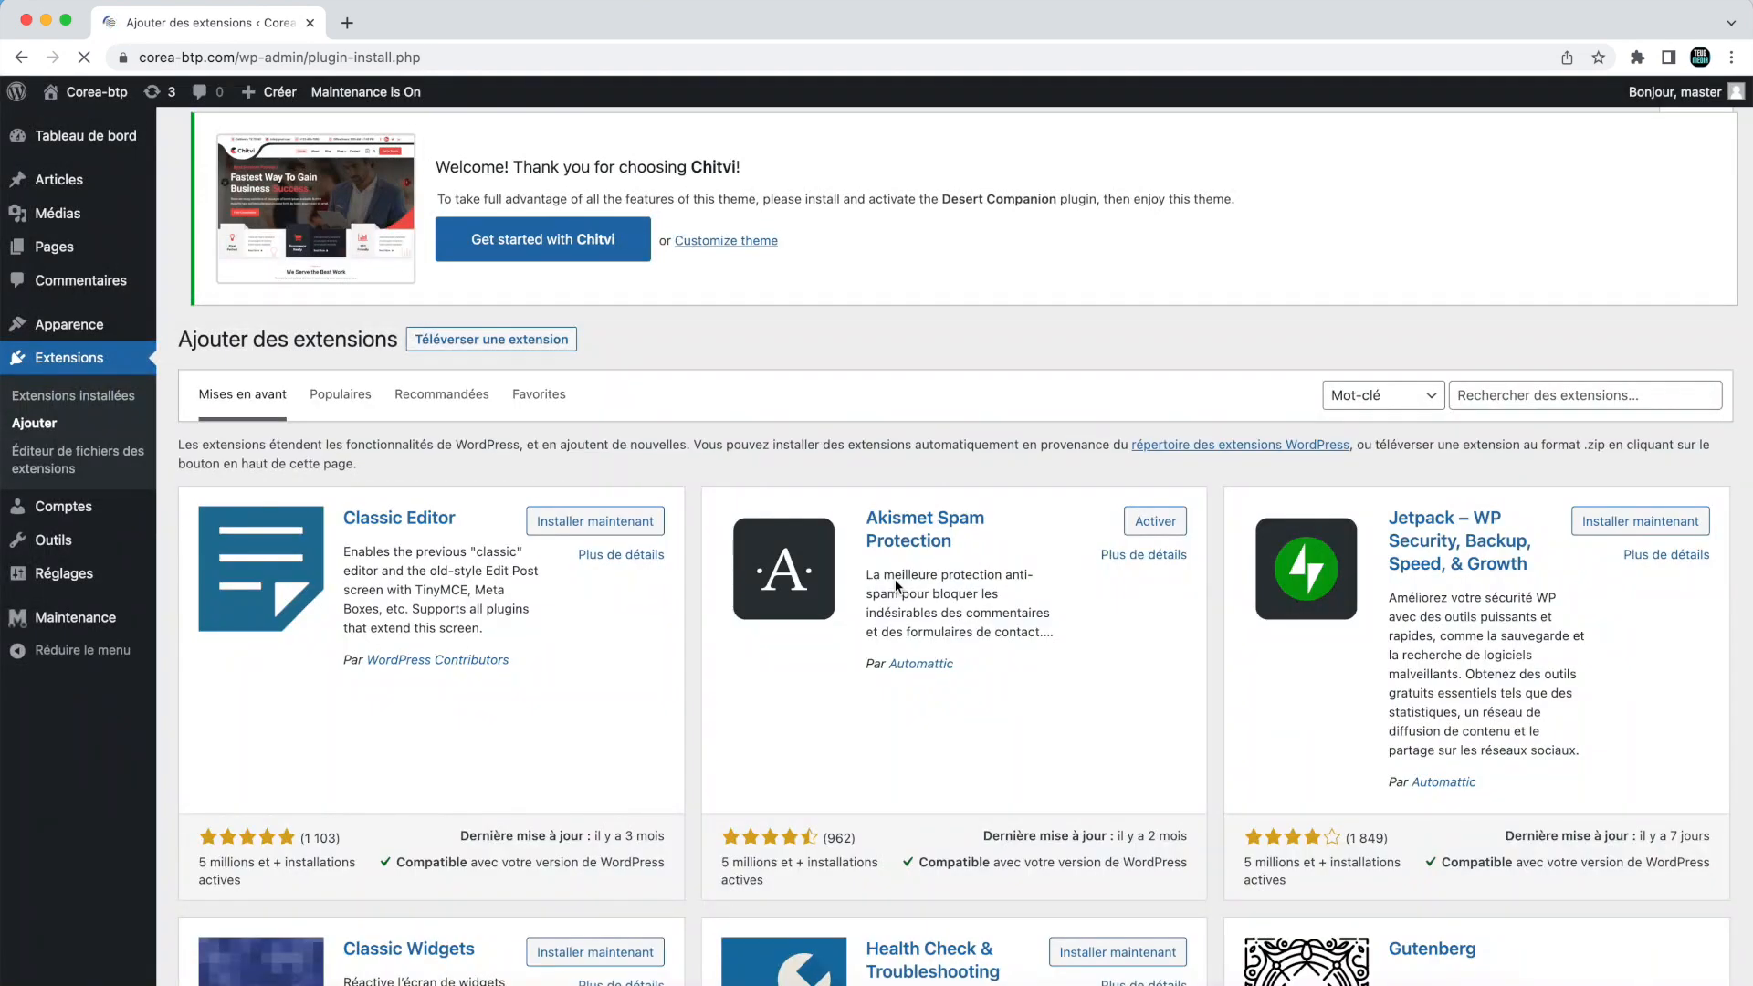
pyautogui.click(1494, 390)
pyautogui.click(1496, 389)
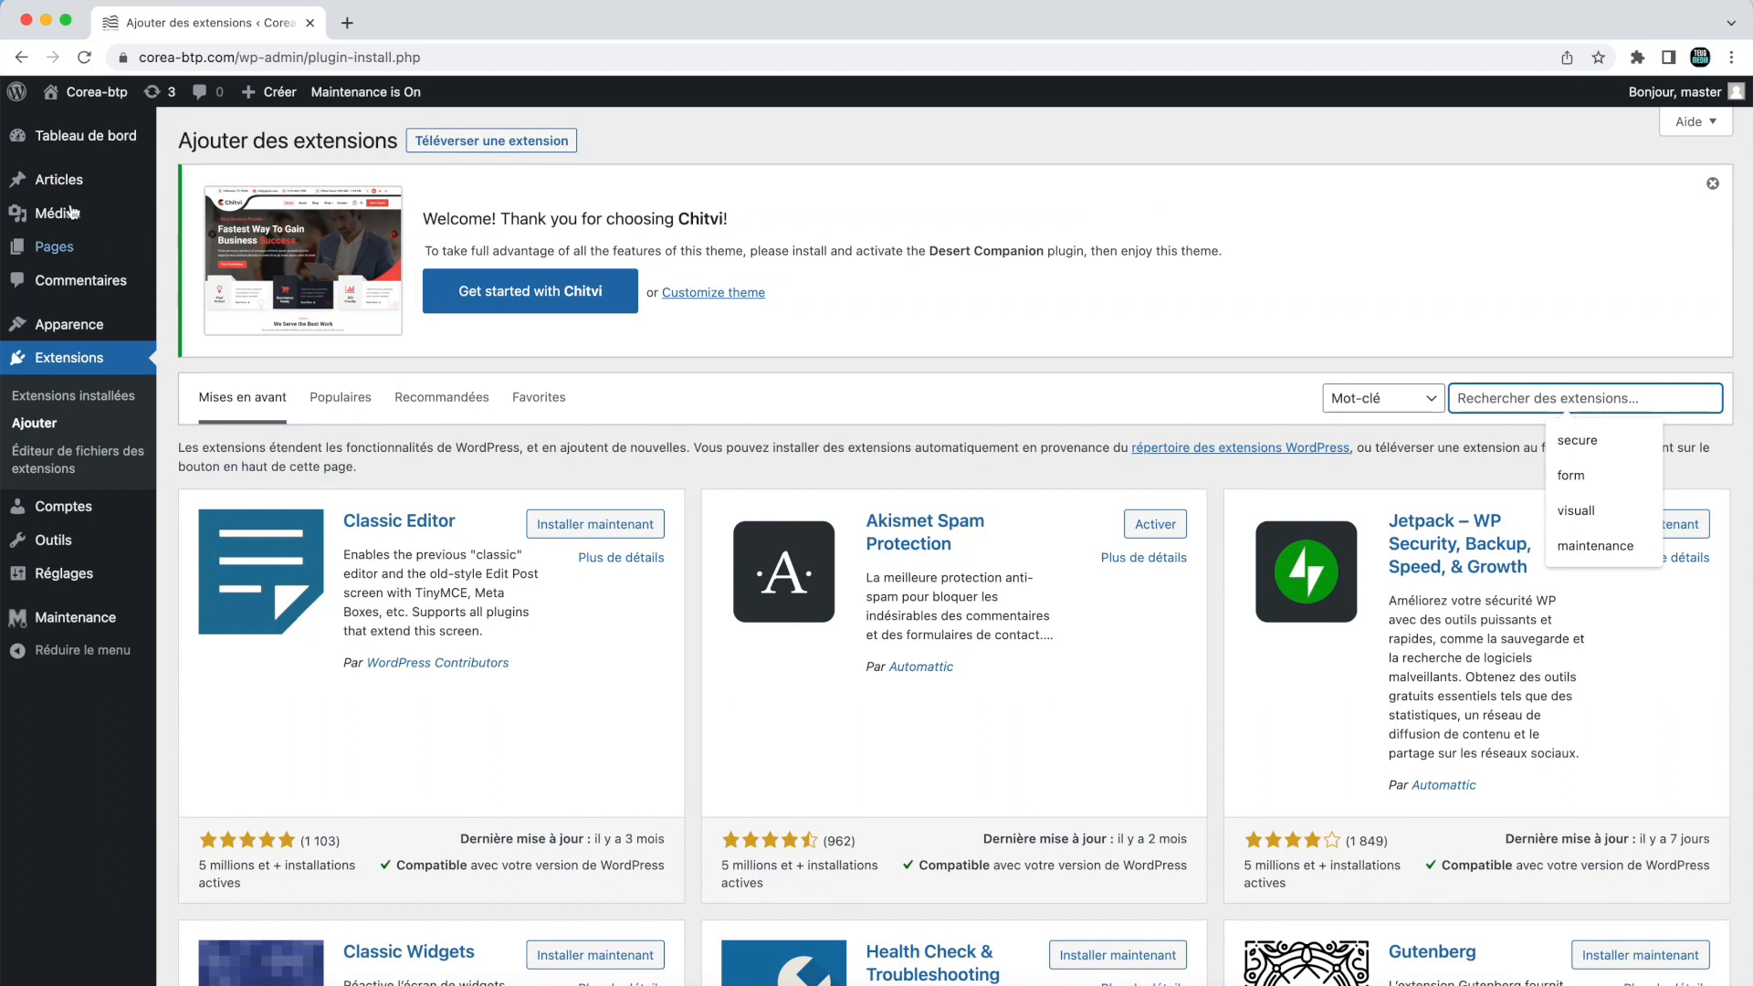
pyautogui.moveTo(93, 180)
pyautogui.write('lang')
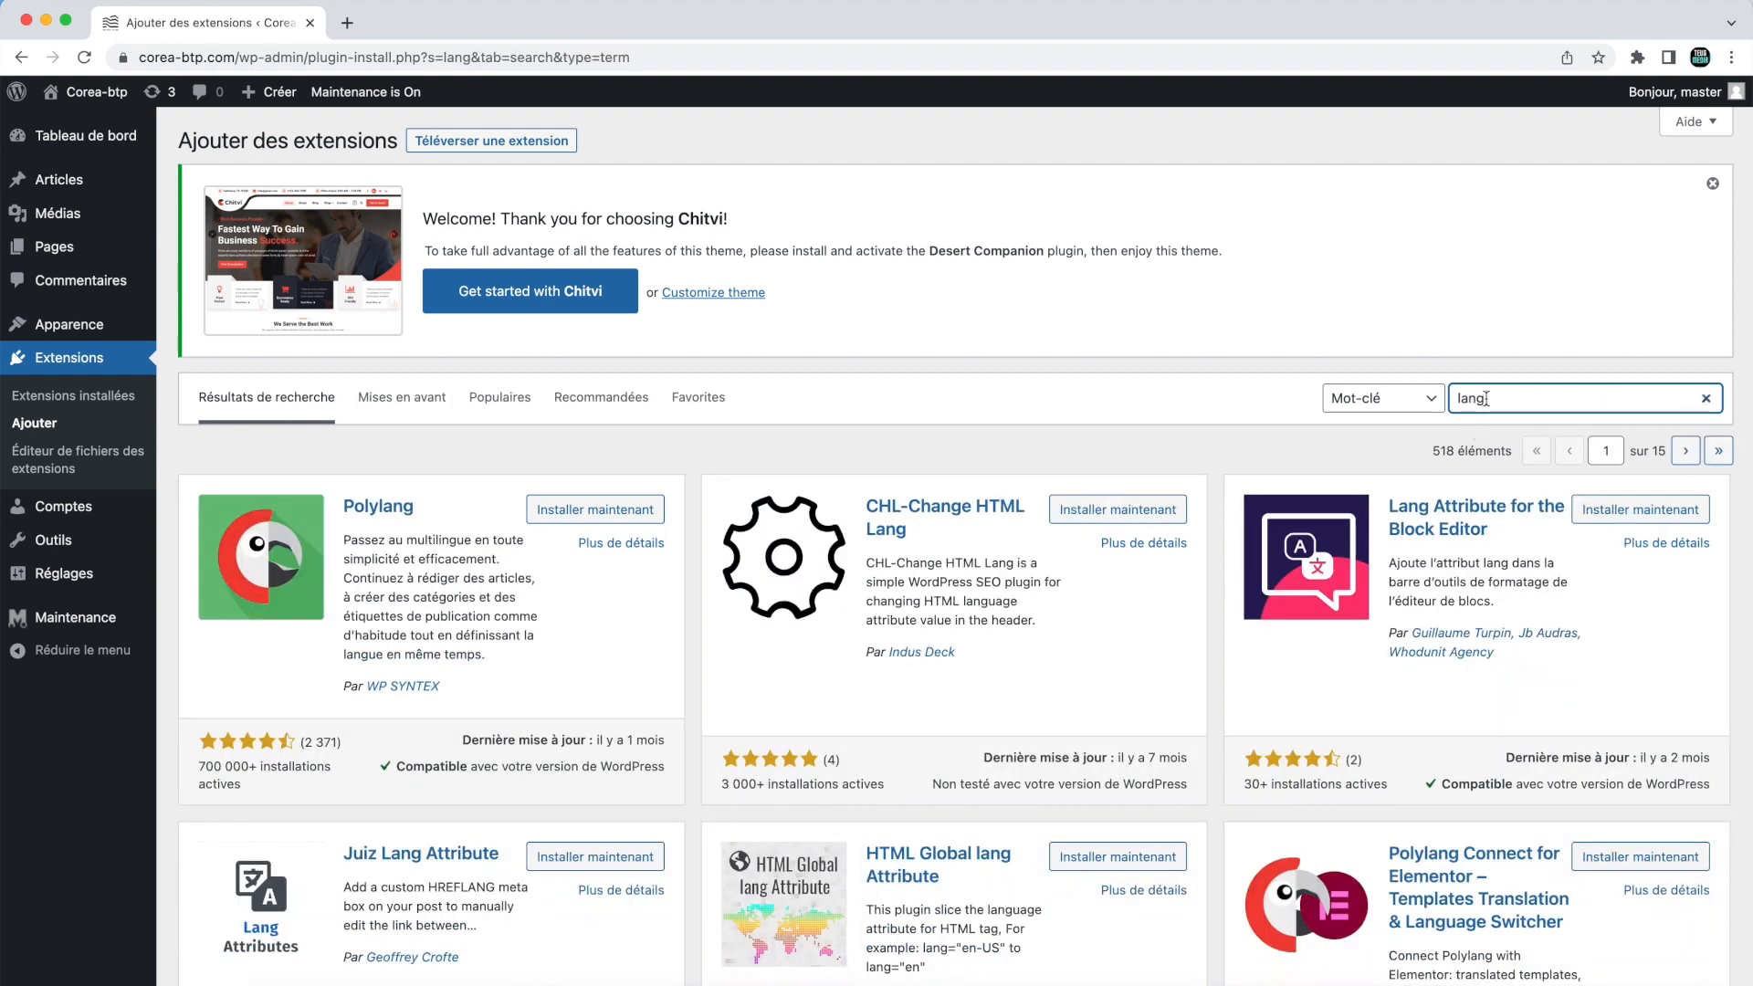
# Step: Install and activate the Polylang plugin
pyautogui.click(587, 505)
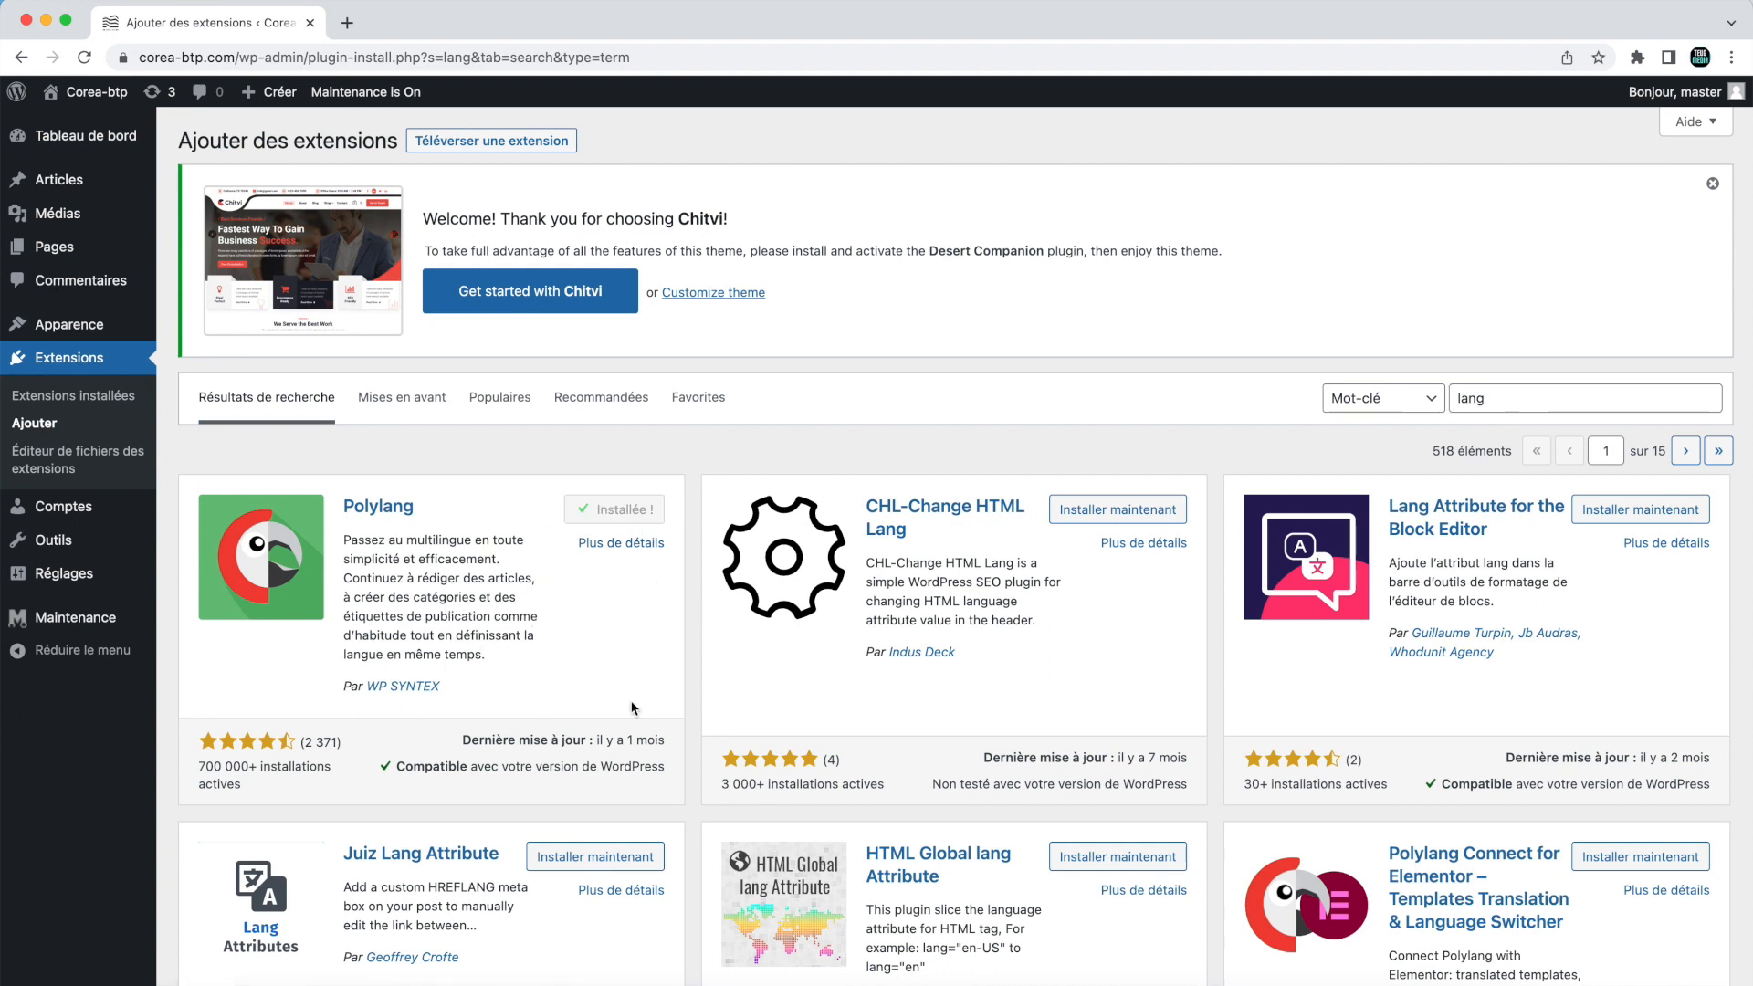
pyautogui.click(630, 509)
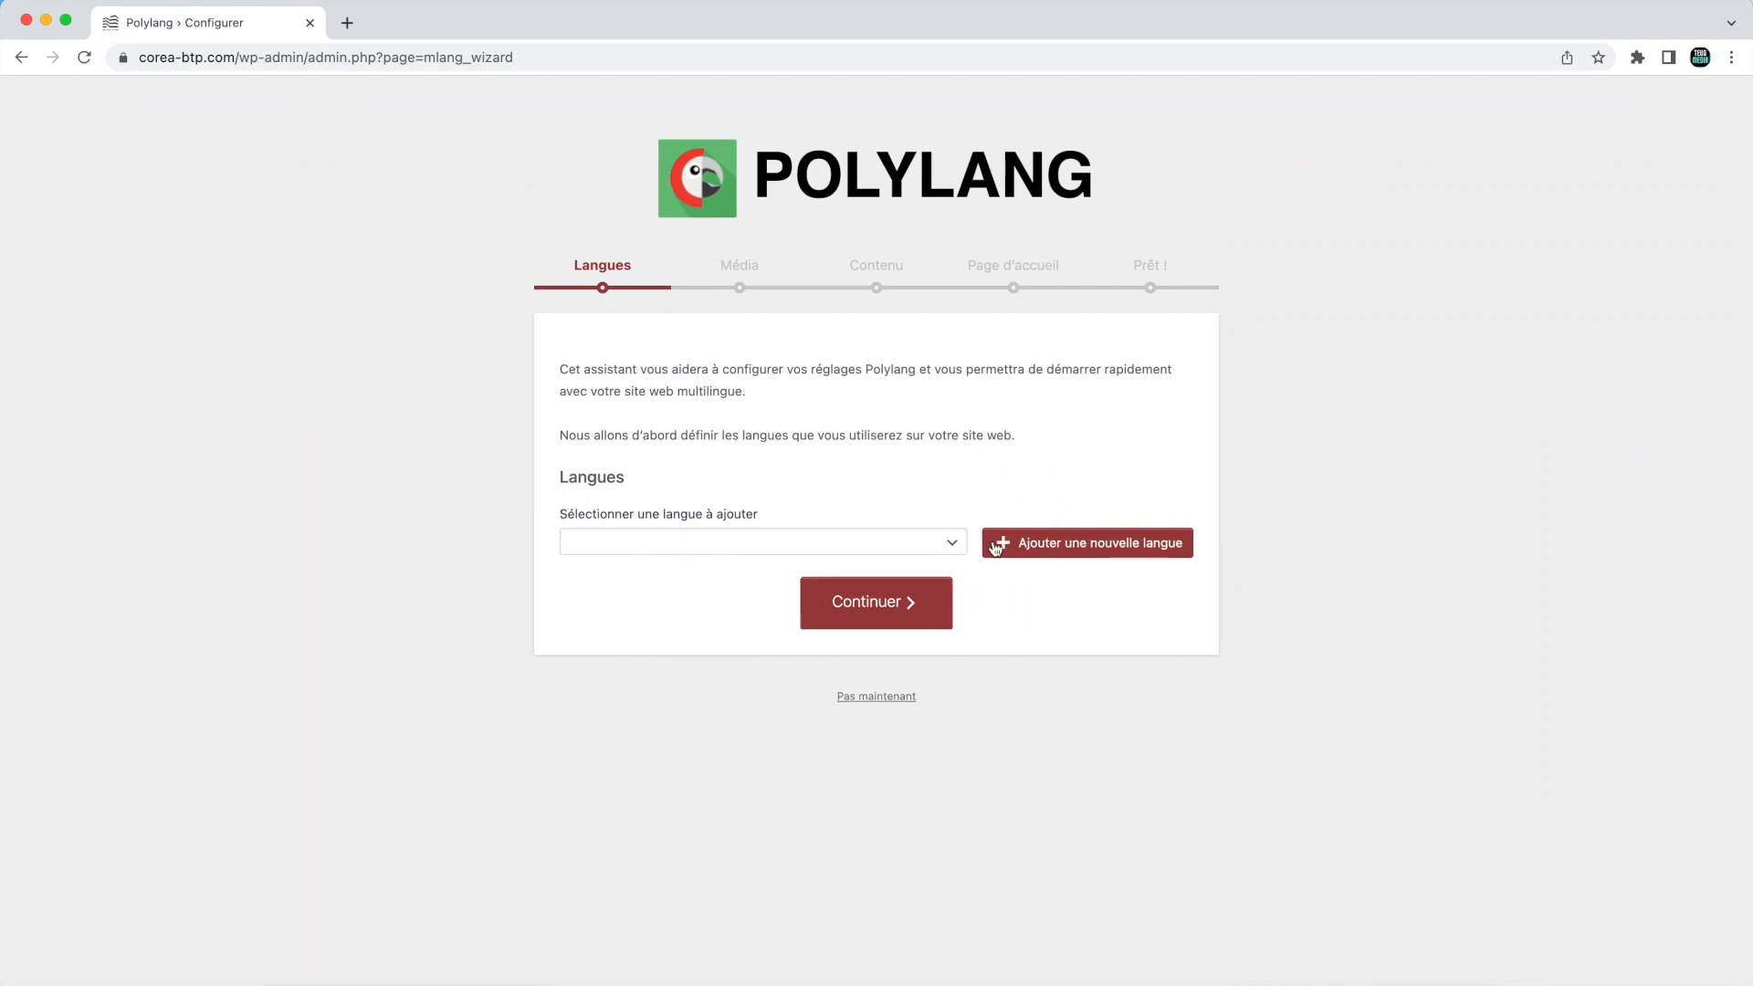
# Step: Choose English - en_GB as the language to add in the Polylang setup wizard
pyautogui.click(908, 544)
pyautogui.click(909, 546)
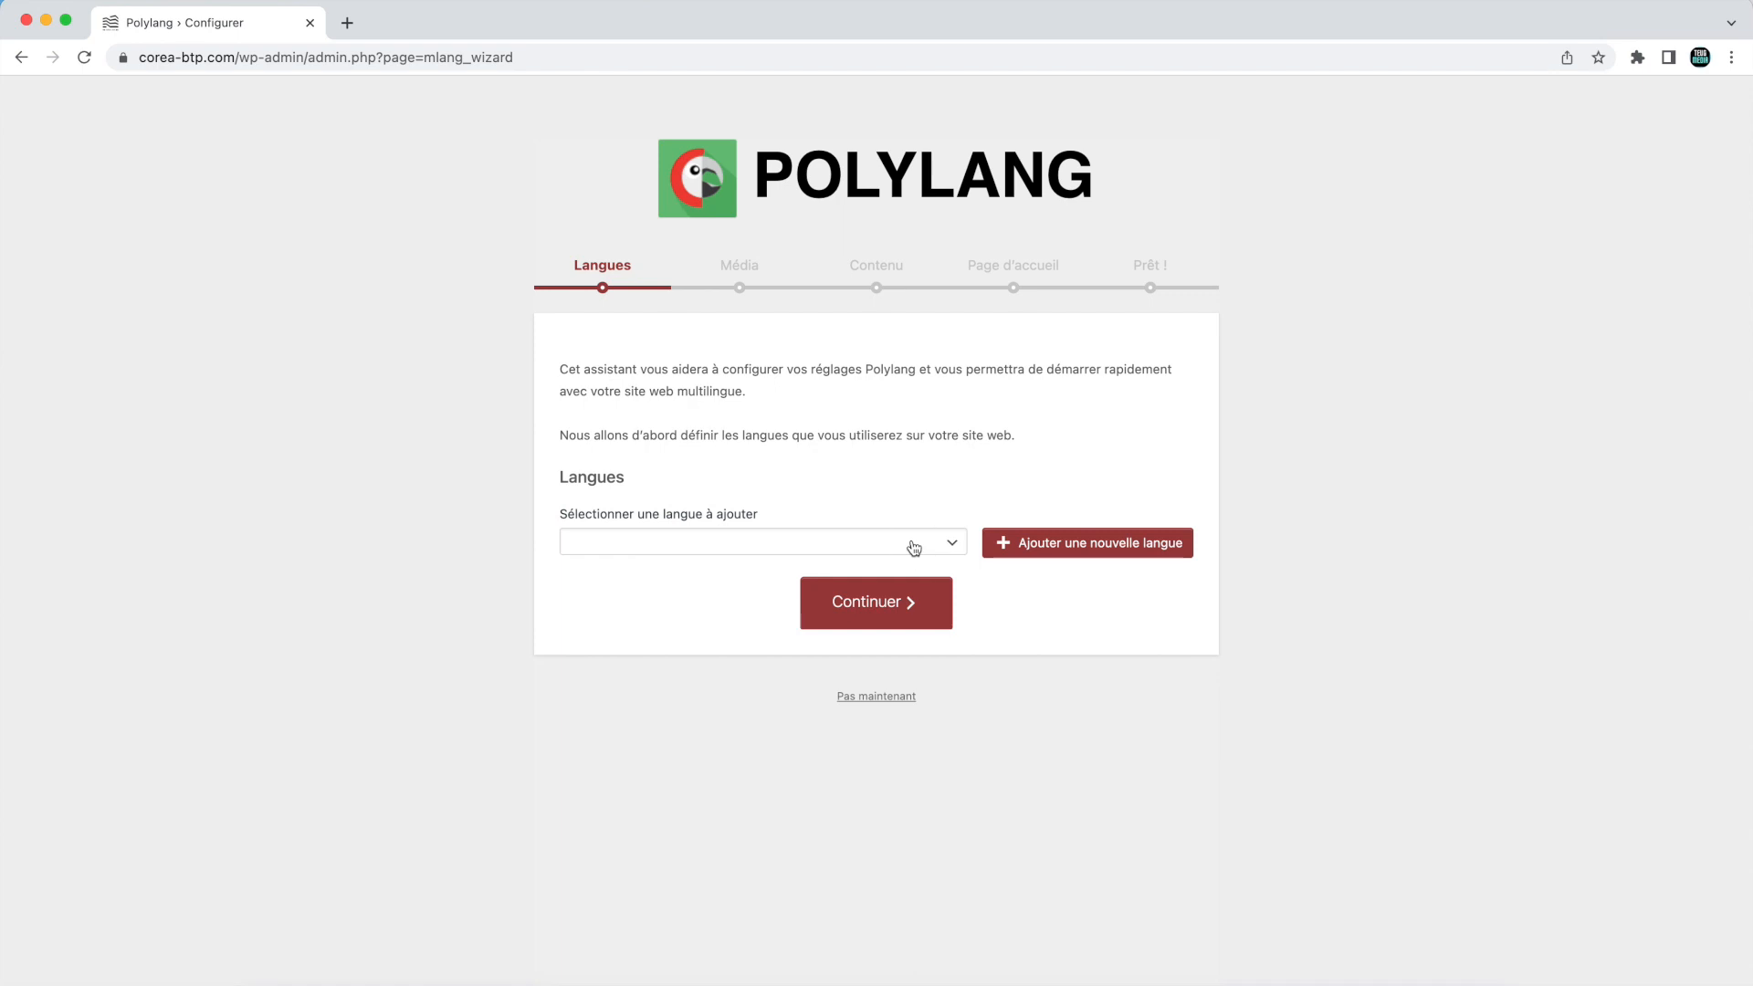
pyautogui.click(857, 544)
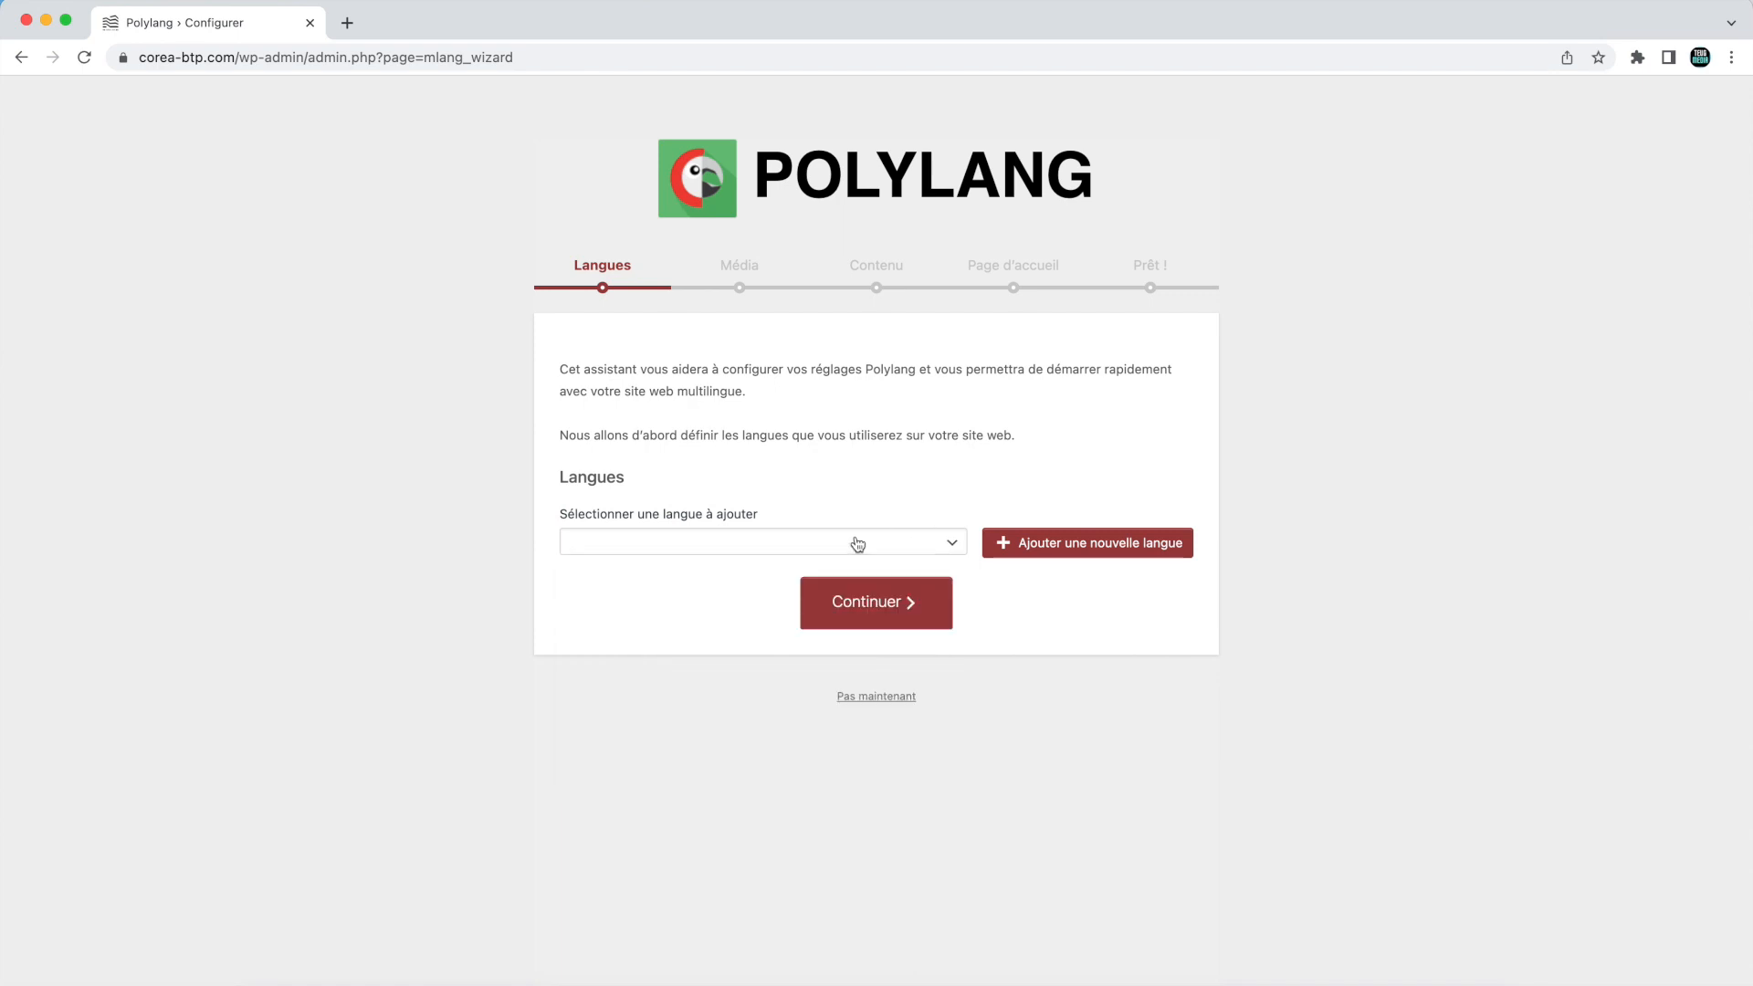
pyautogui.click(1074, 535)
pyautogui.click(873, 593)
pyautogui.scroll(-7, 772, 709)
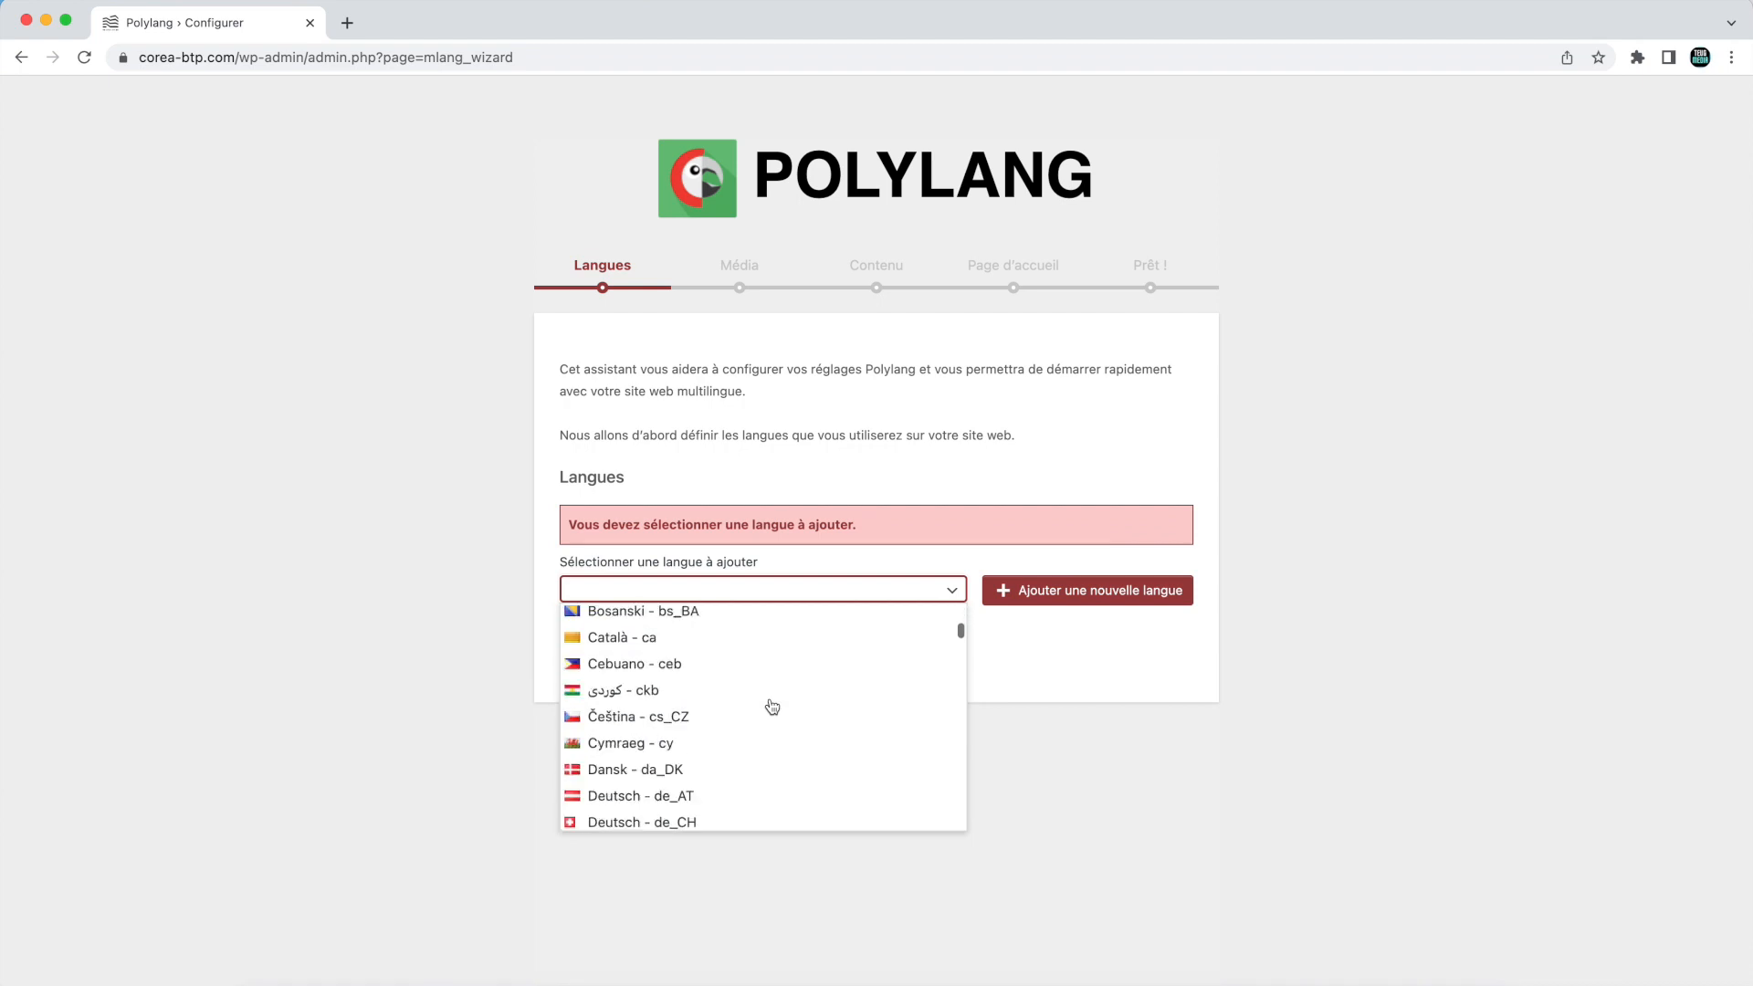
pyautogui.scroll(2, 771, 706)
pyautogui.scroll(-3, 772, 707)
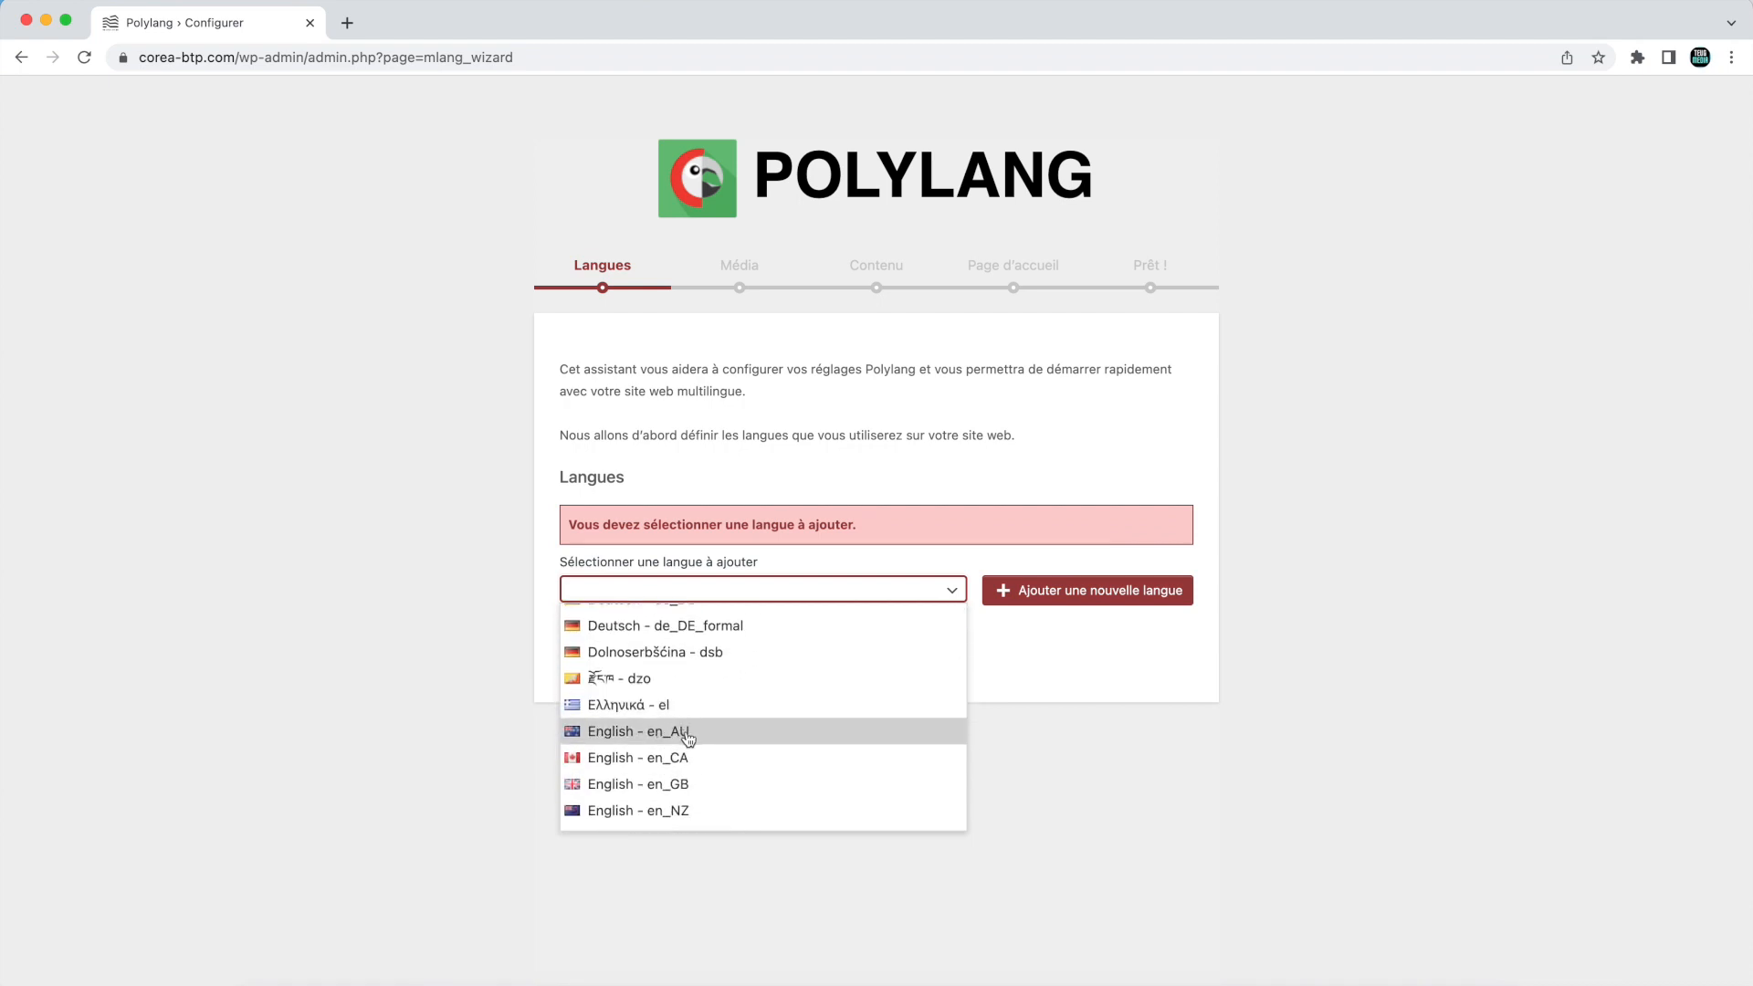
pyautogui.click(697, 786)
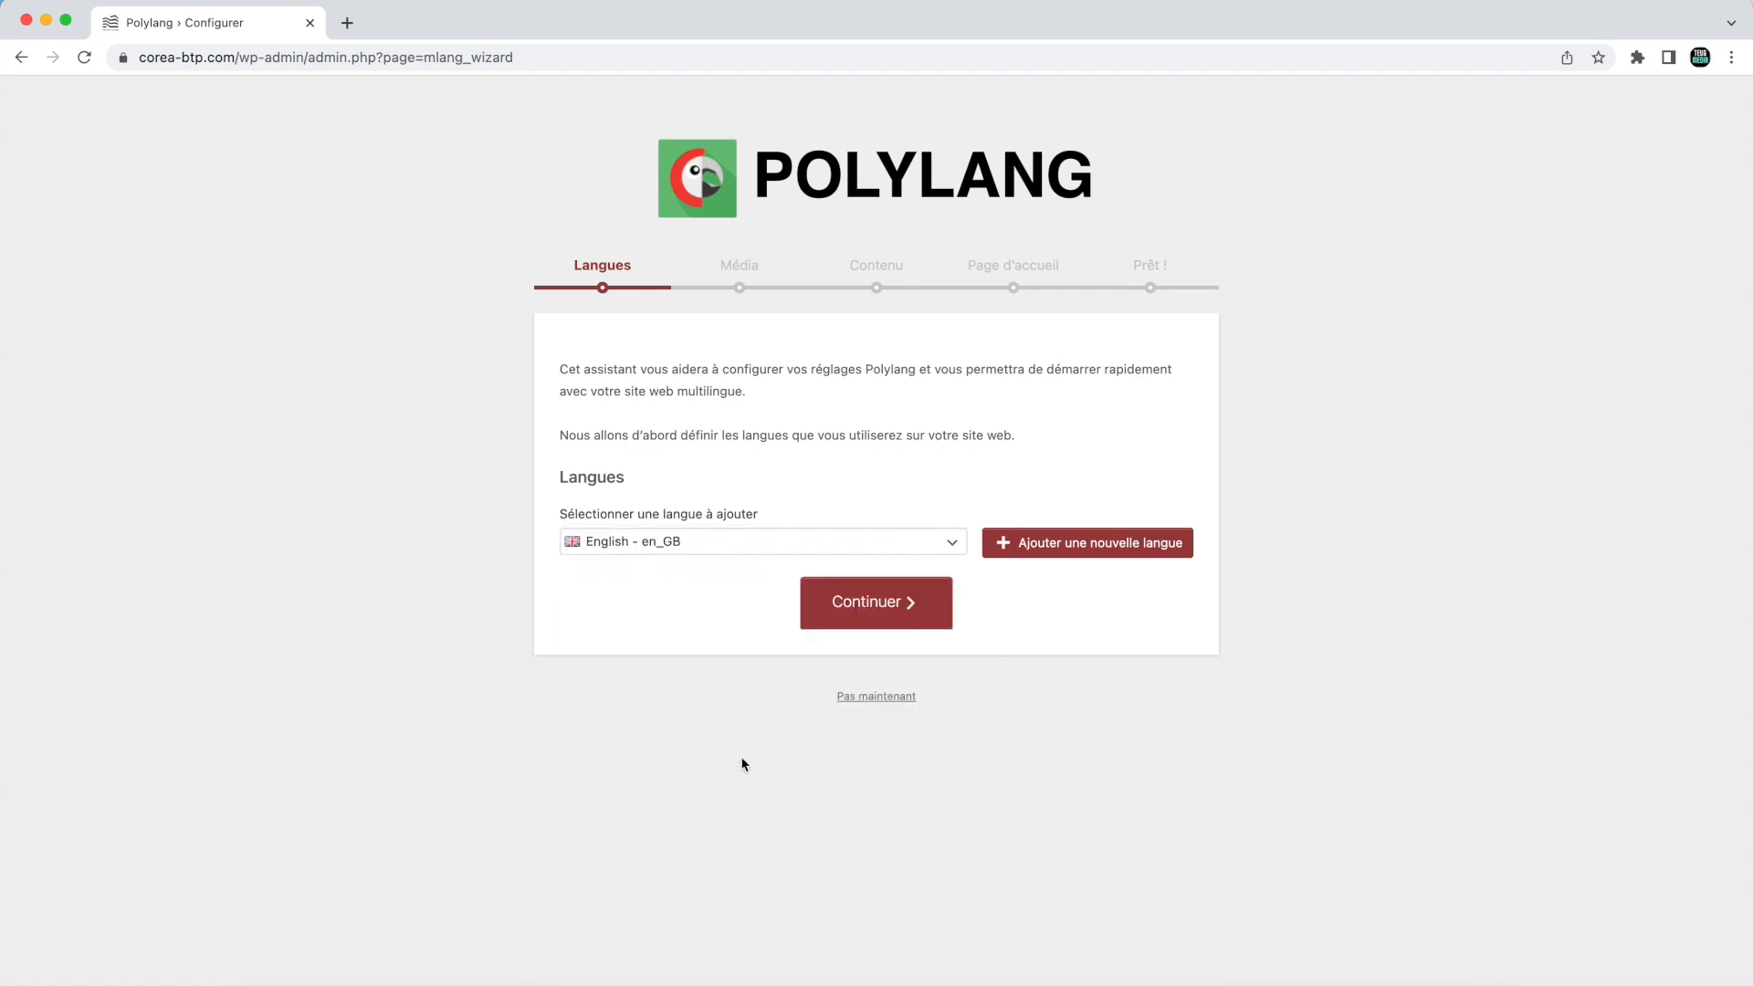
# Step: Choose English - en_US and add it to the site's languages in the setup wizard
pyautogui.click(950, 545)
pyautogui.scroll(-3, 794, 720)
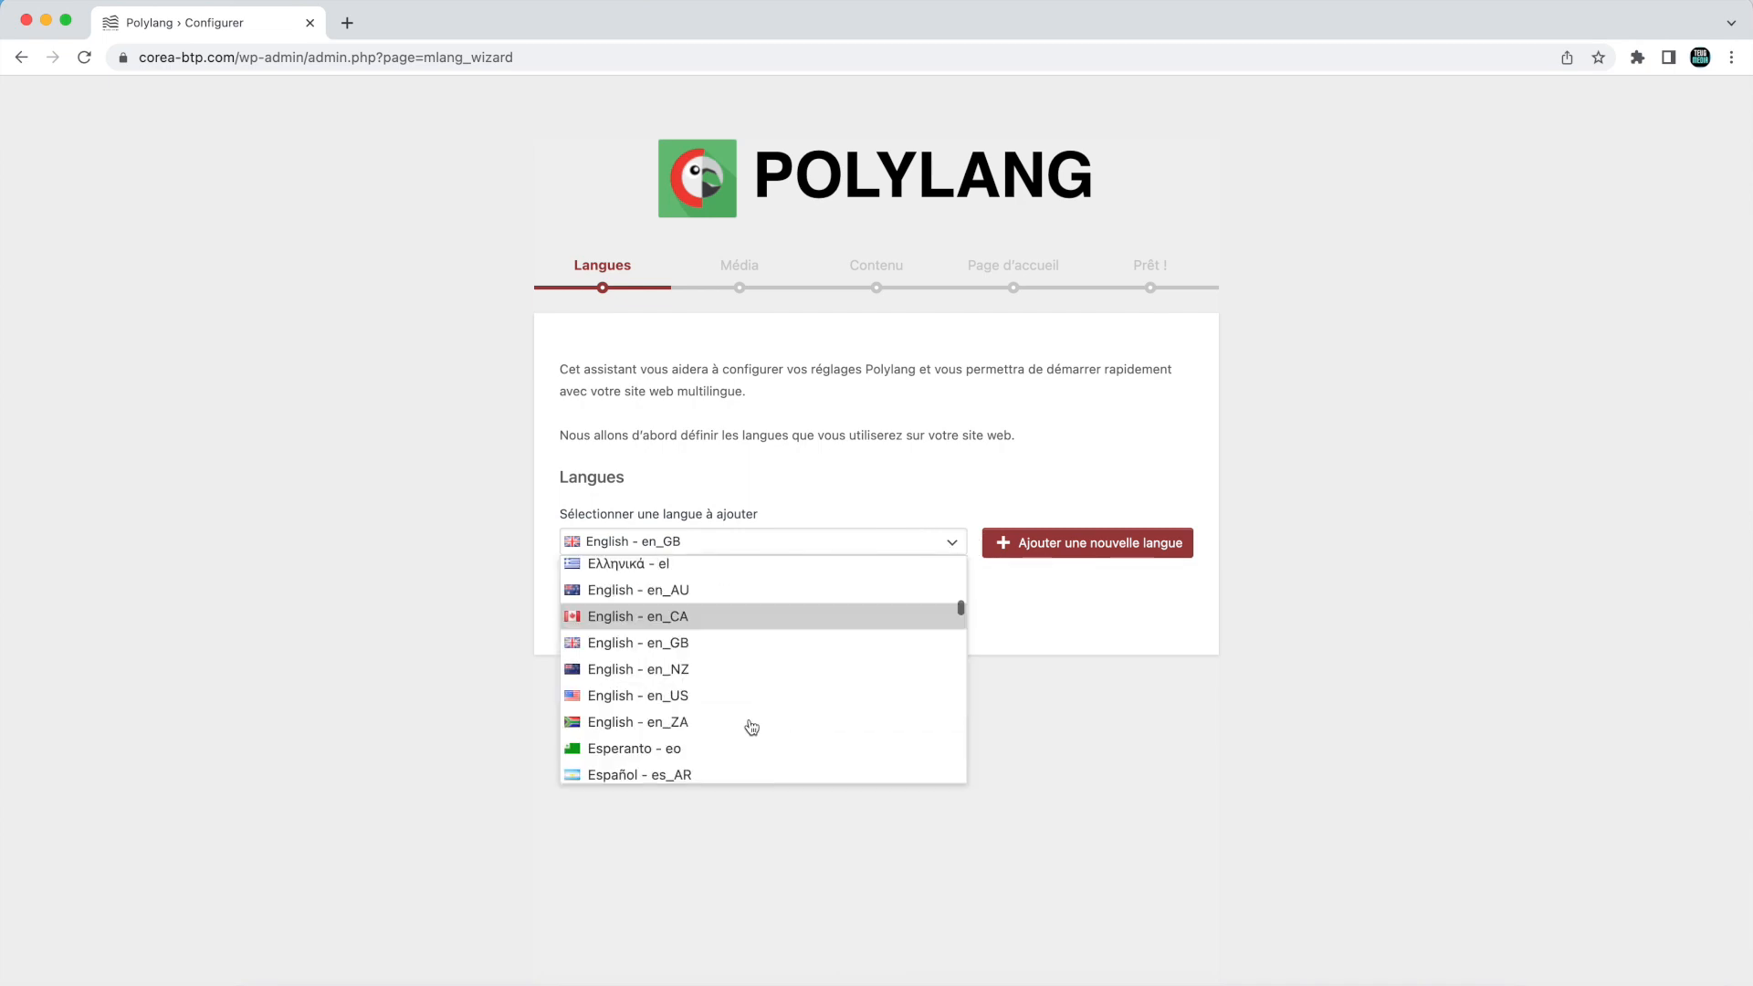
pyautogui.click(699, 673)
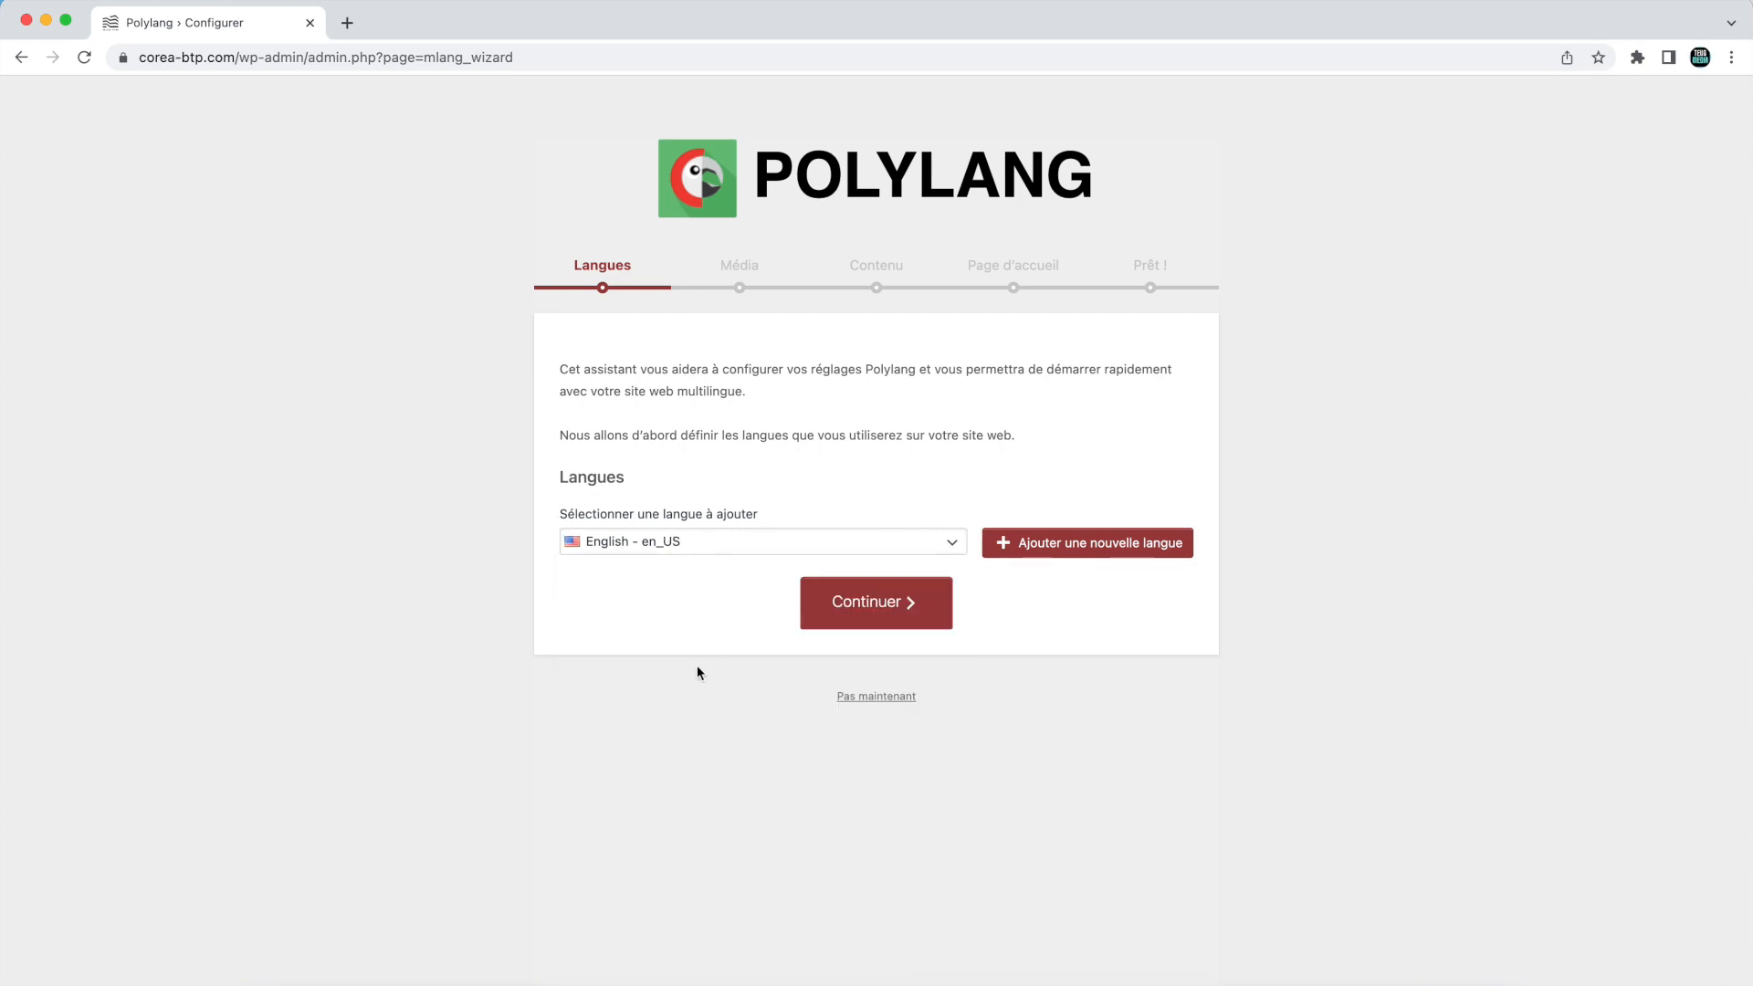
pyautogui.click(1048, 546)
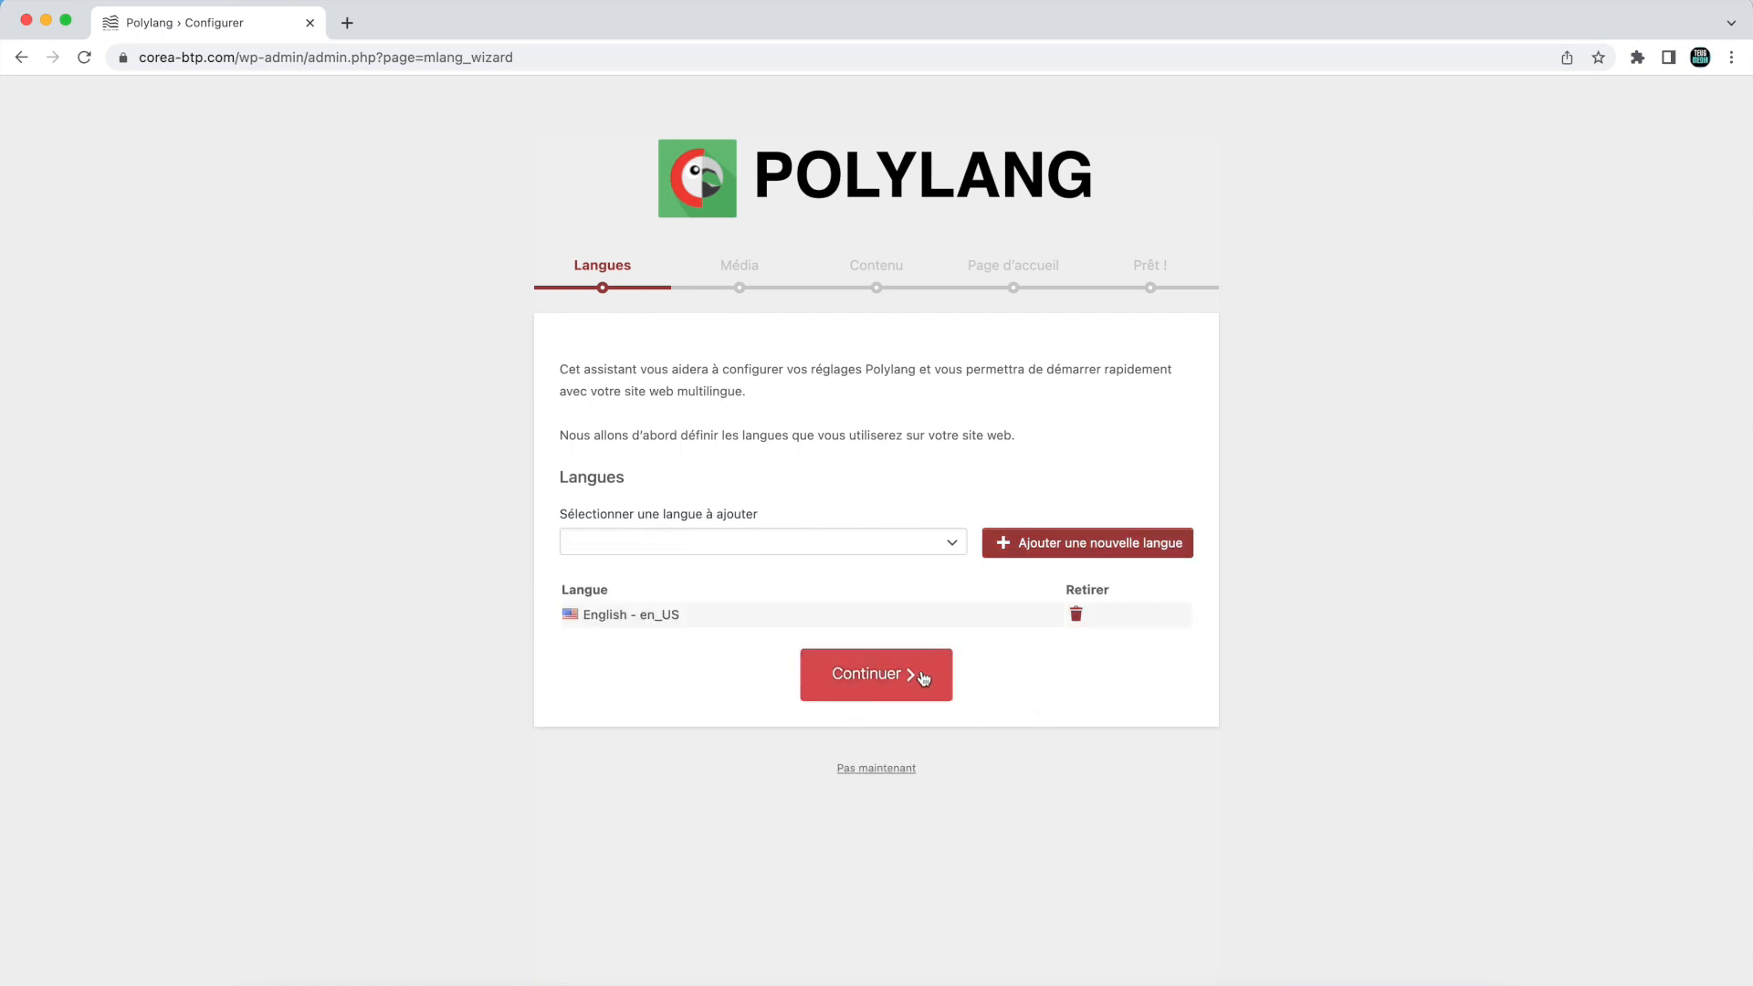
# Step: Add Français - fr_FR to the site's languages and continue to the wizard's media step
pyautogui.click(891, 554)
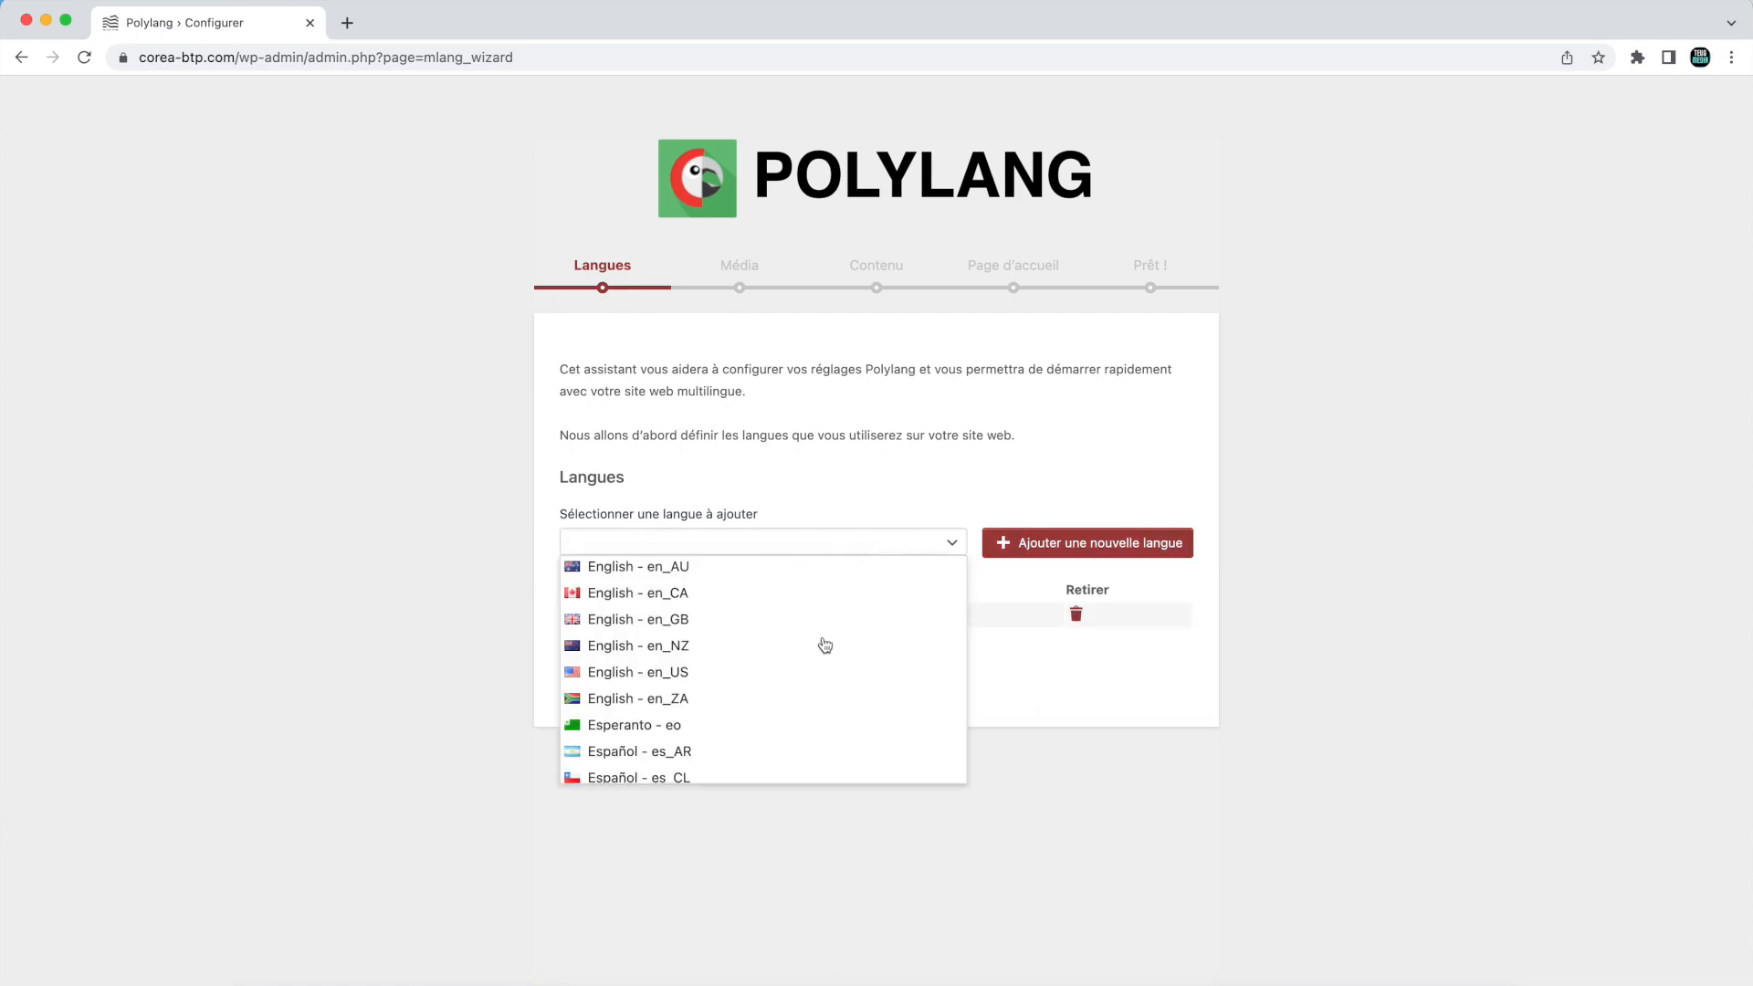
pyautogui.scroll(3, 769, 671)
pyautogui.scroll(3, 770, 671)
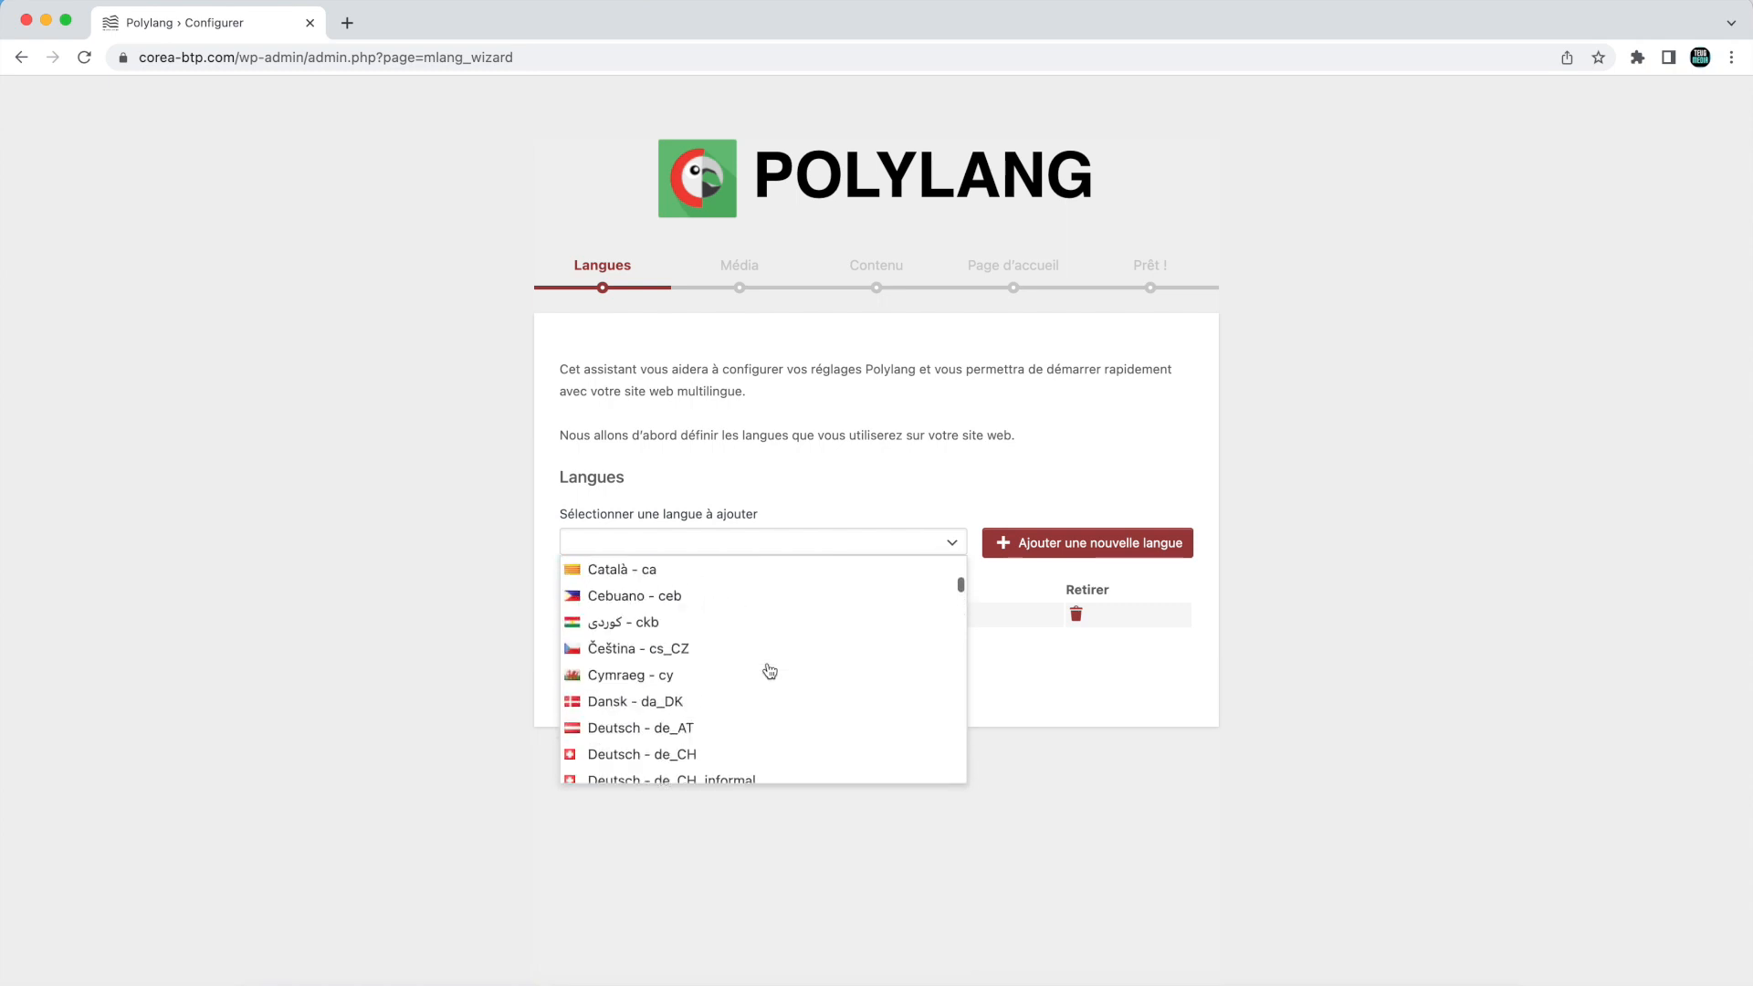
pyautogui.click(1077, 559)
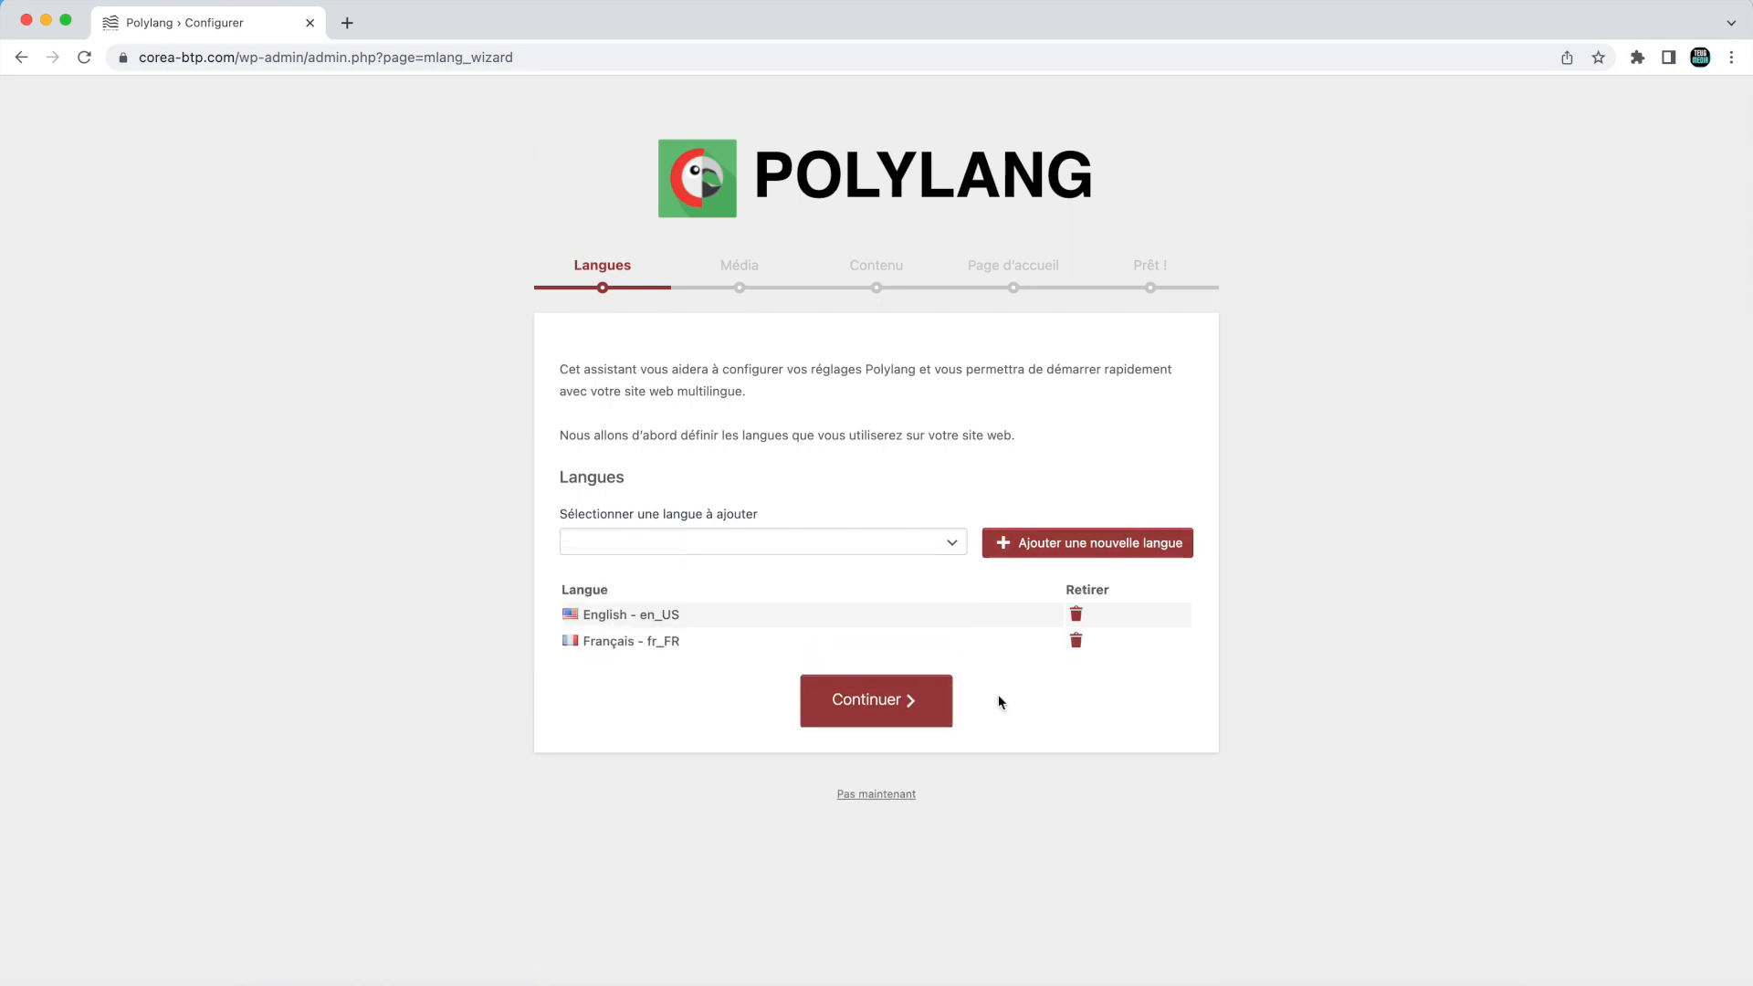
pyautogui.click(936, 708)
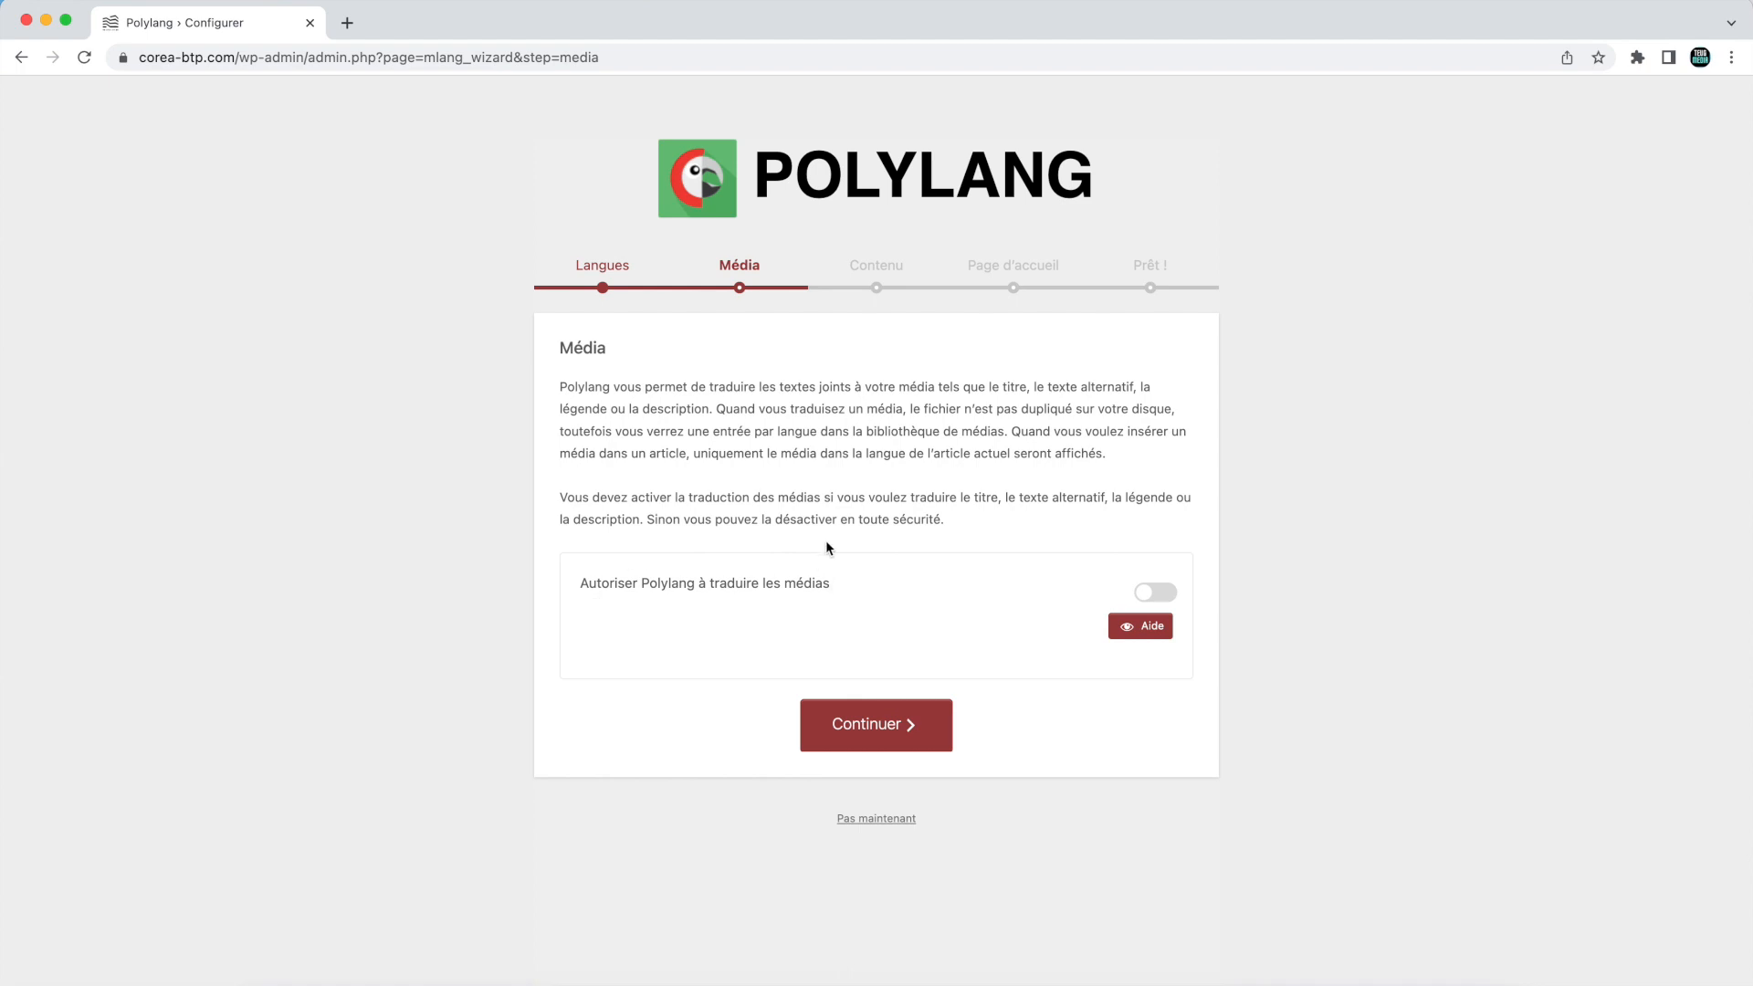
# Step: Allow Polylang to translate media and assign Français - fr_FR to all content without a language
pyautogui.click(1172, 596)
pyautogui.click(900, 748)
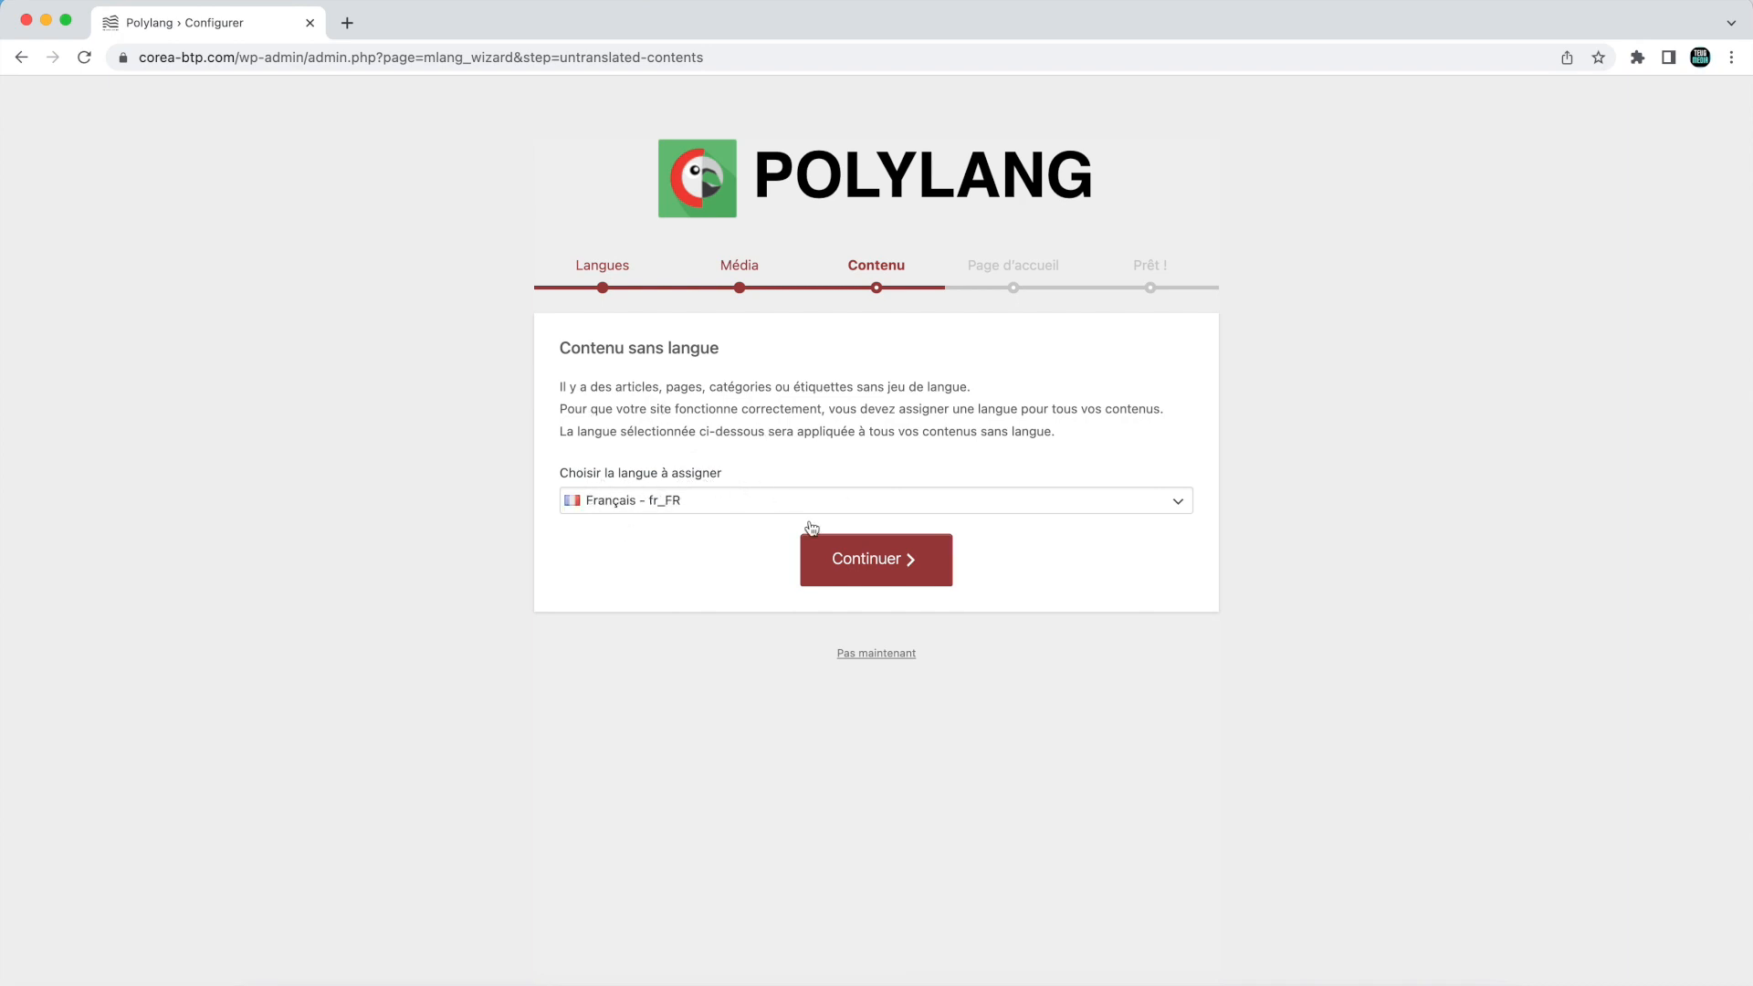
pyautogui.click(915, 583)
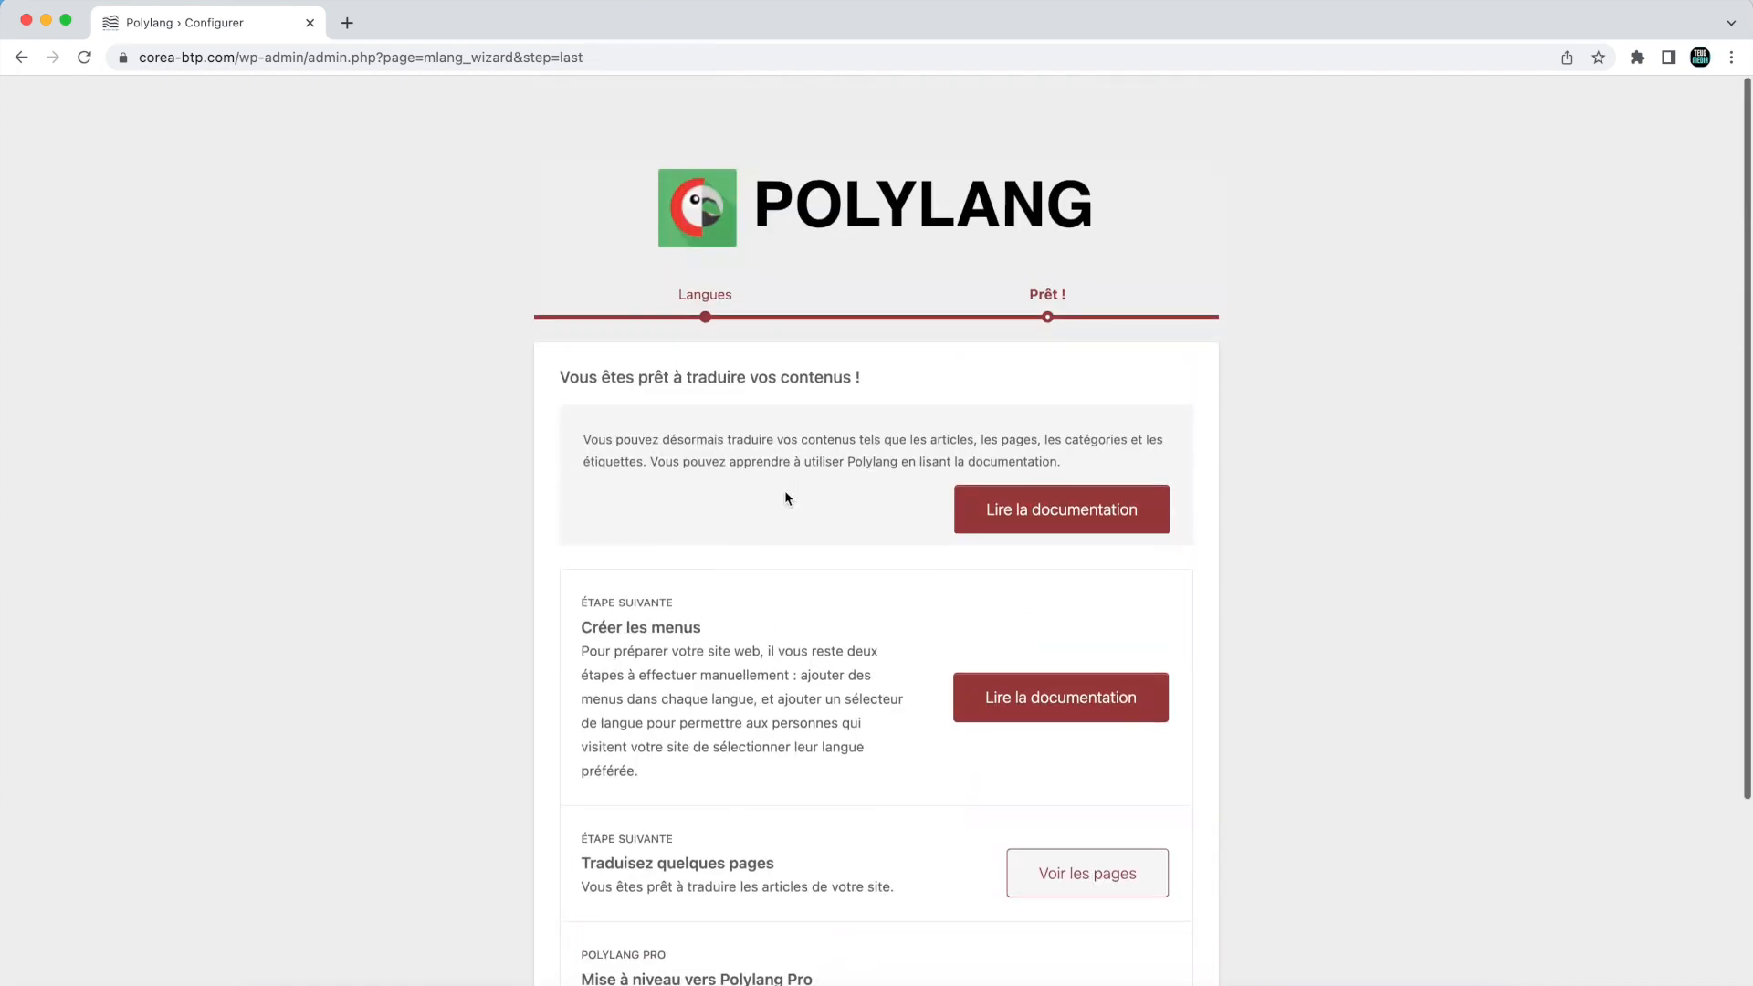
# Step: Look through the suggested next steps on the wizard's final page and return to the WordPress dashboard
pyautogui.scroll(-3, 787, 498)
pyautogui.scroll(3, 788, 498)
pyautogui.scroll(-3, 785, 499)
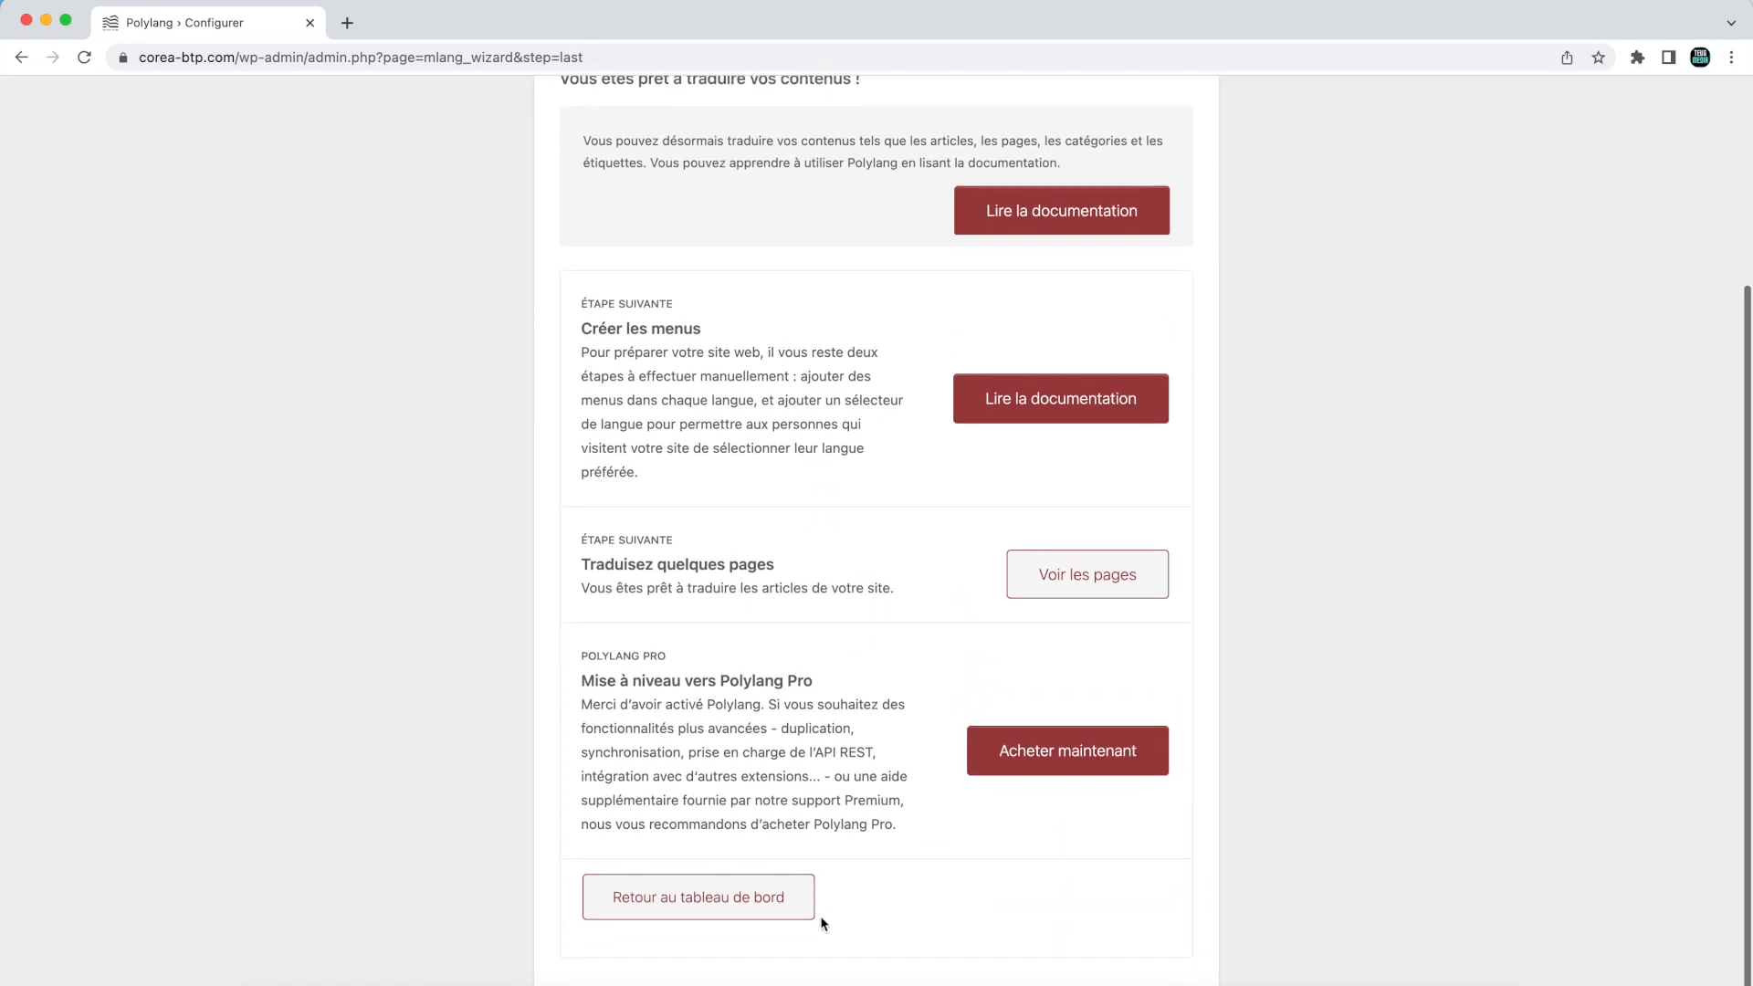
pyautogui.click(779, 908)
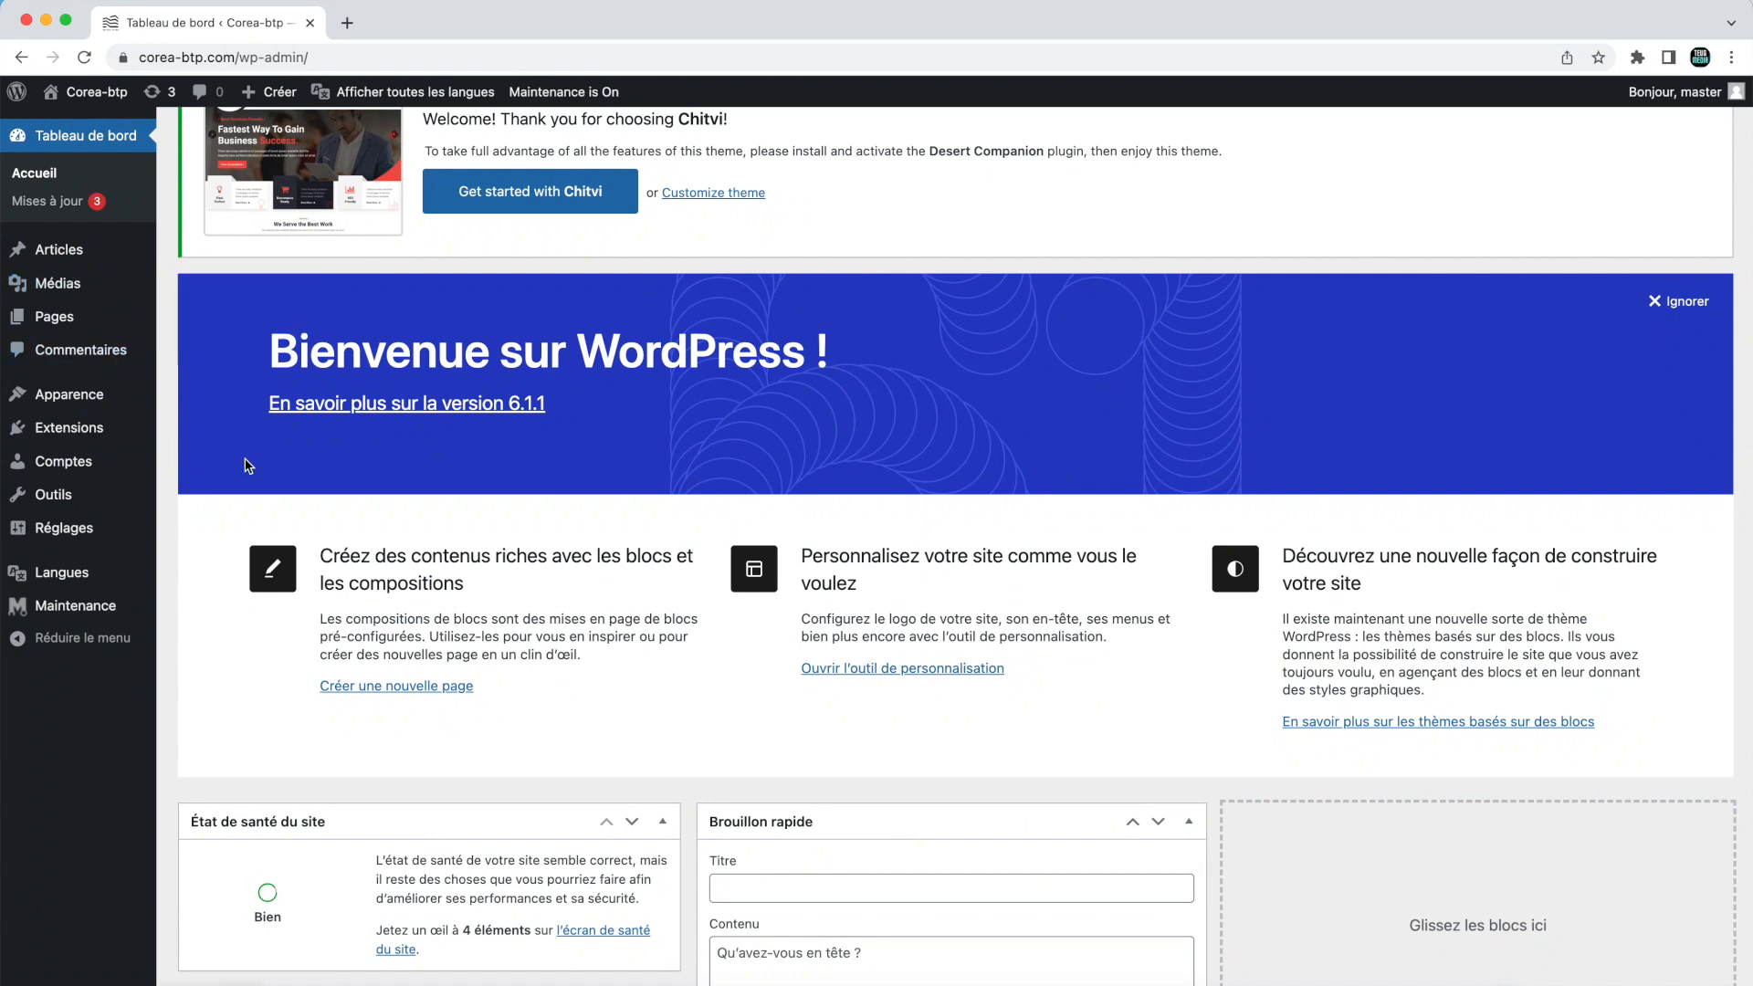
# Step: Make Français the site's default language in Polylang's language list
pyautogui.click(70, 586)
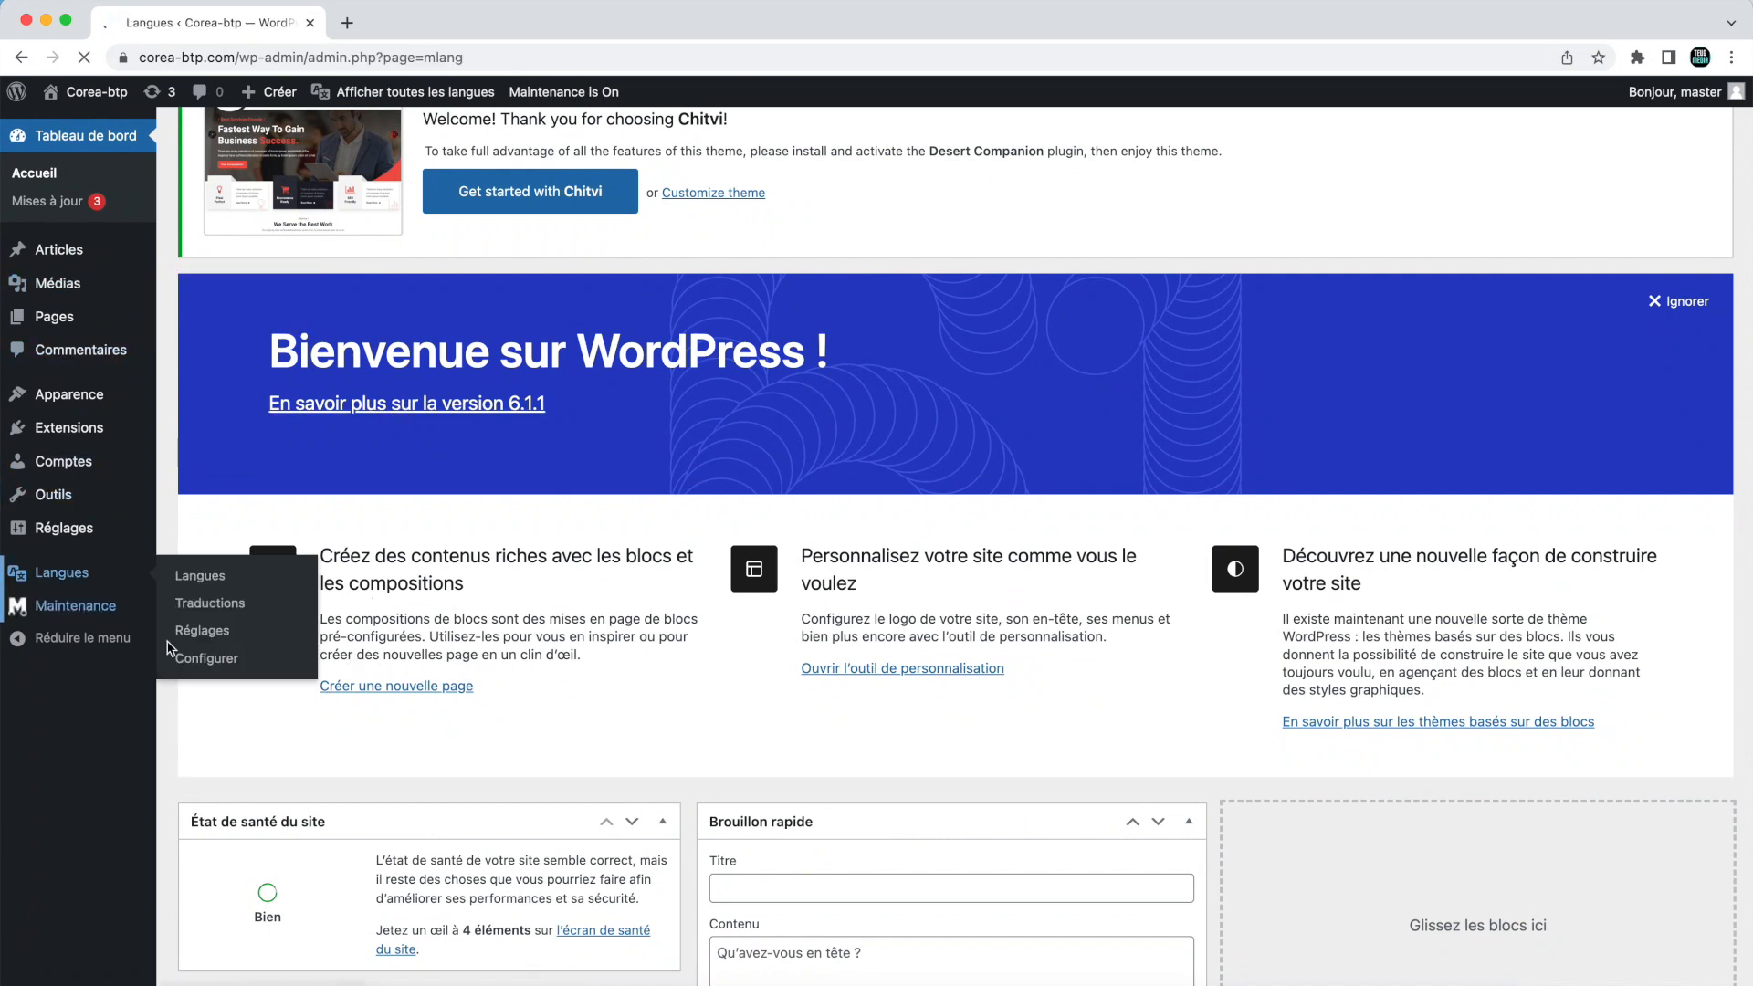
pyautogui.scroll(-2, 592, 609)
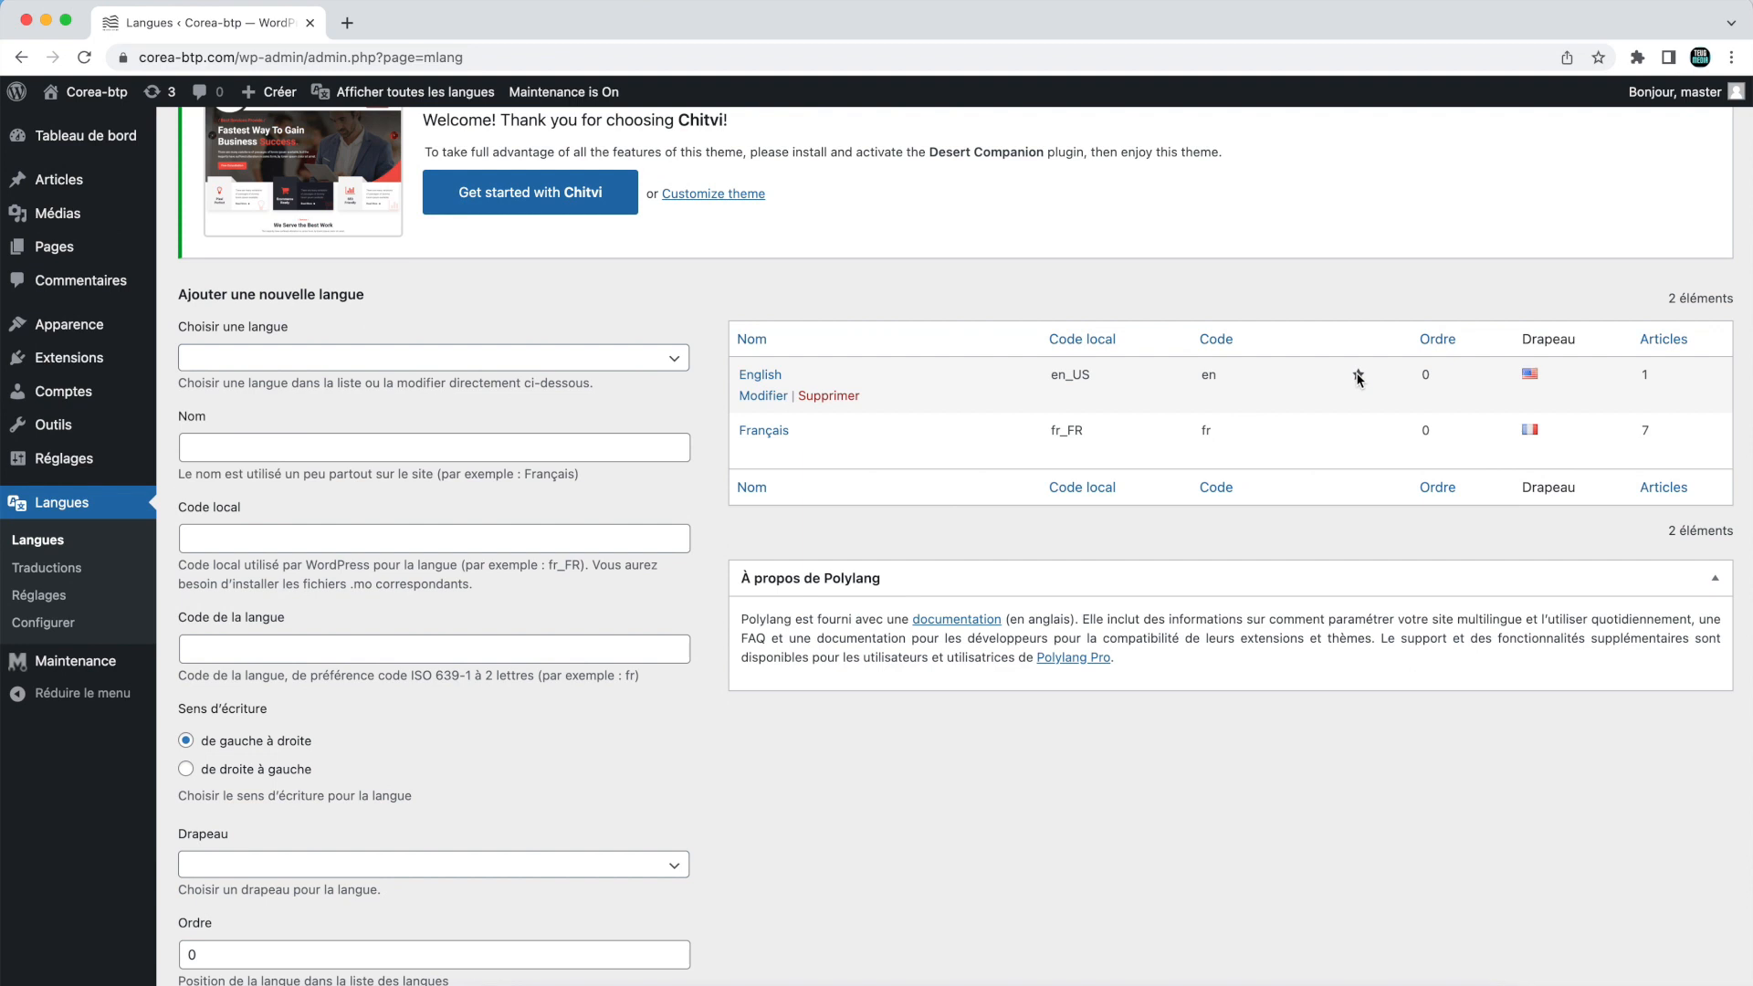
pyautogui.click(1358, 430)
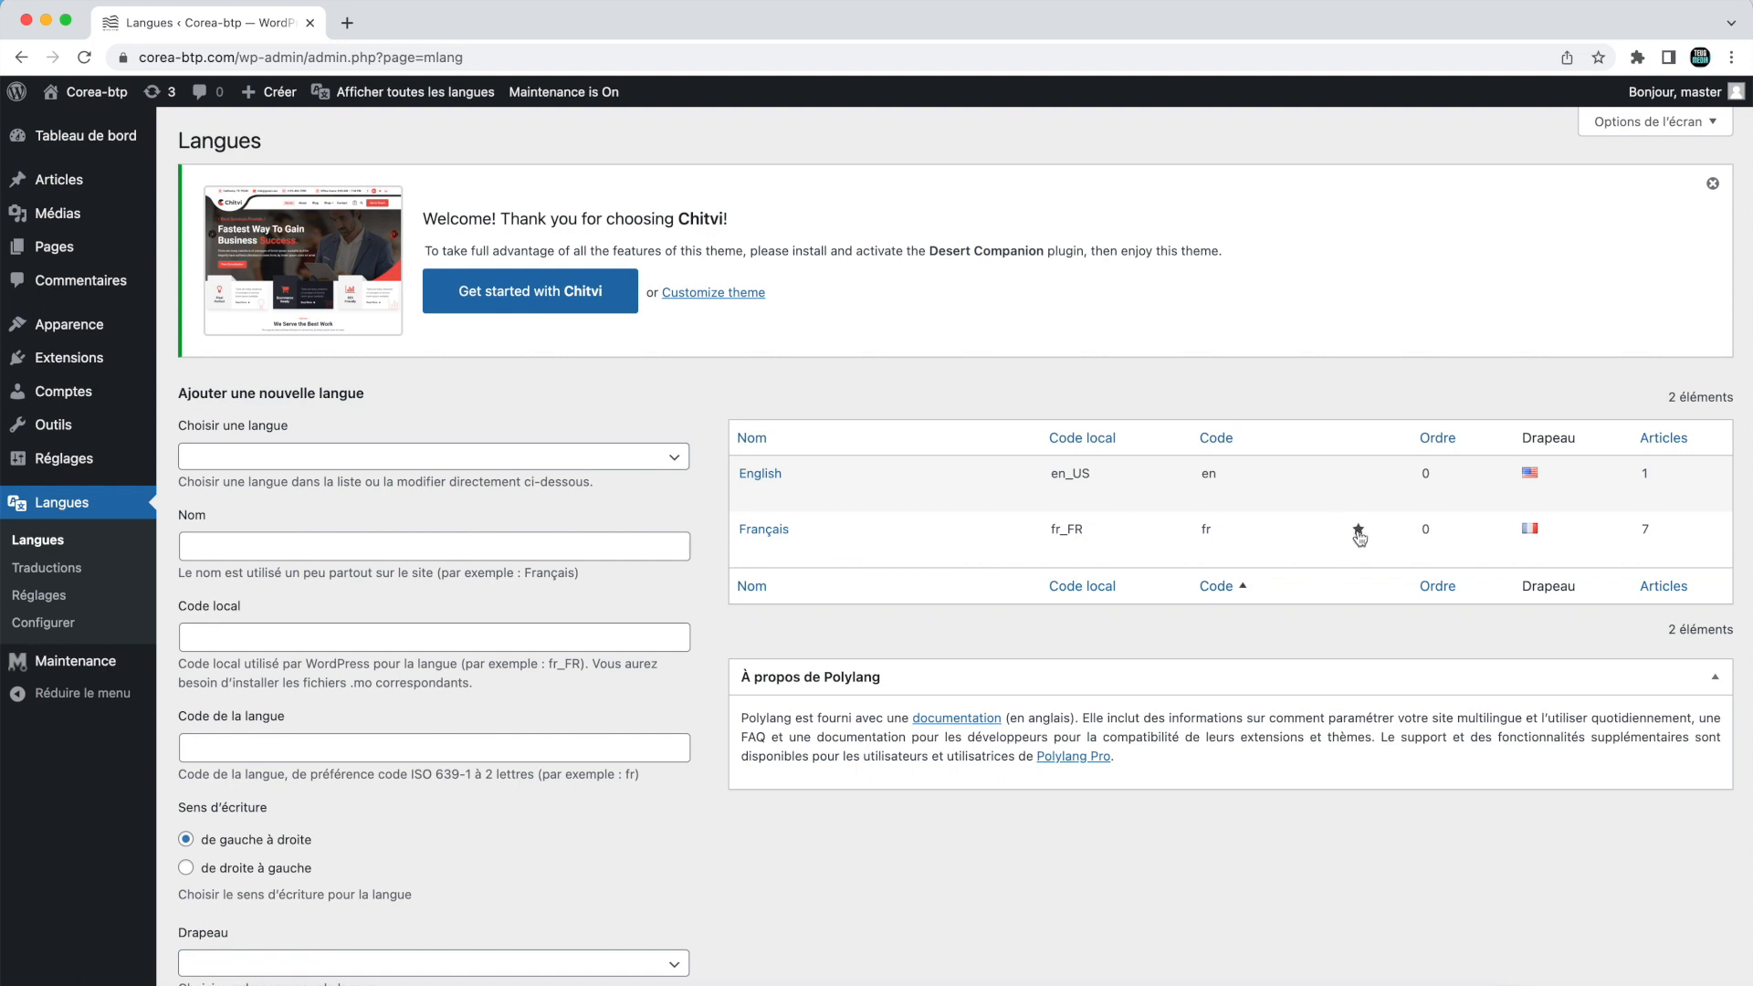
# Step: Open the URL modifications options in Polylang's settings
pyautogui.scroll(-1, 453, 638)
pyautogui.scroll(-5, 452, 637)
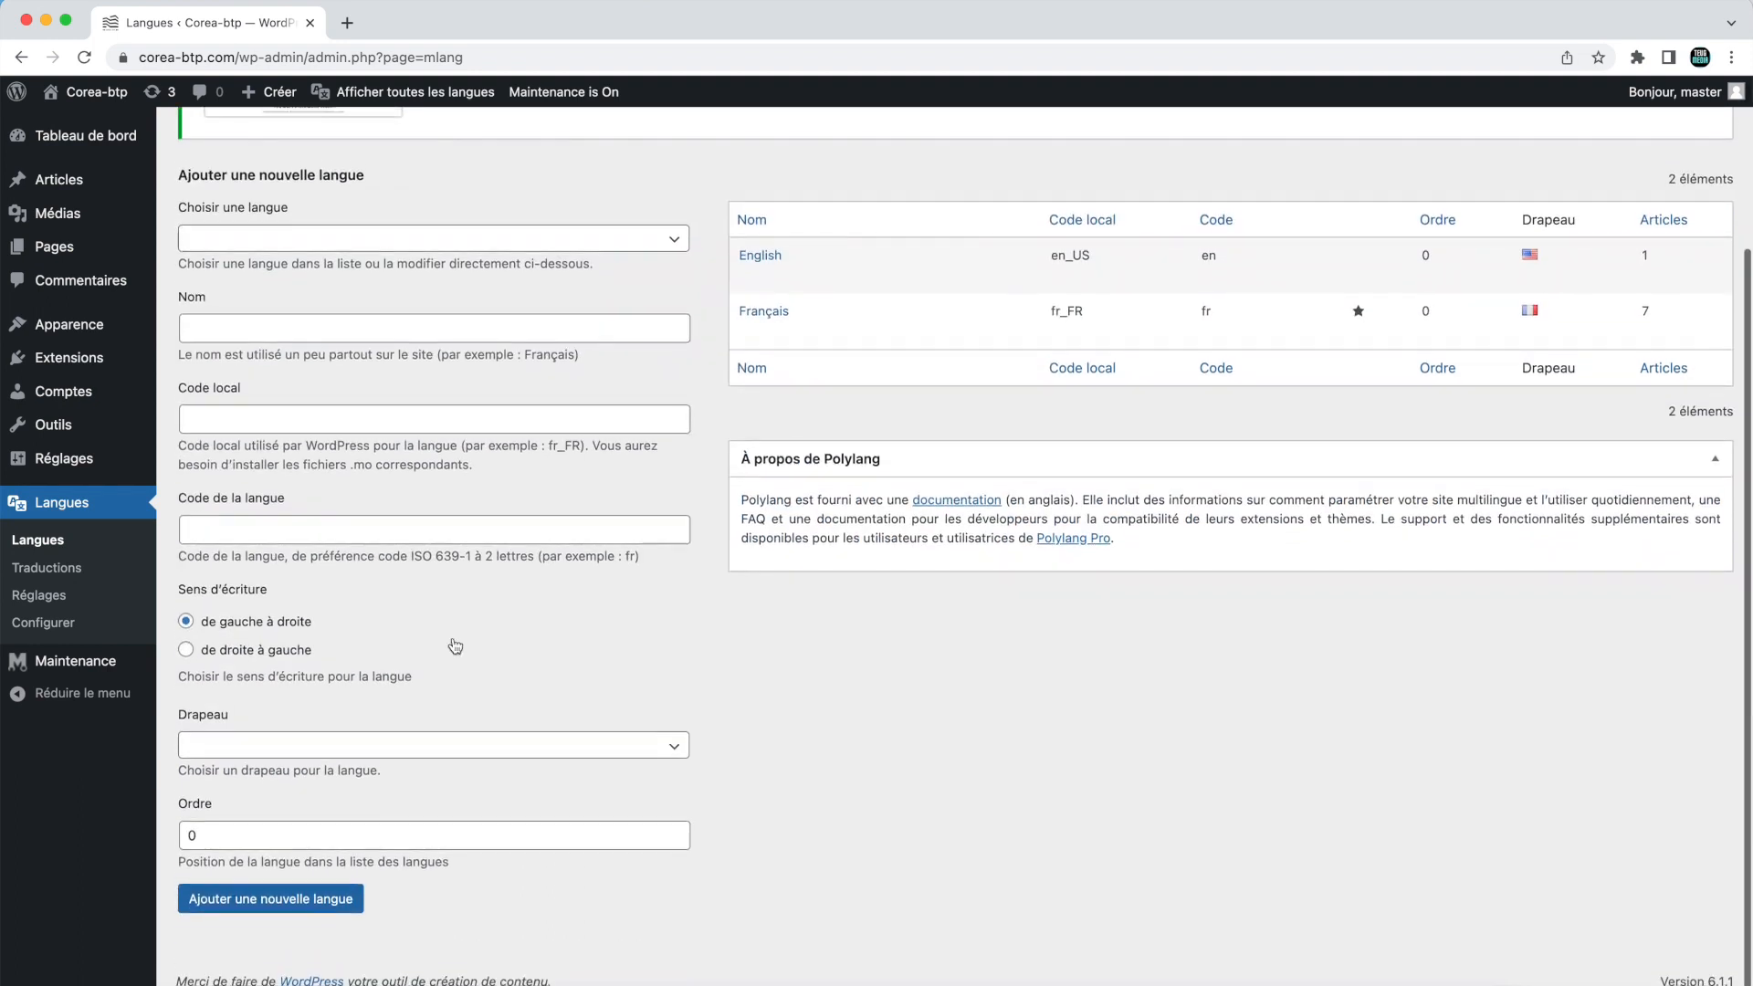
pyautogui.click(54, 603)
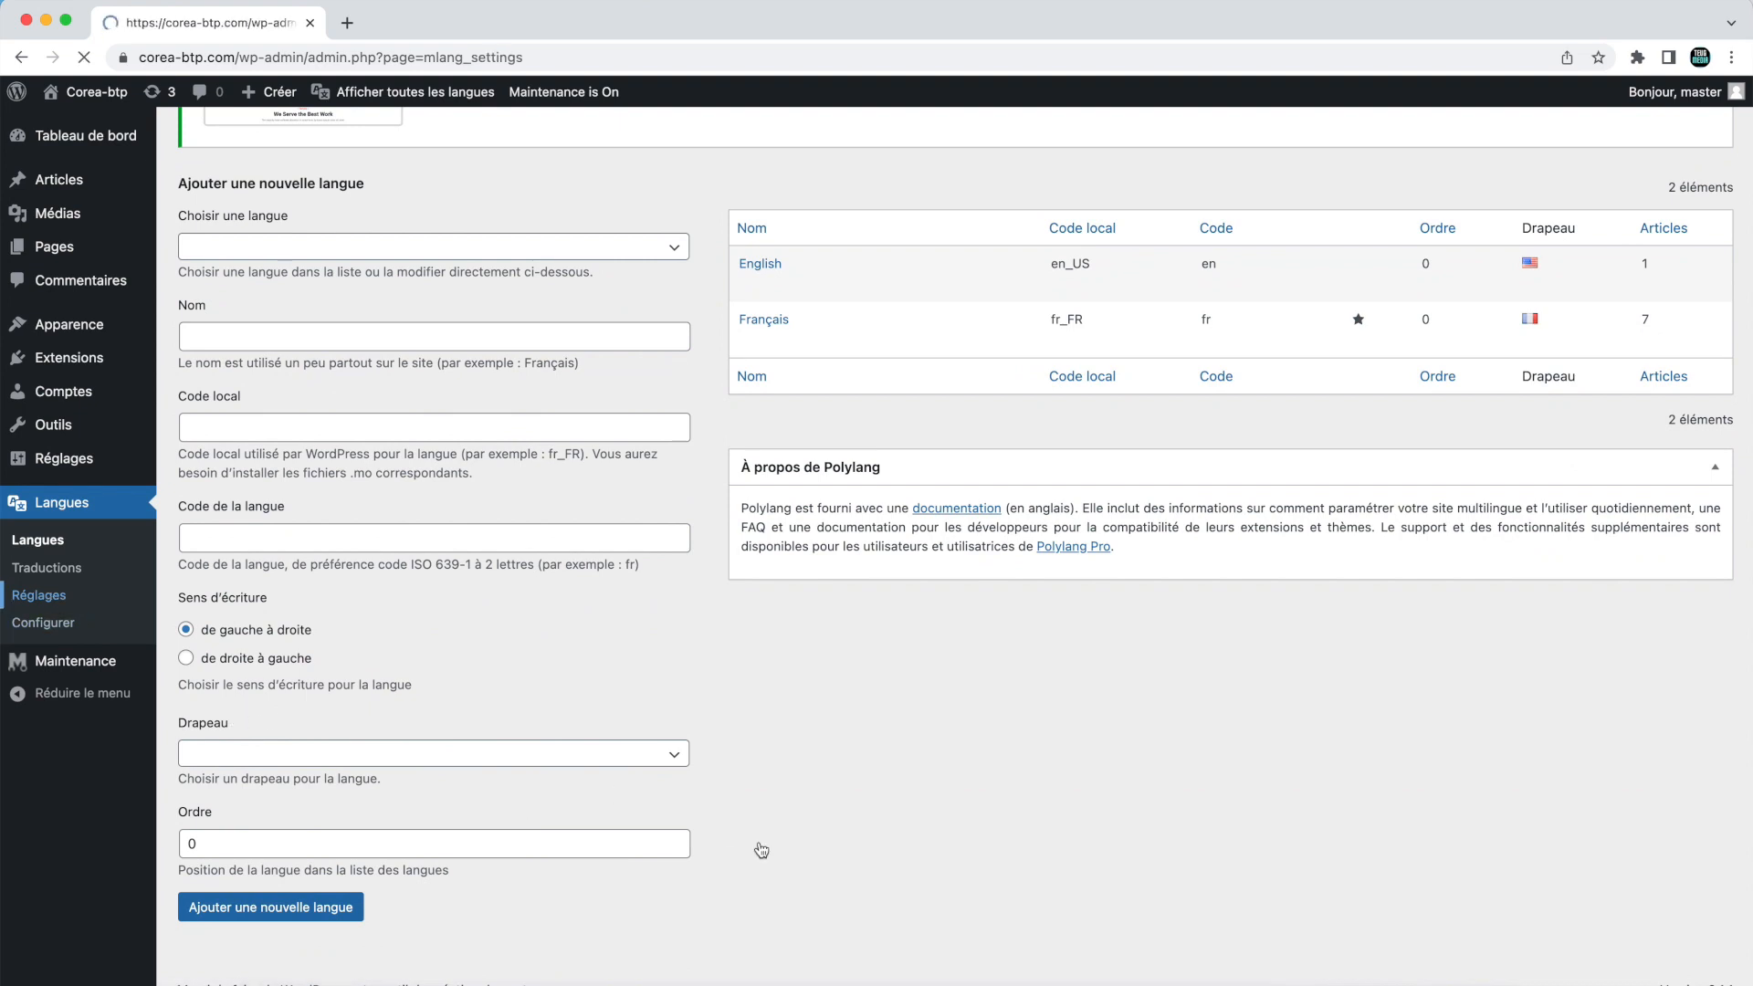
pyautogui.scroll(-4, 762, 850)
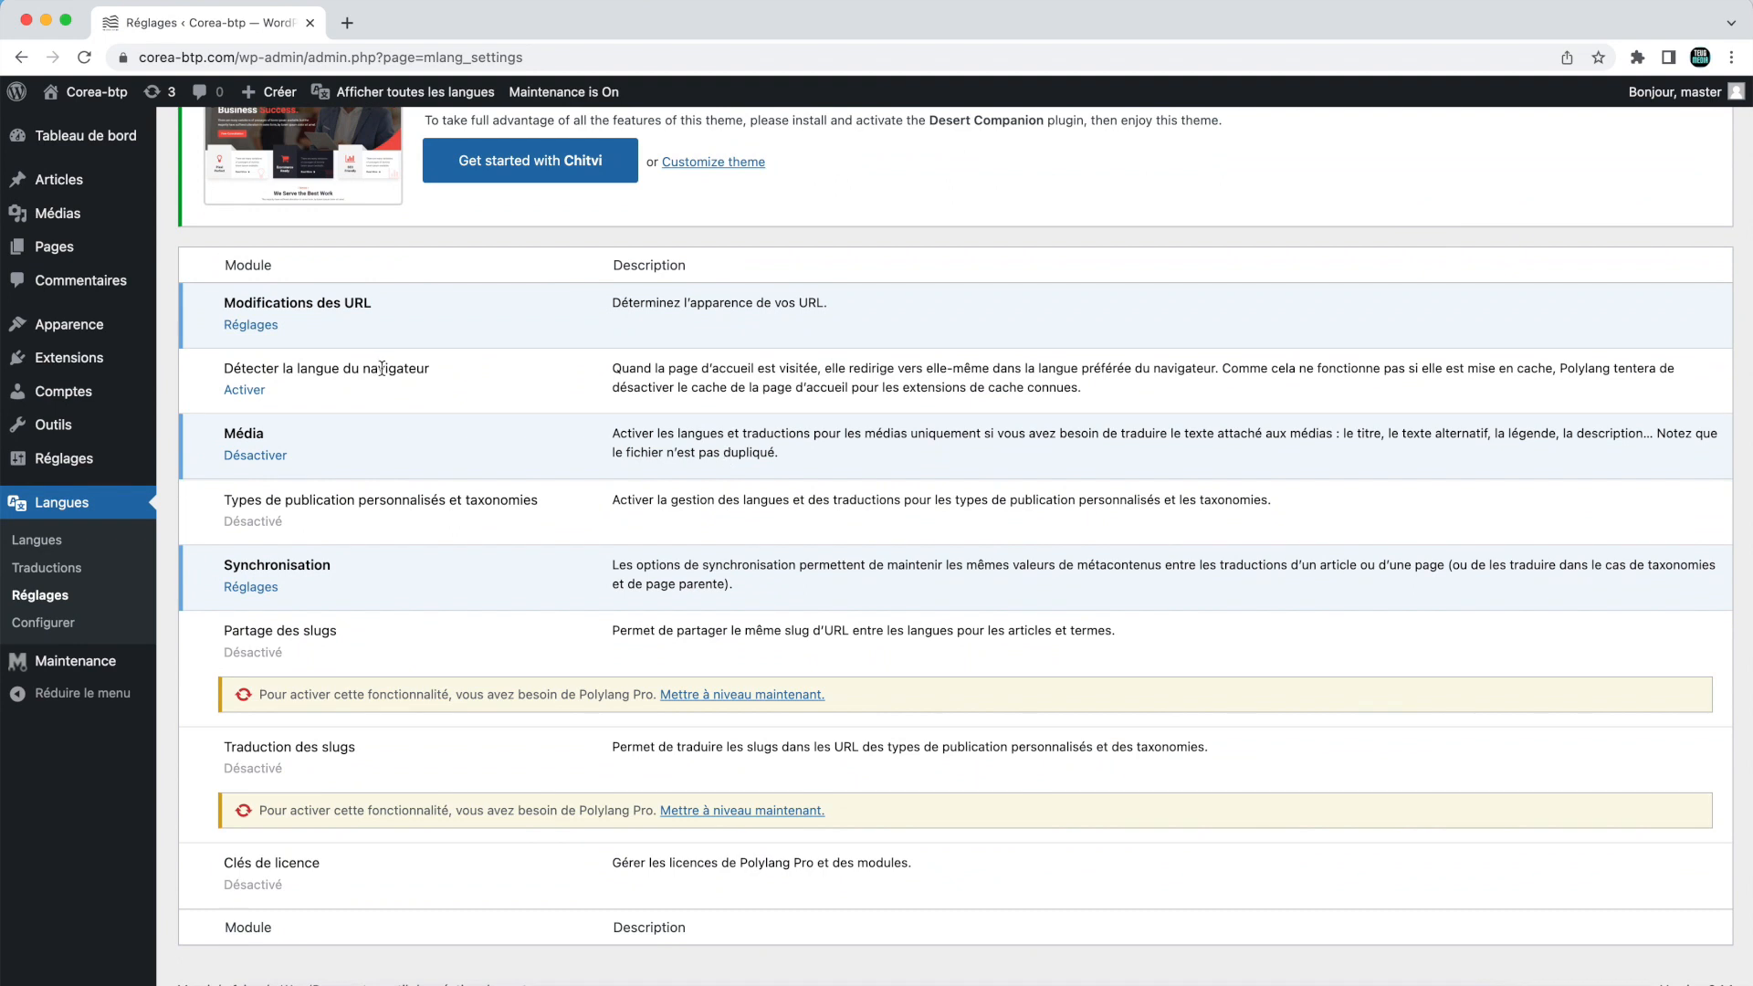
pyautogui.click(263, 329)
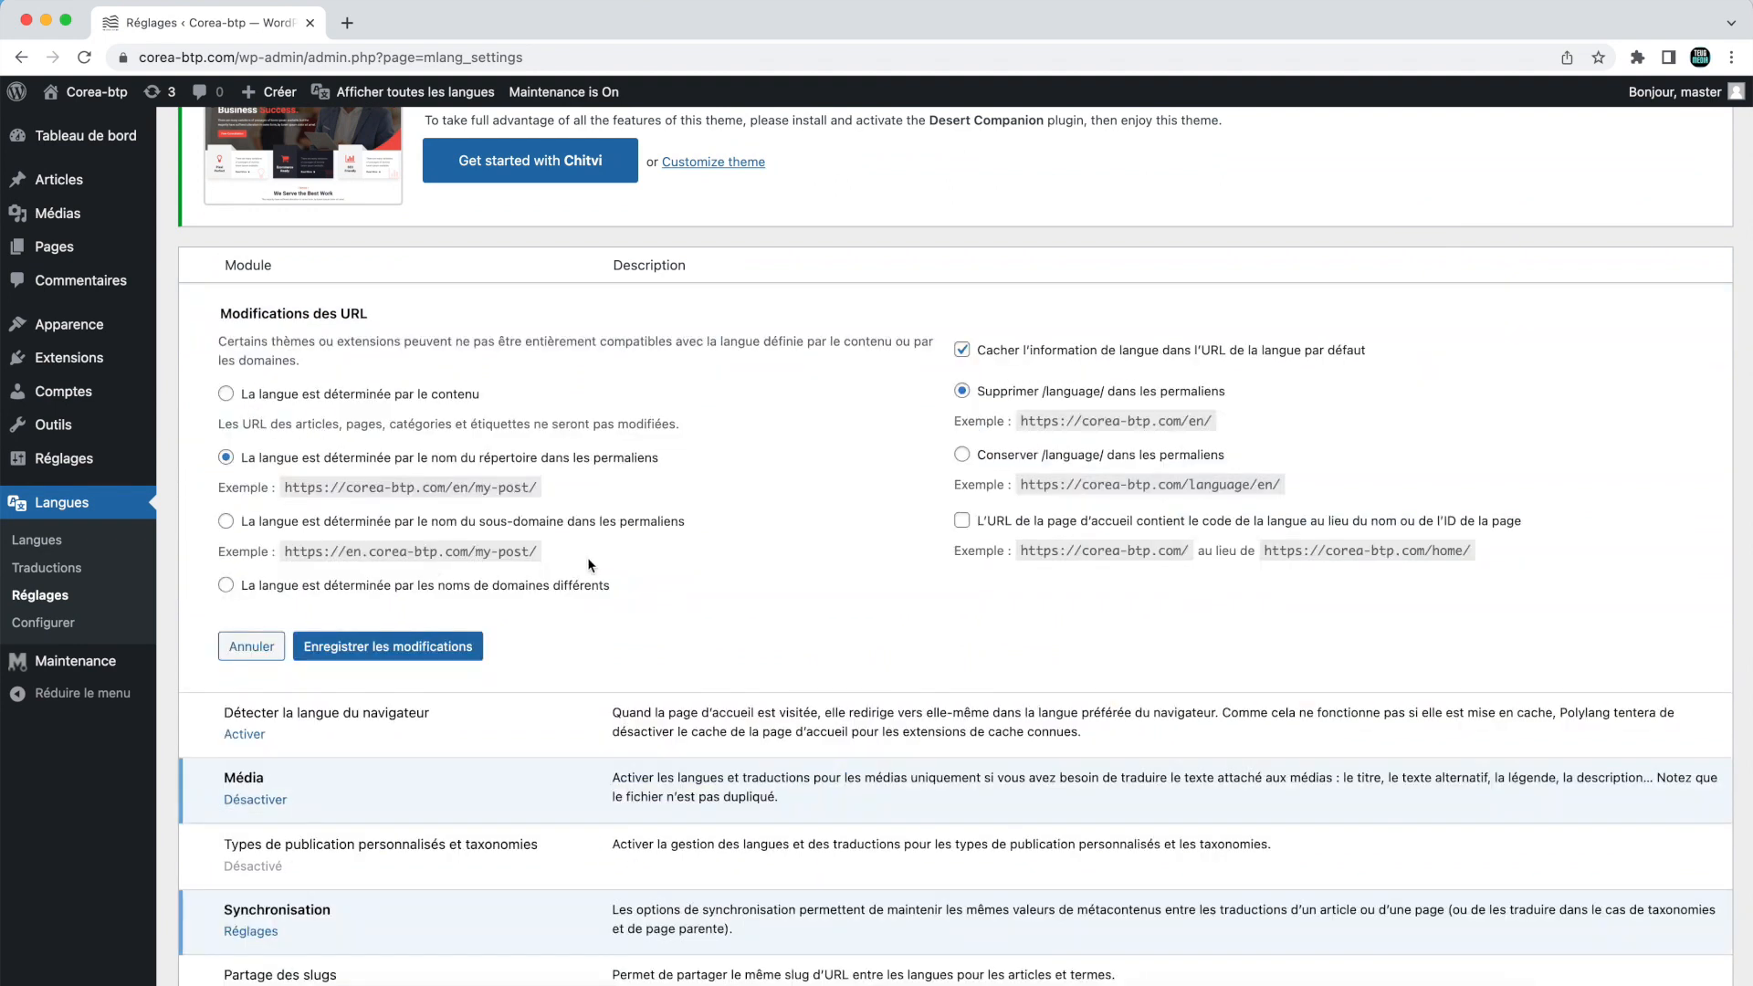
# Step: Review the example permalinks in the URL modifications options and save the settings
pyautogui.click(459, 490)
pyautogui.moveTo(458, 490); pyautogui.dragTo(484, 488)
pyautogui.click(492, 505)
pyautogui.moveTo(1203, 488); pyautogui.dragTo(1265, 473)
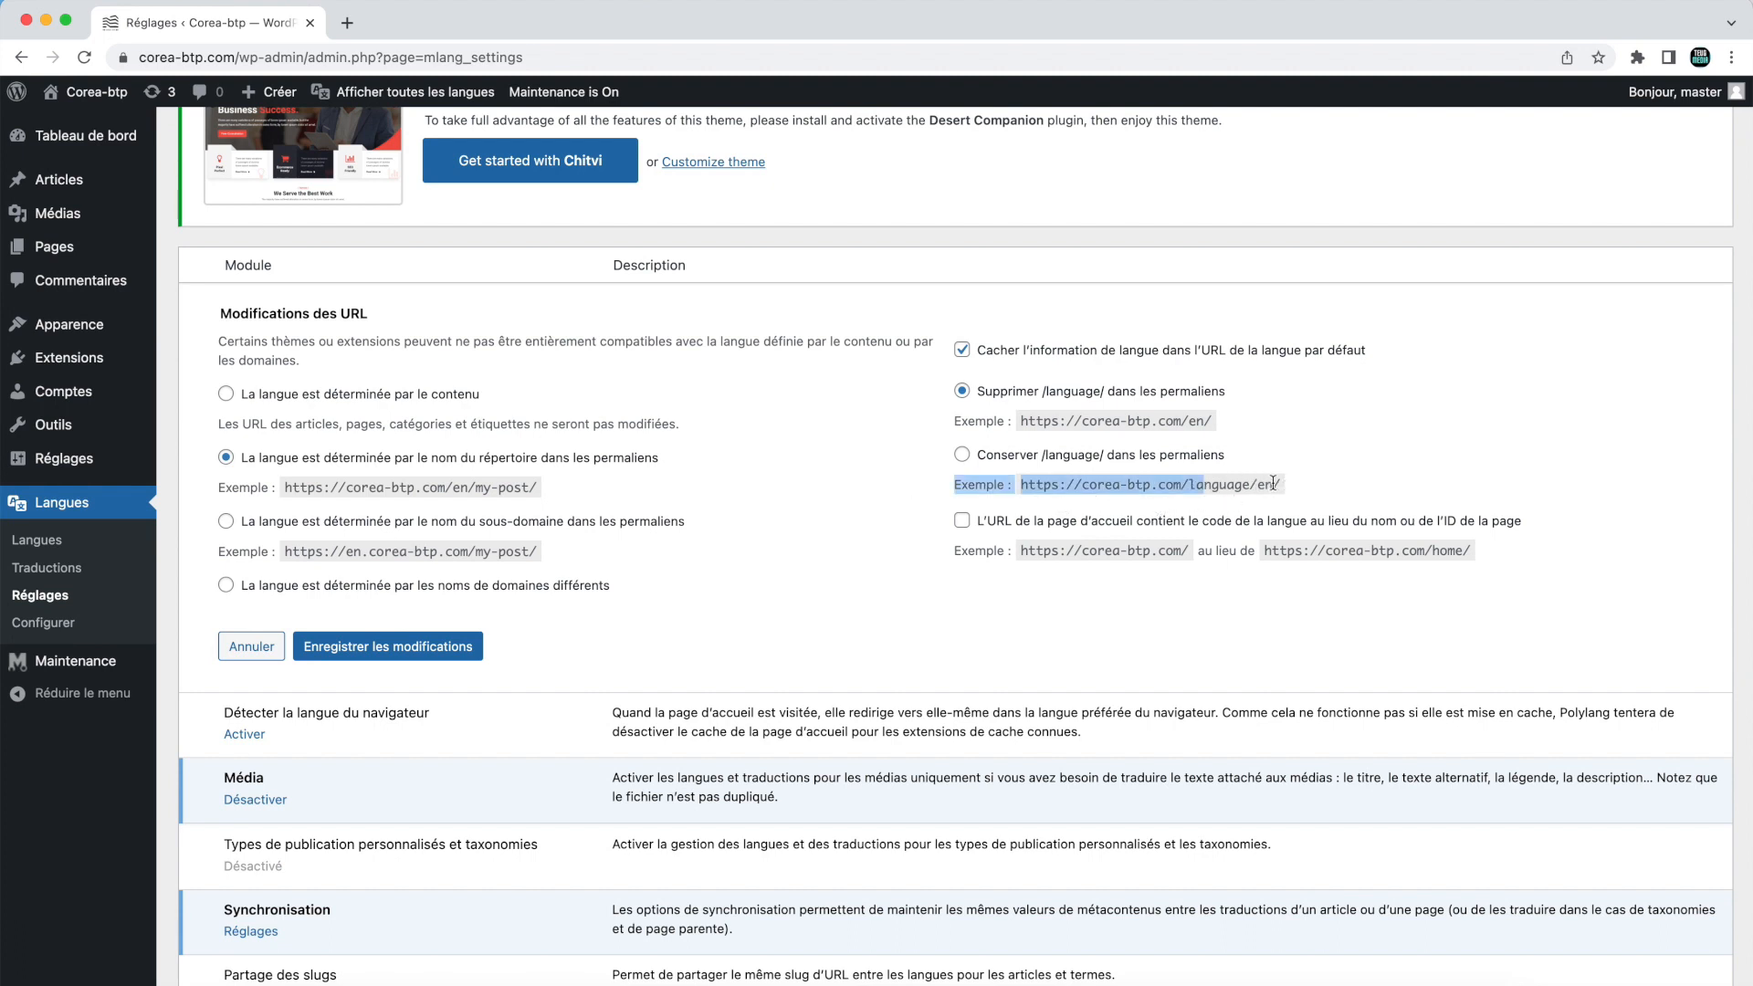
pyautogui.click(1259, 495)
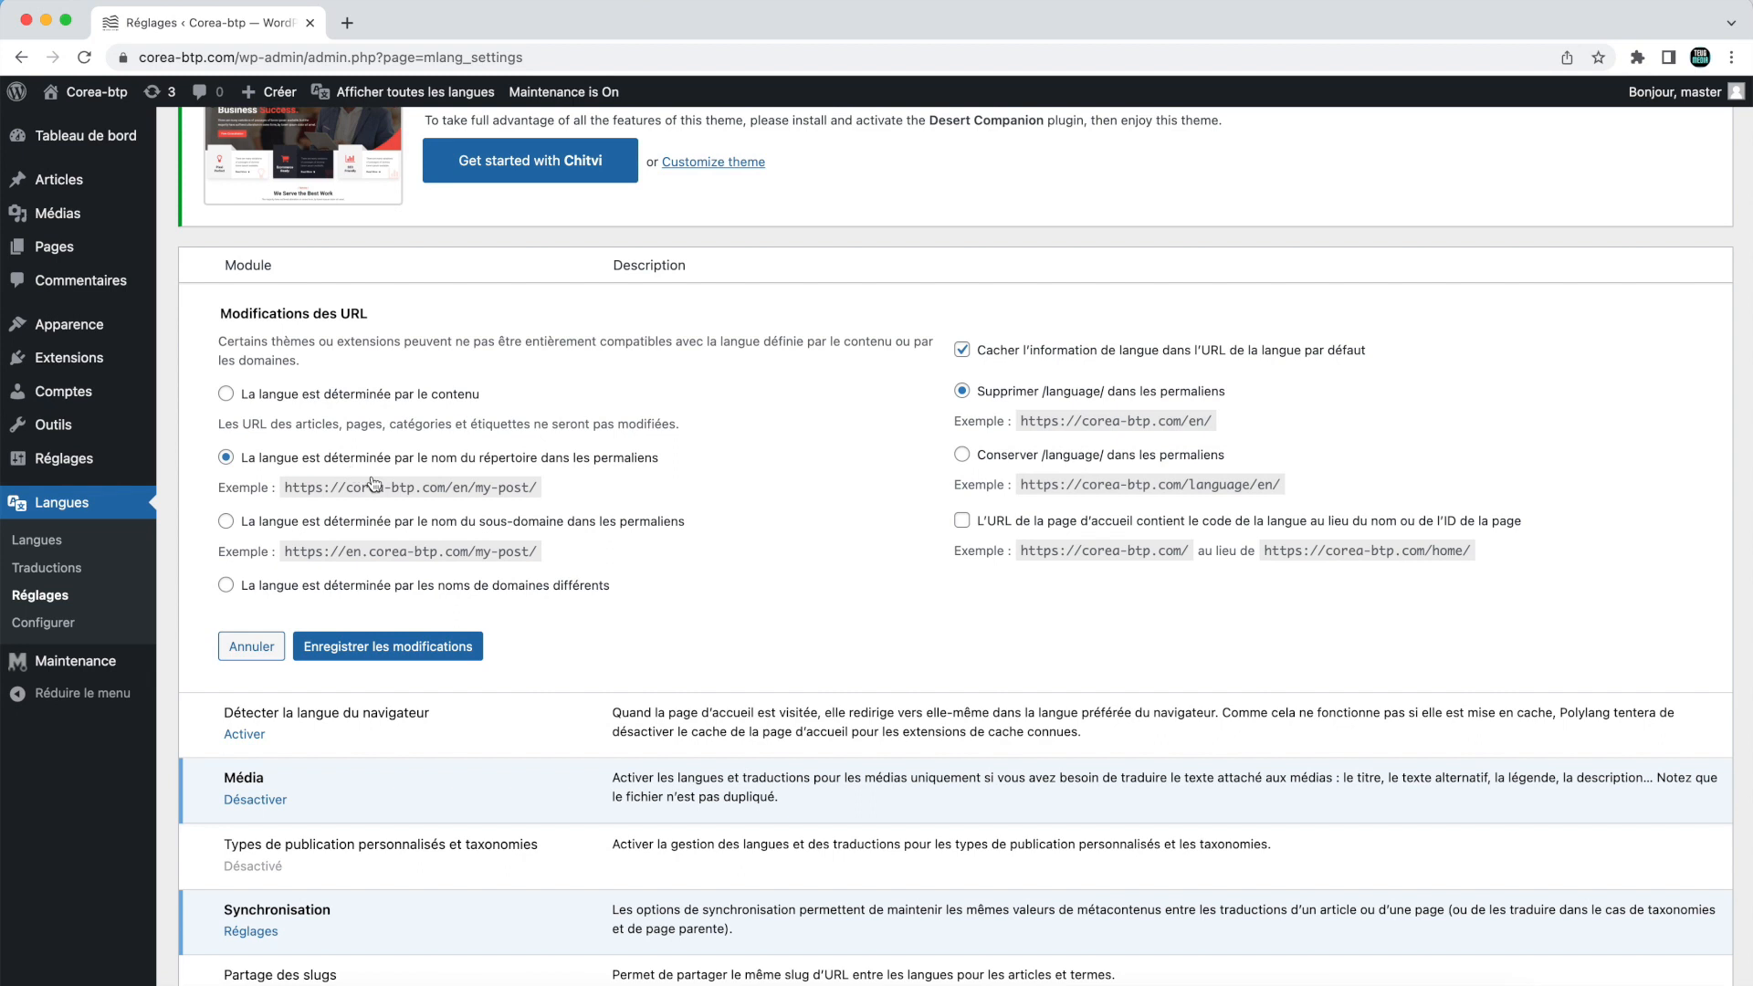
pyautogui.scroll(-2, 356, 471)
pyautogui.scroll(-4, 464, 419)
pyautogui.click(426, 316)
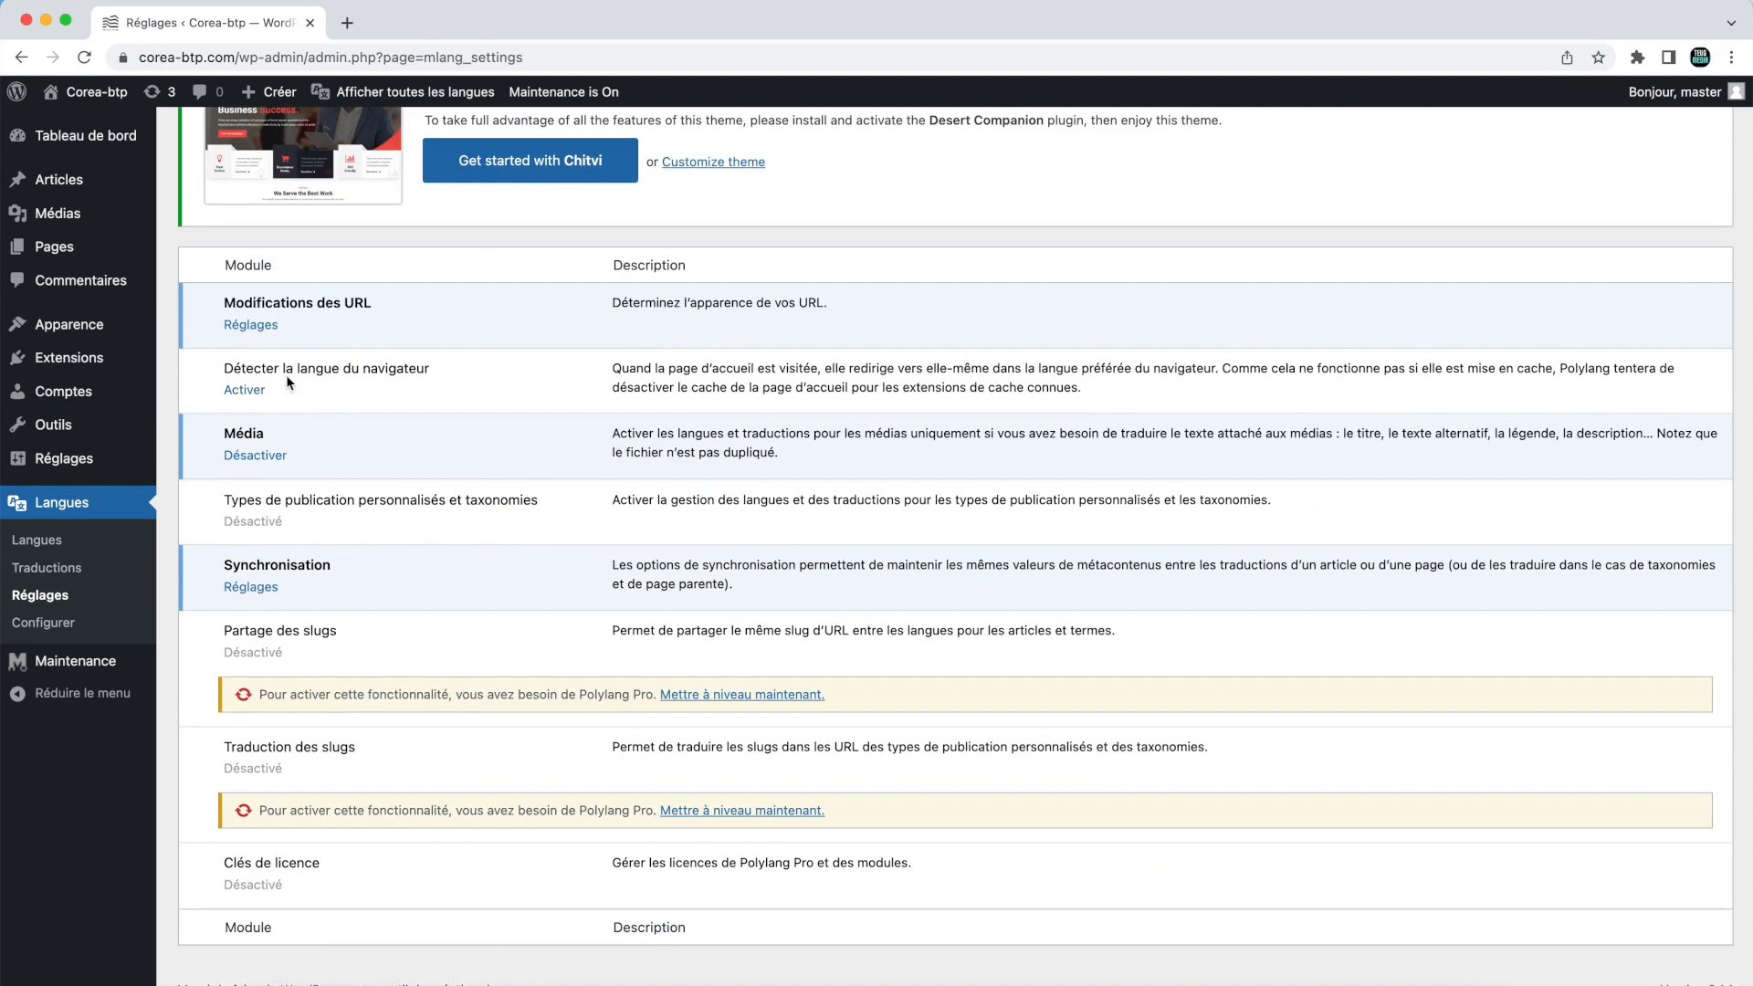
# Step: Activate Polylang's module for detecting the browser language
pyautogui.click(247, 391)
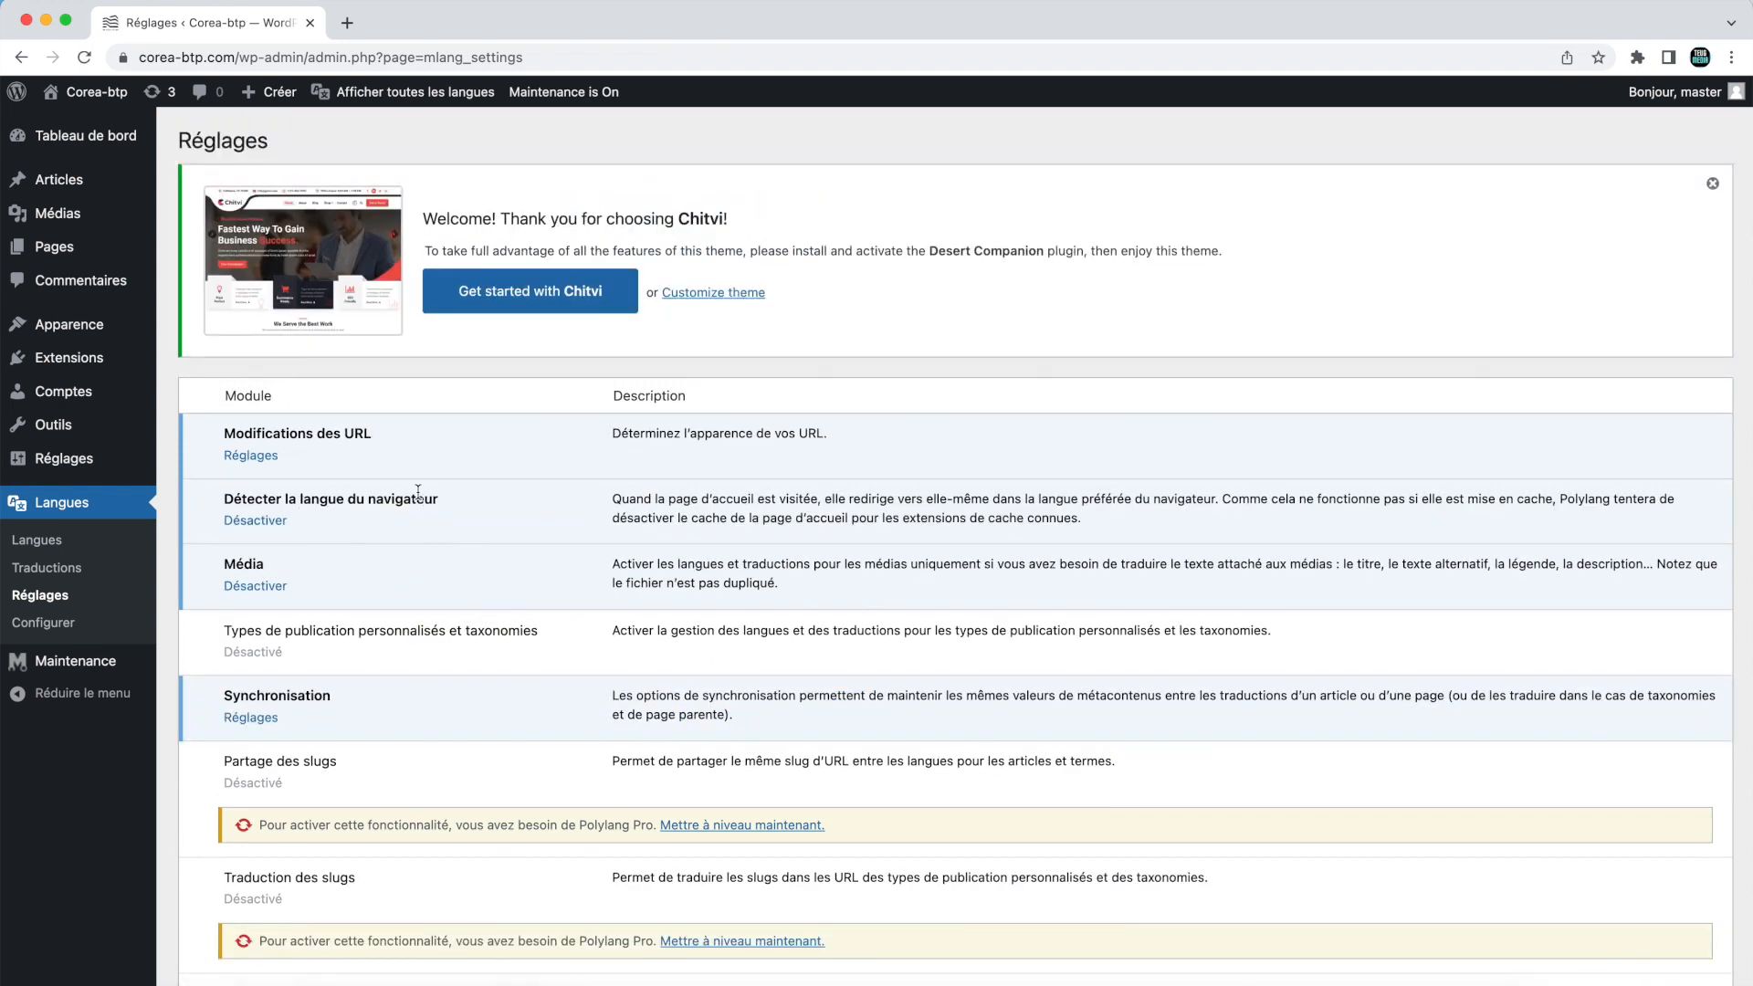
pyautogui.scroll(-2, 167, 374)
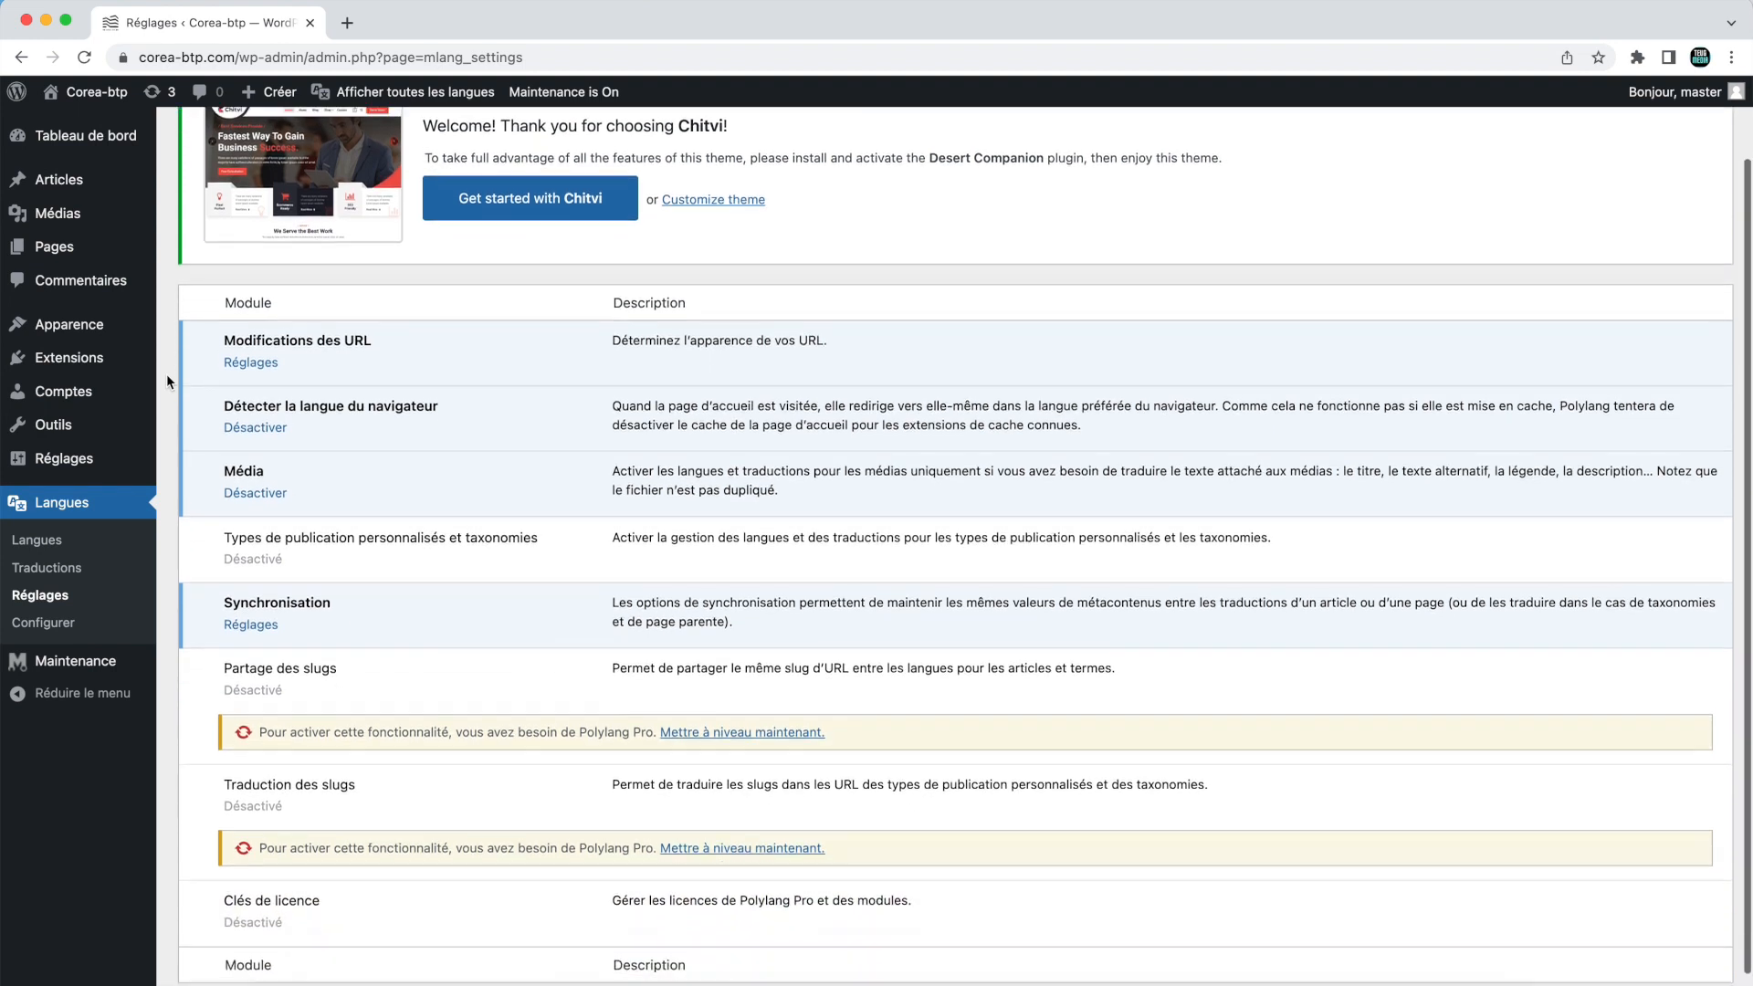
pyautogui.scroll(2, 167, 374)
# Step: Start the English translation of the "Hello world!" article from the article list and title it "version EN"
pyautogui.moveTo(91, 137)
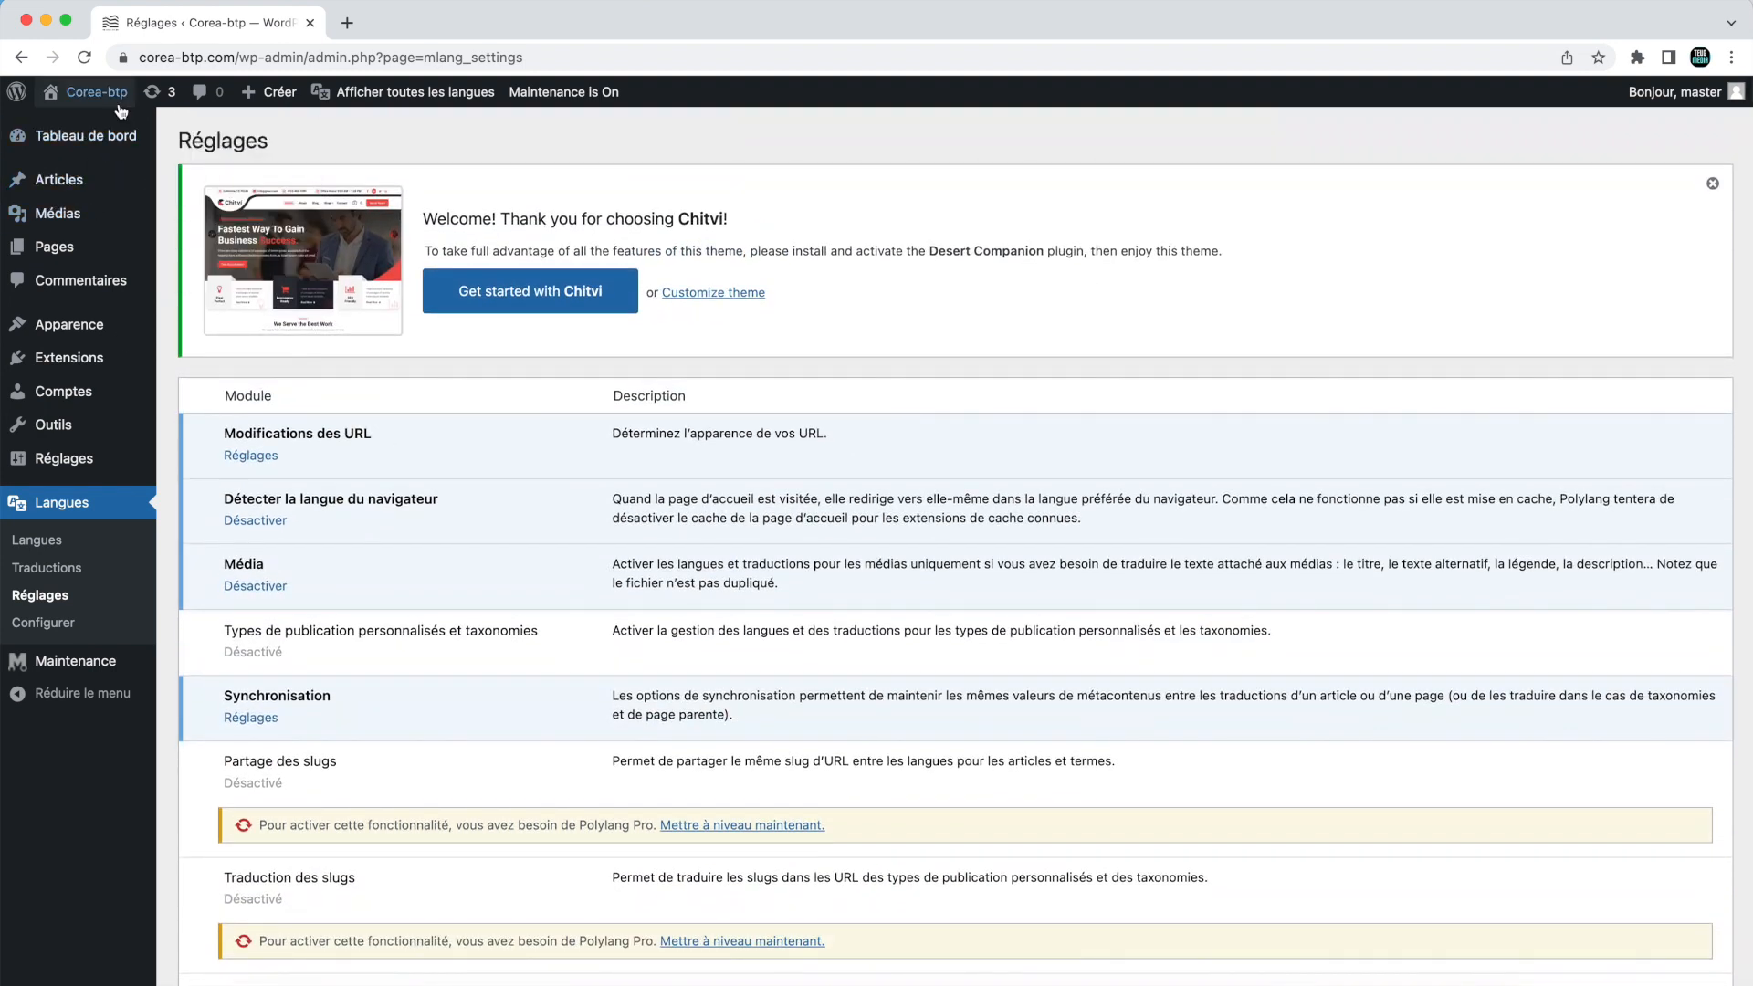
pyautogui.click(89, 185)
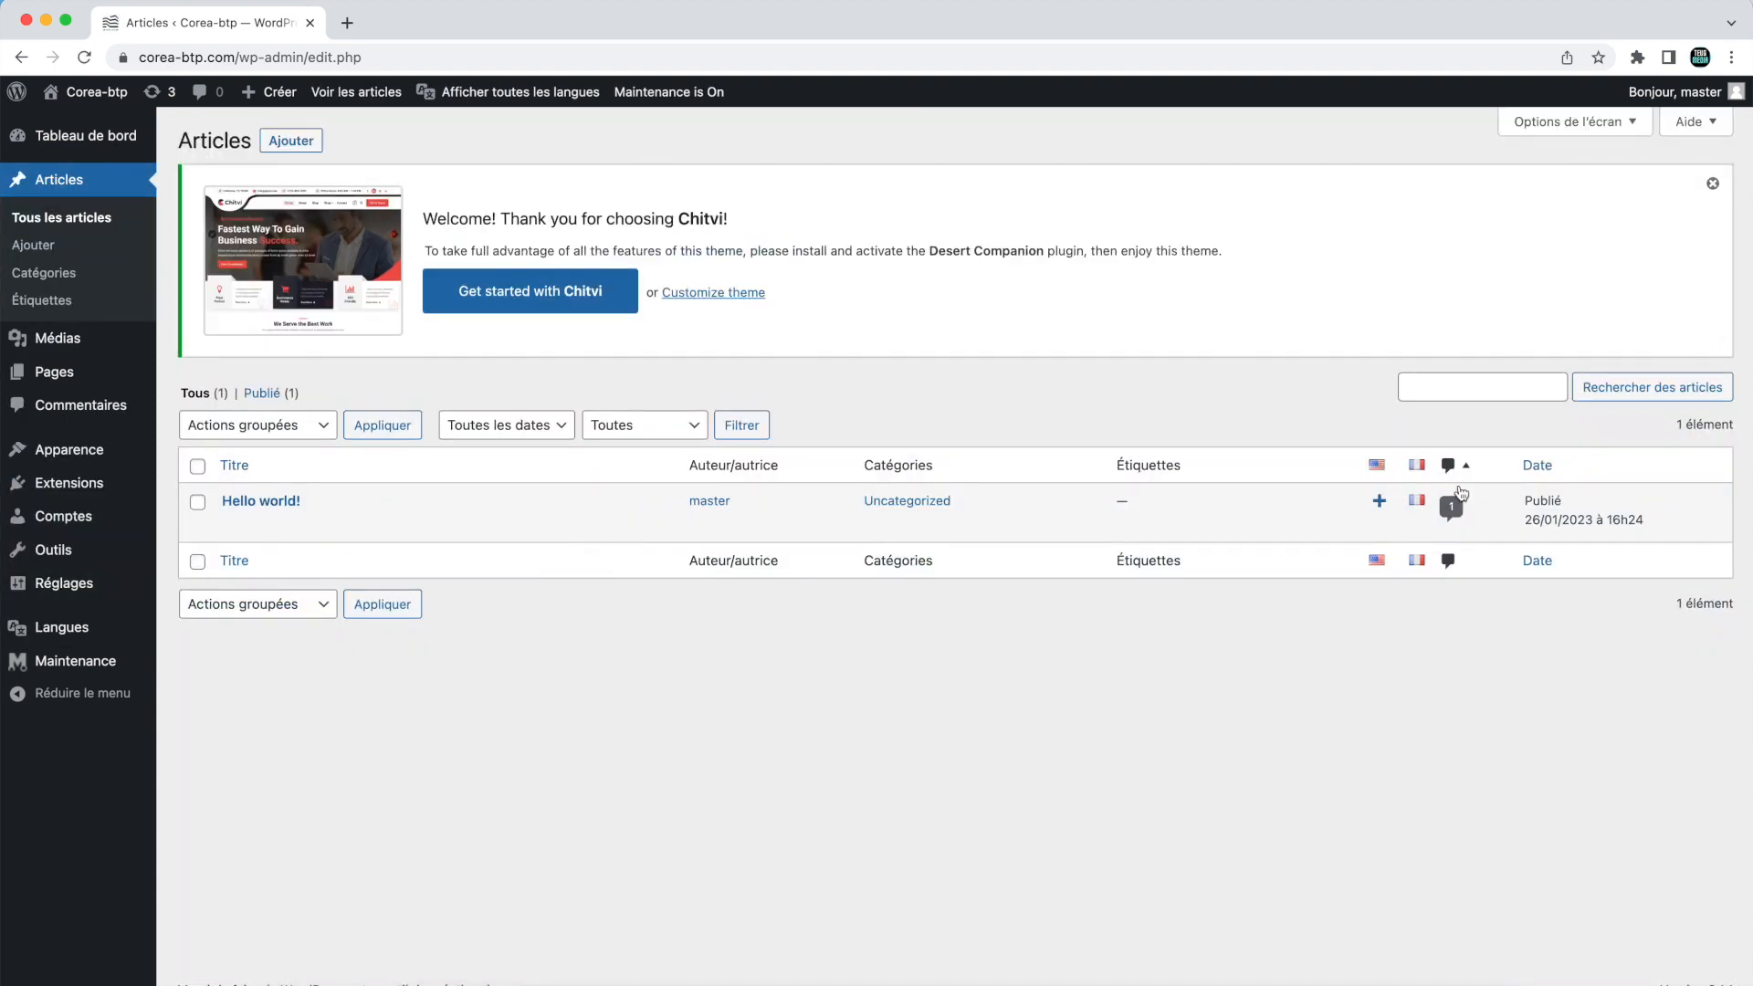
pyautogui.click(1381, 503)
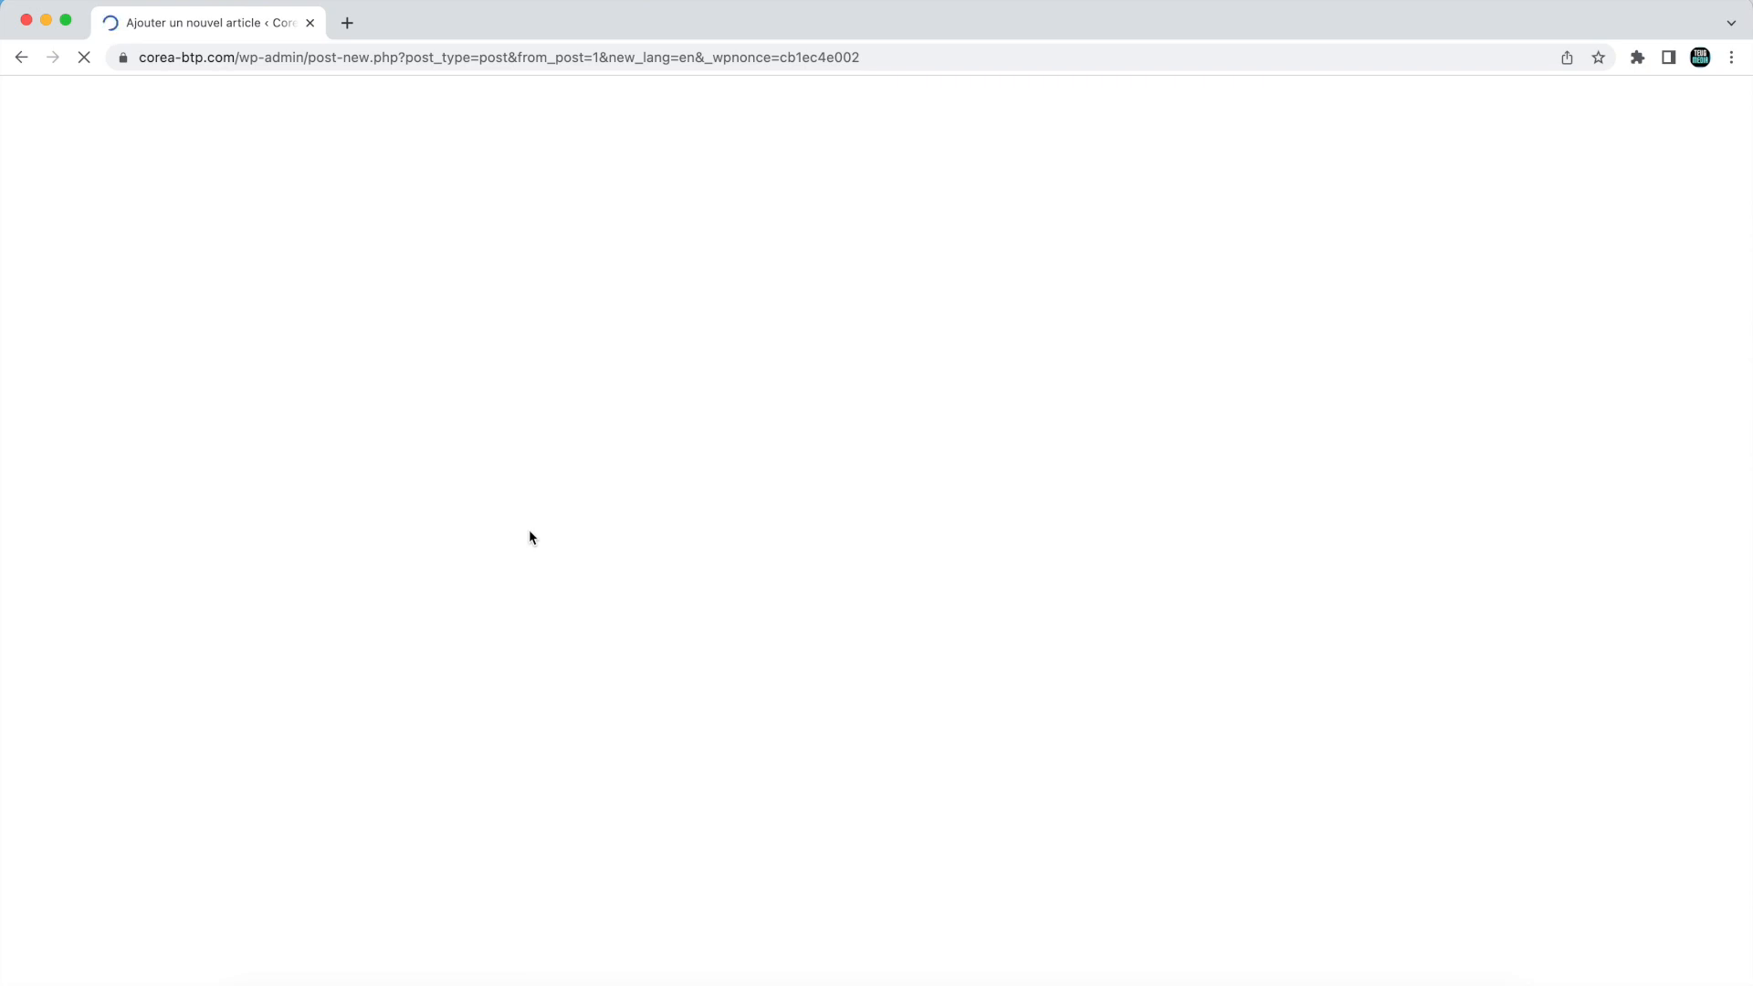
pyautogui.write('vert')
pyautogui.write('ion')
pyautogui.press('BackSpace')
pyautogui.press('BackSpace')
pyautogui.press('BackSpace')
pyautogui.press('BackSpace')
pyautogui.write('sion EN')
pyautogui.press('Return')
# Step: Enter "ssdada sda a" as the body text of the English article and publish it
pyautogui.write('s')
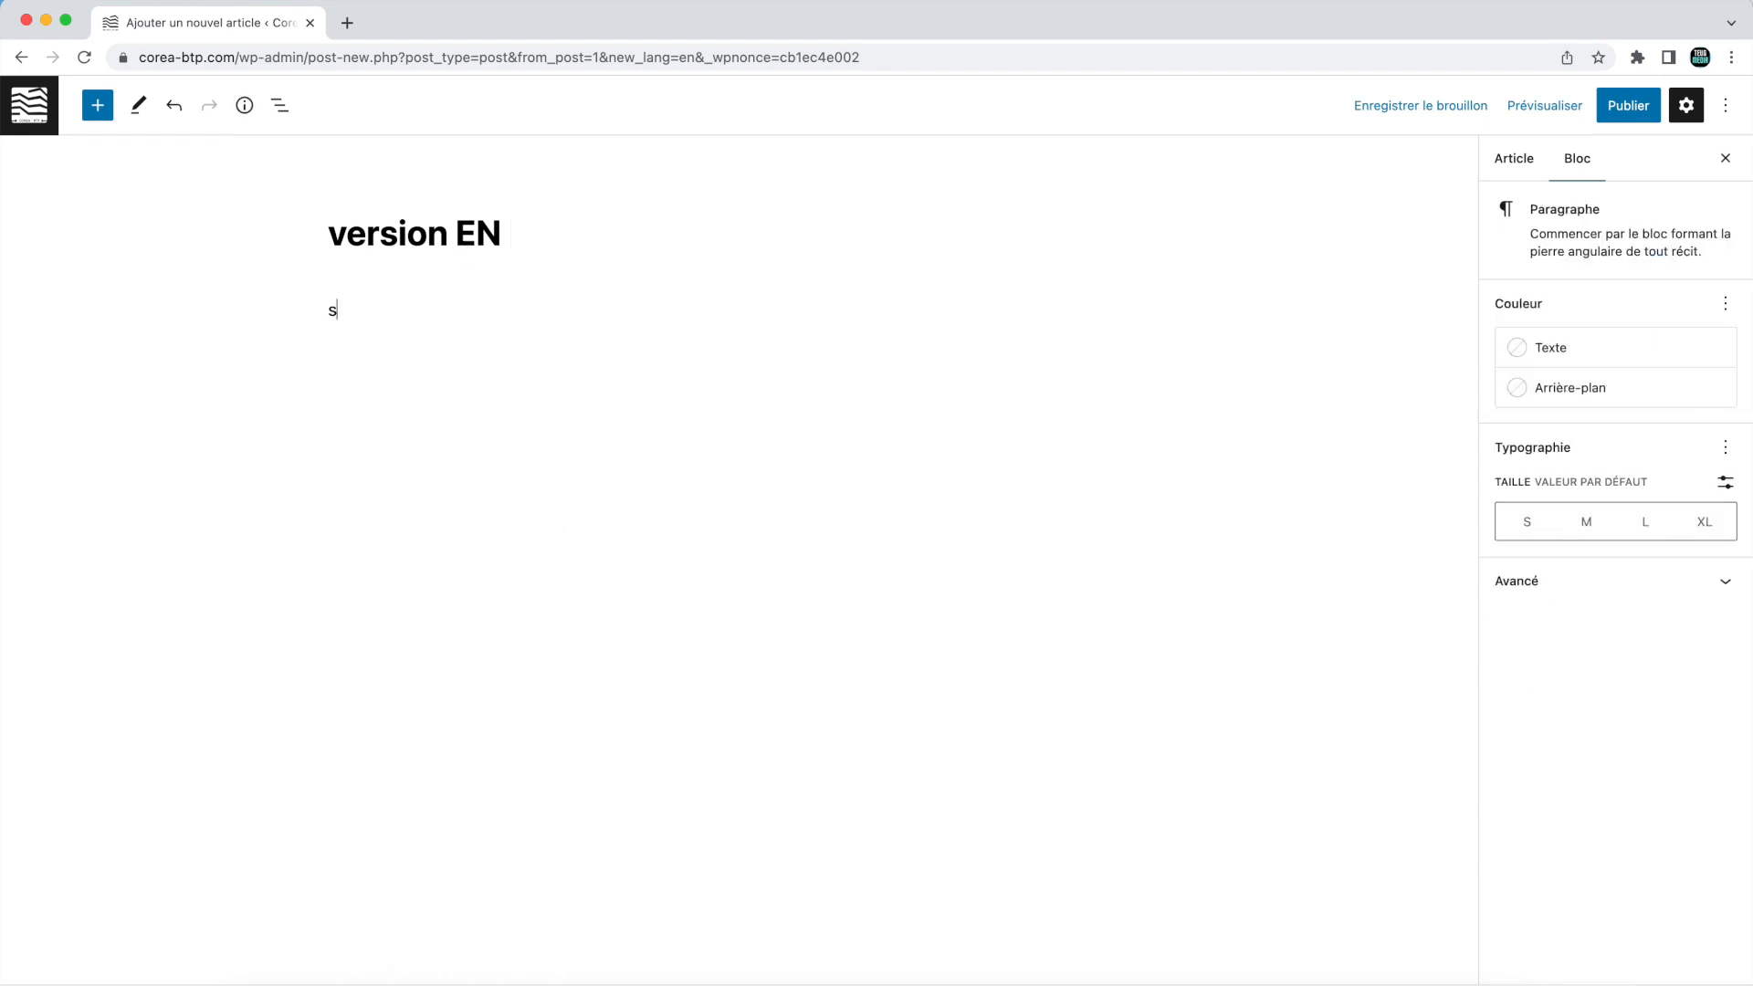
pyautogui.write('sdada sda a')
pyautogui.click(1628, 105)
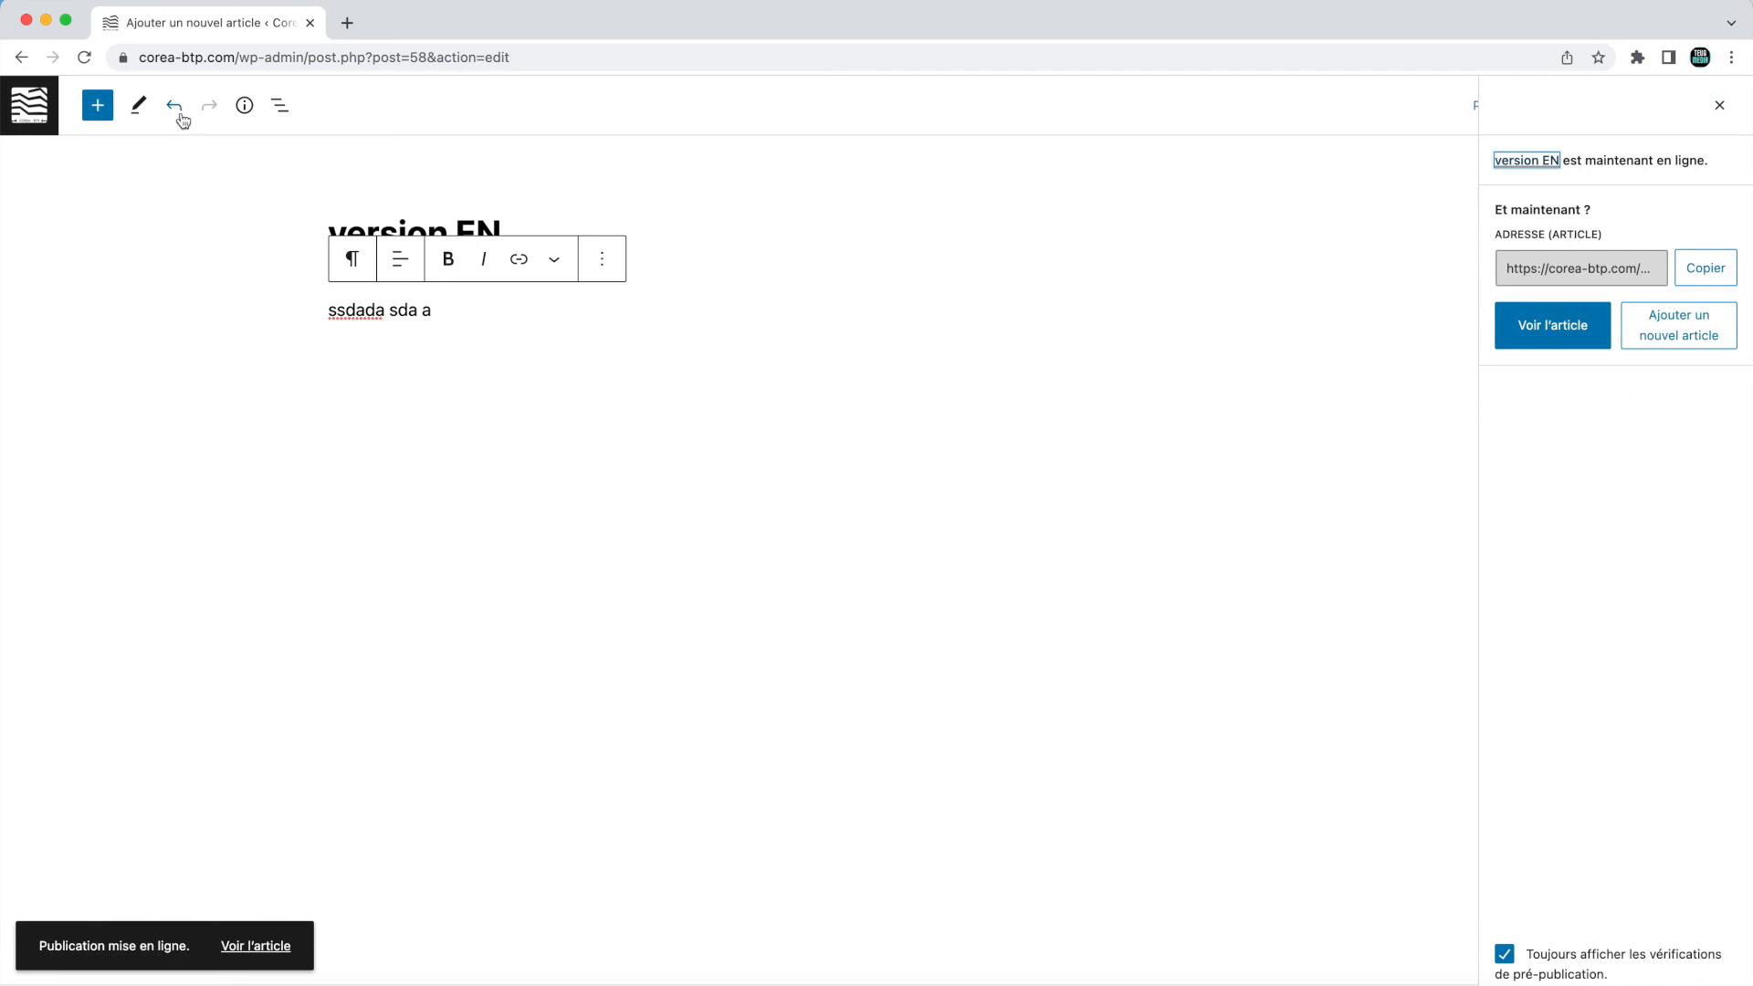
# Step: Leave the editor for the article categories and view the English counterpart of "Non classé" with its language and translation fields
pyautogui.click(9, 101)
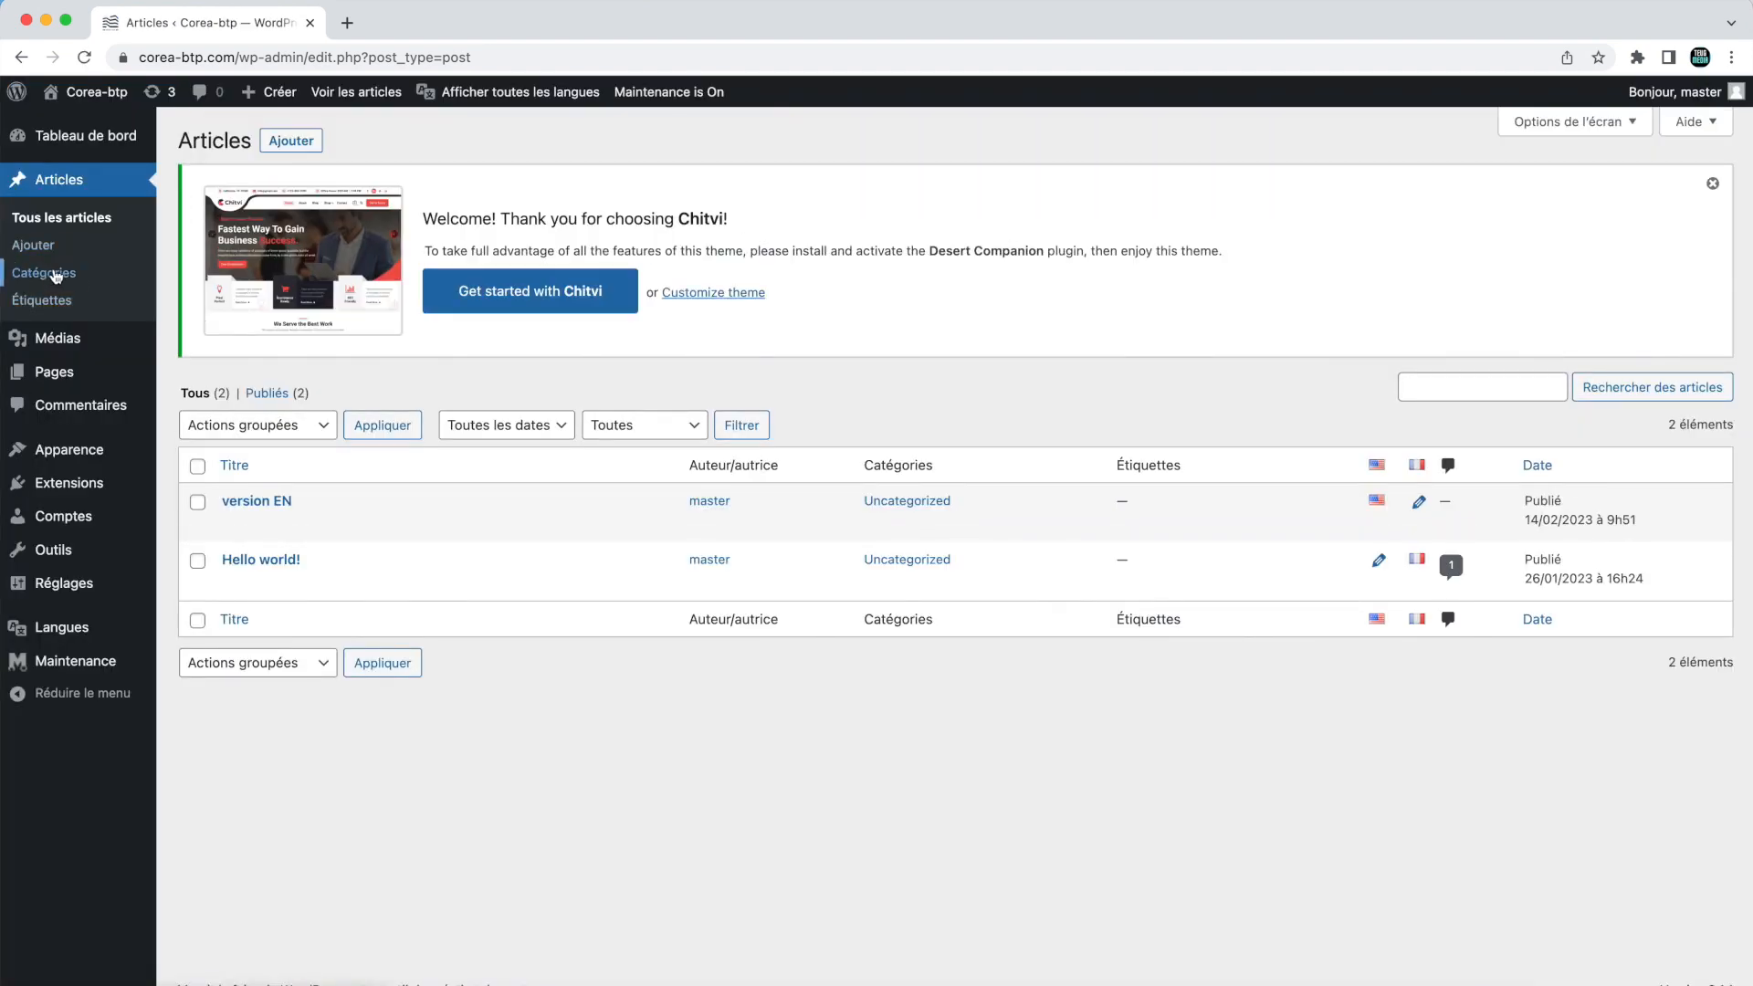
pyautogui.click(60, 276)
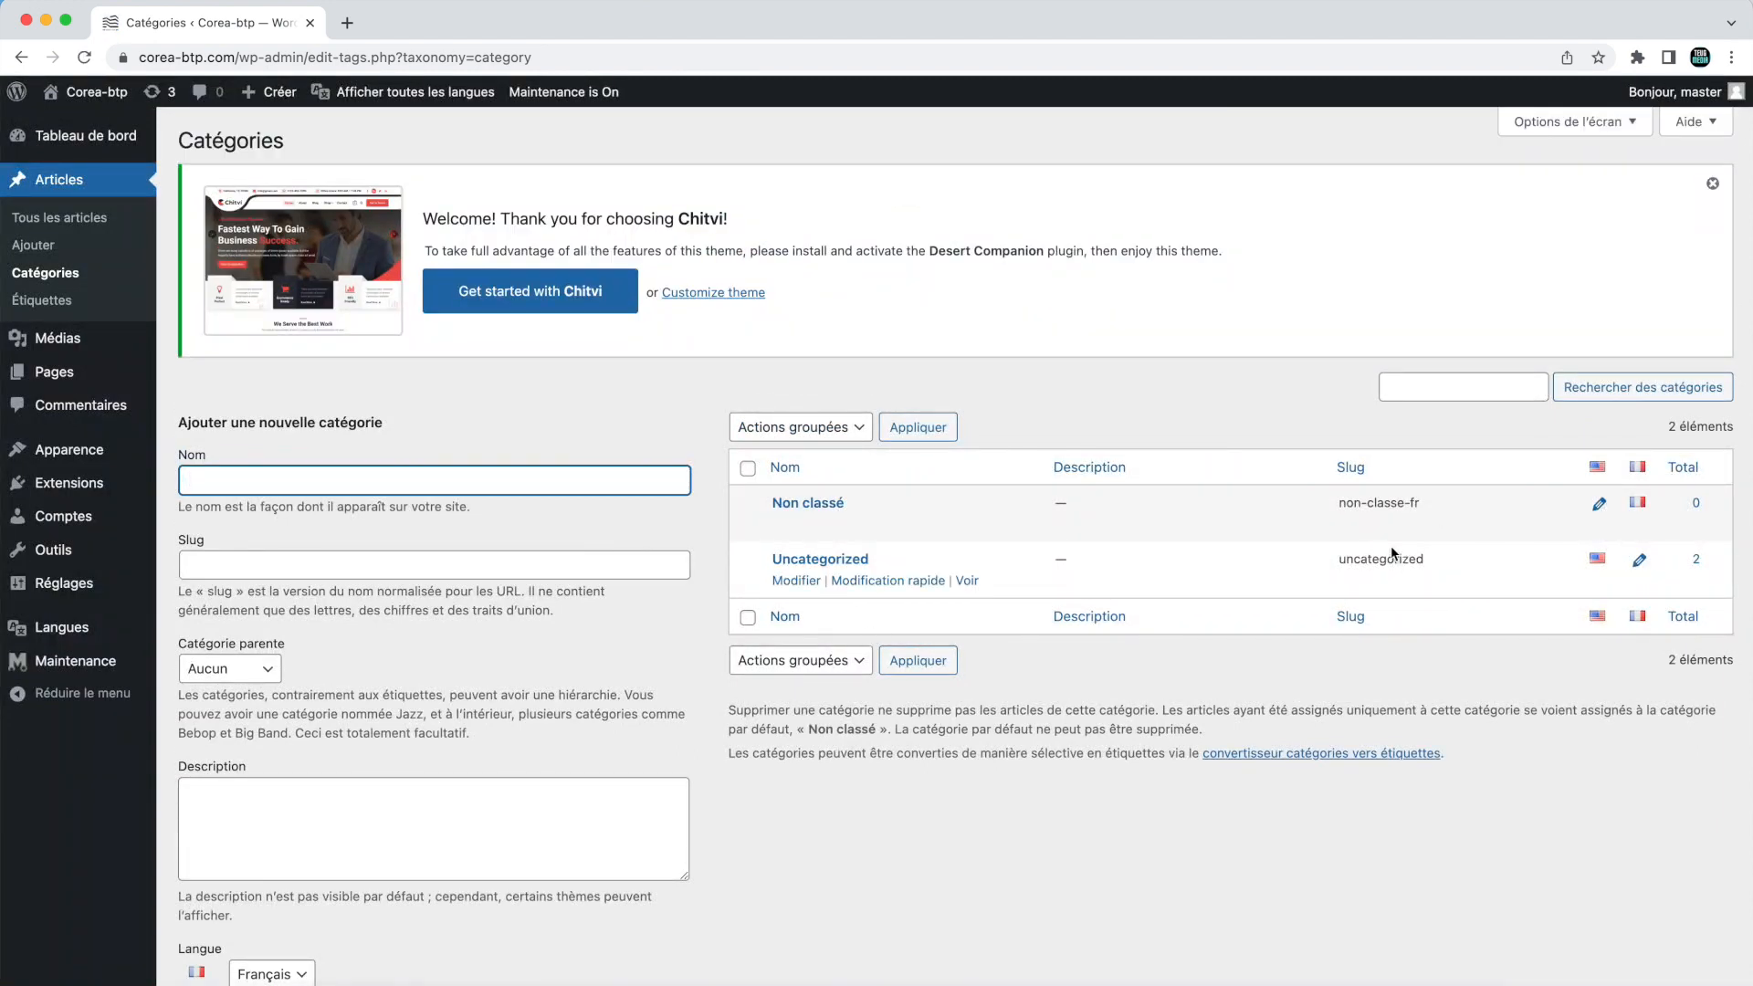
pyautogui.click(1440, 514)
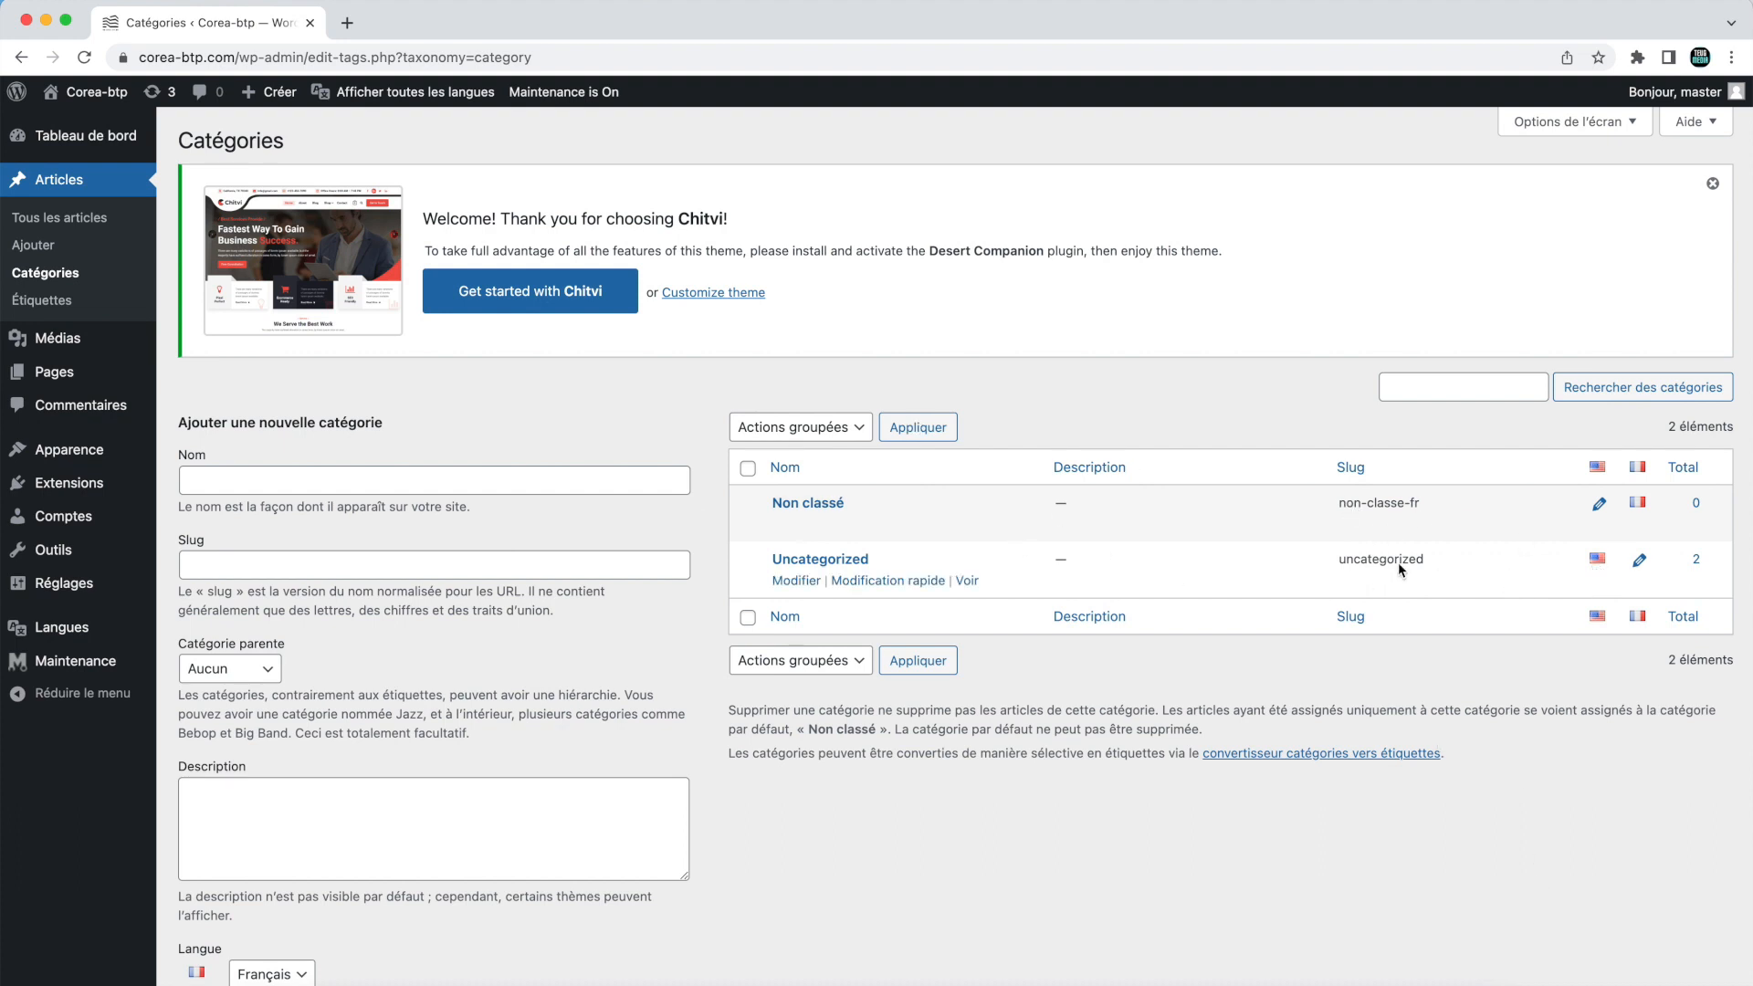
pyautogui.click(1598, 508)
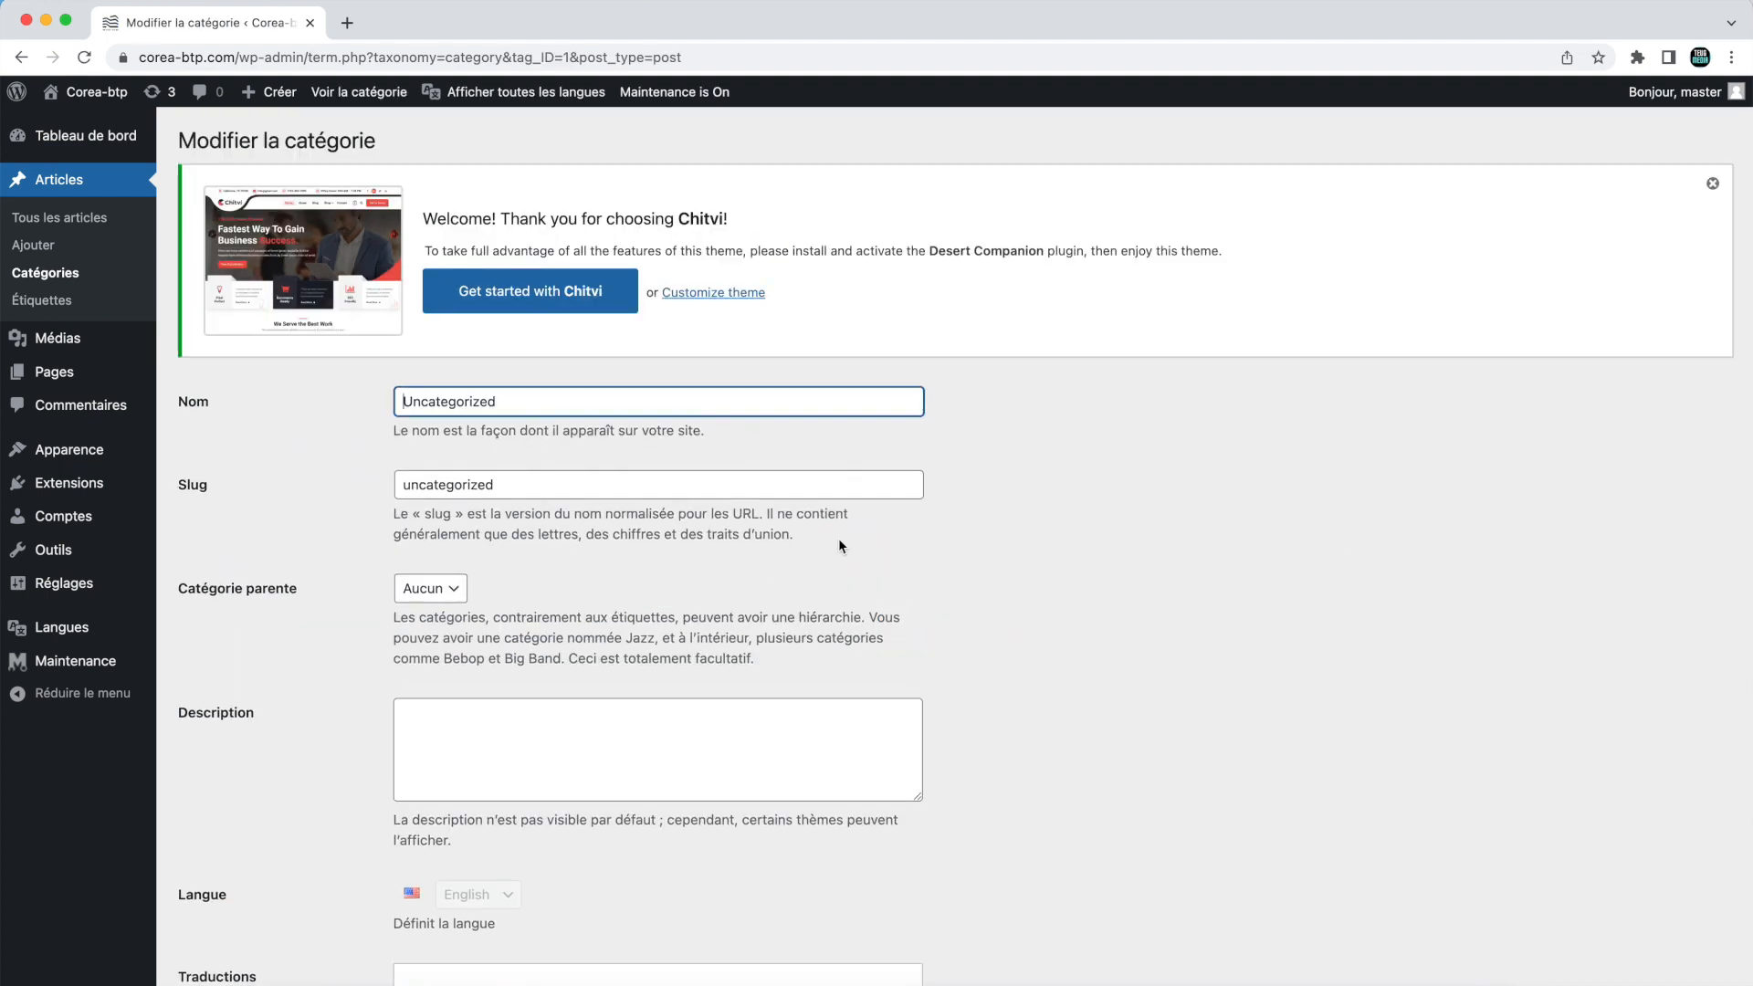
pyautogui.scroll(-2, 841, 546)
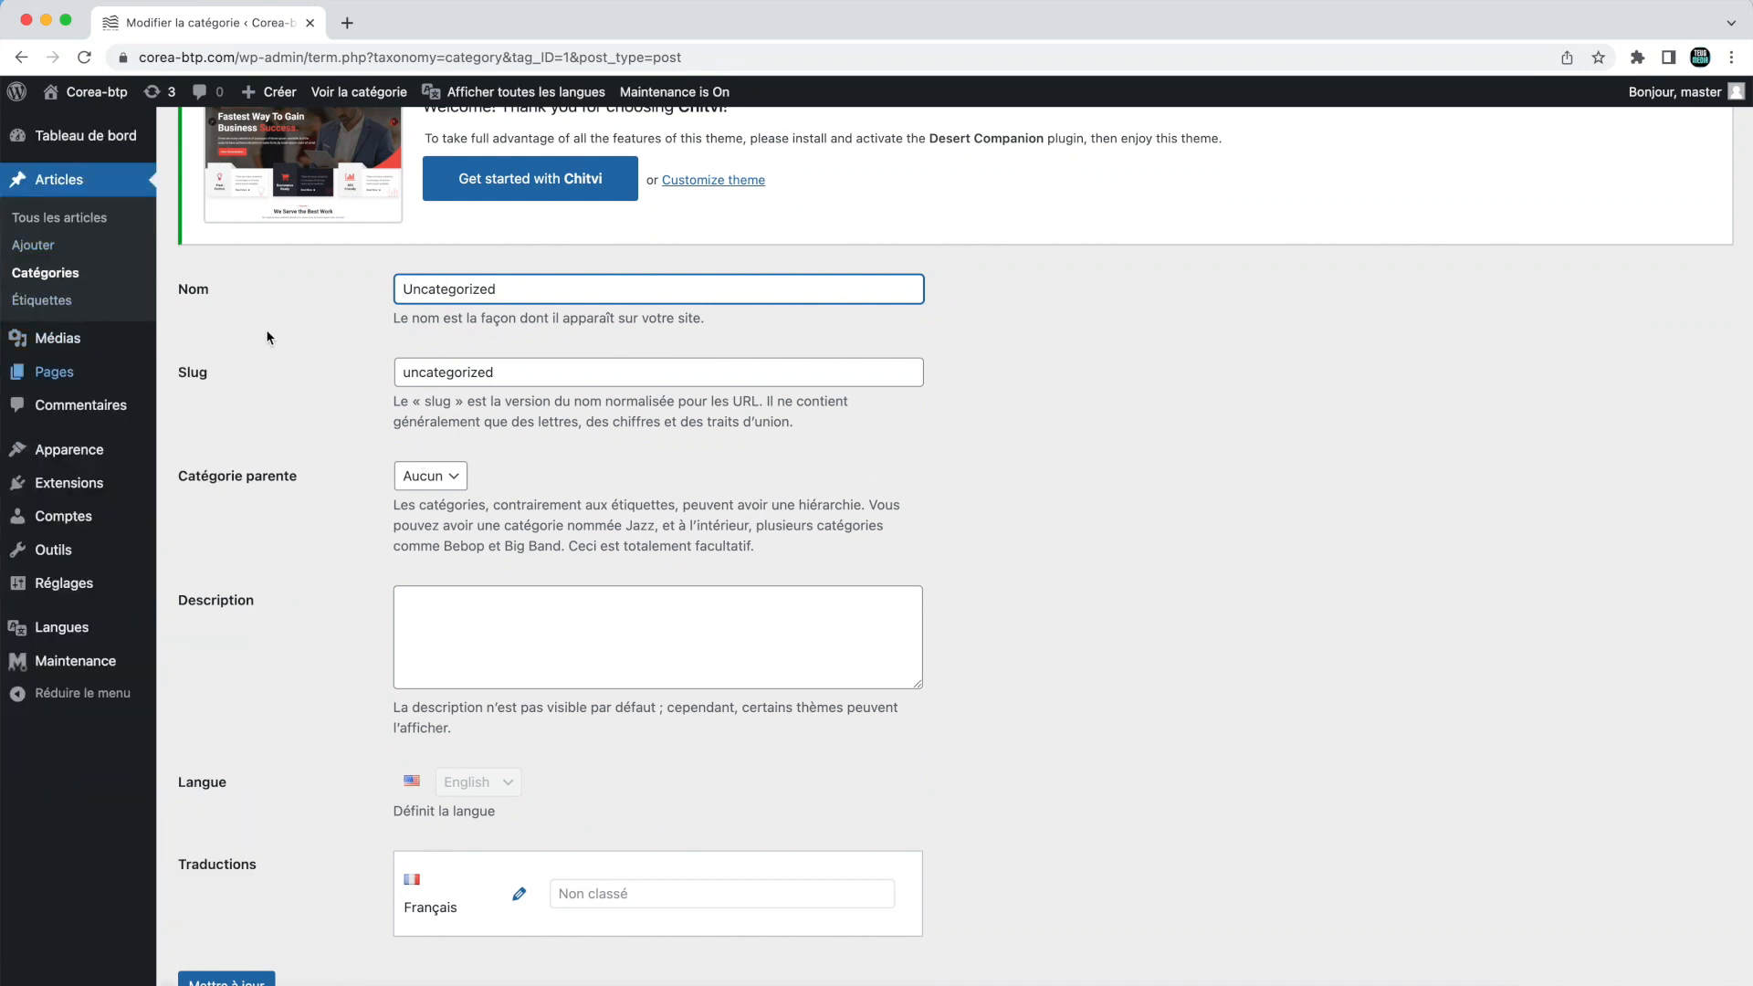
# Step: Bring up the English translation of the Blog page from the list of pages
pyautogui.click(66, 374)
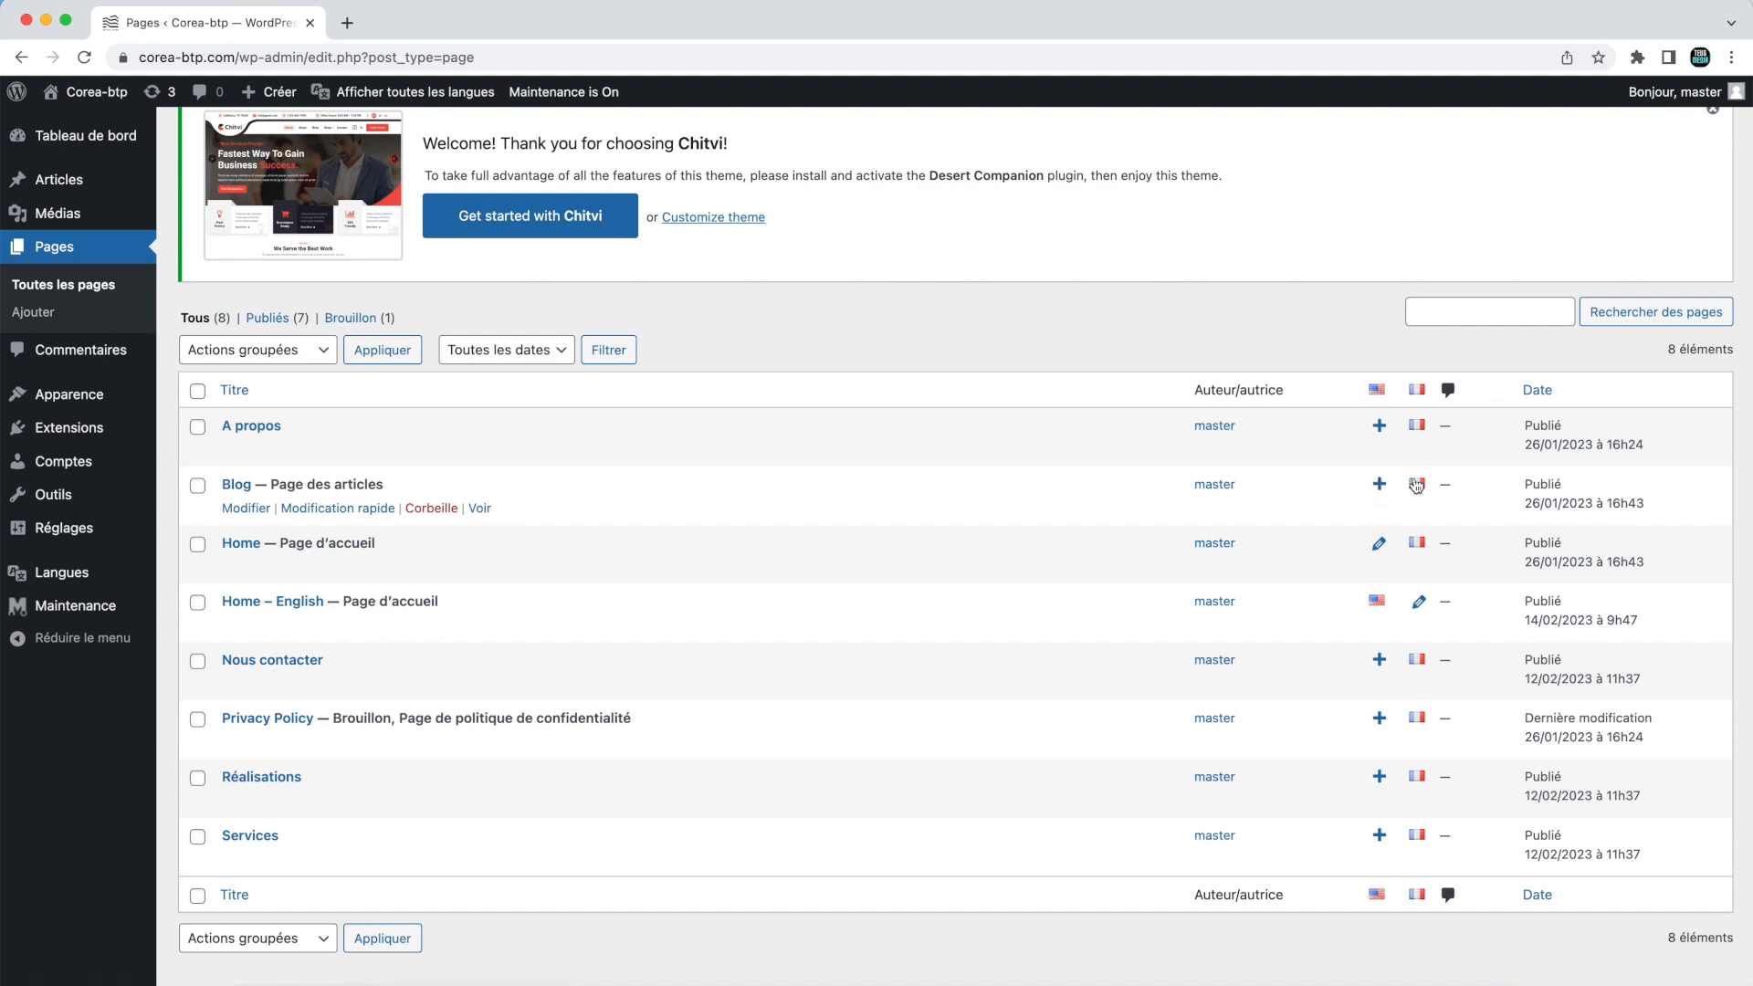
pyautogui.click(1378, 484)
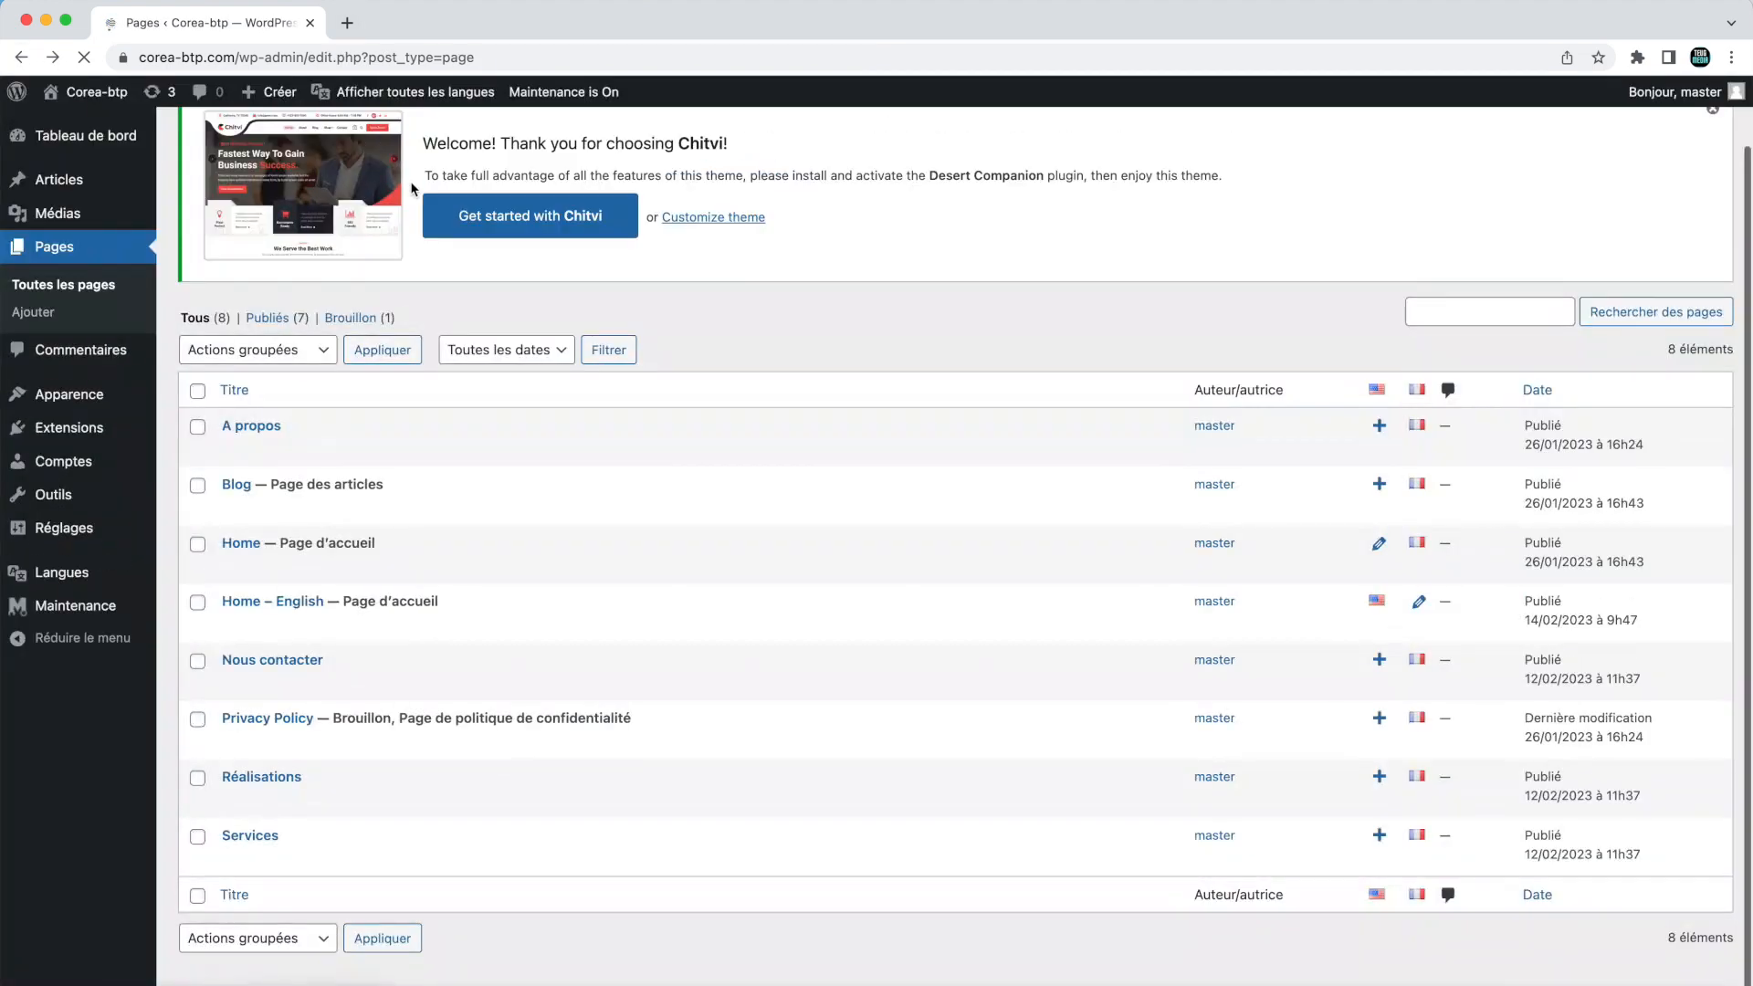
# Step: Visit the site's front end and look over the default-language home page
pyautogui.moveTo(96, 96)
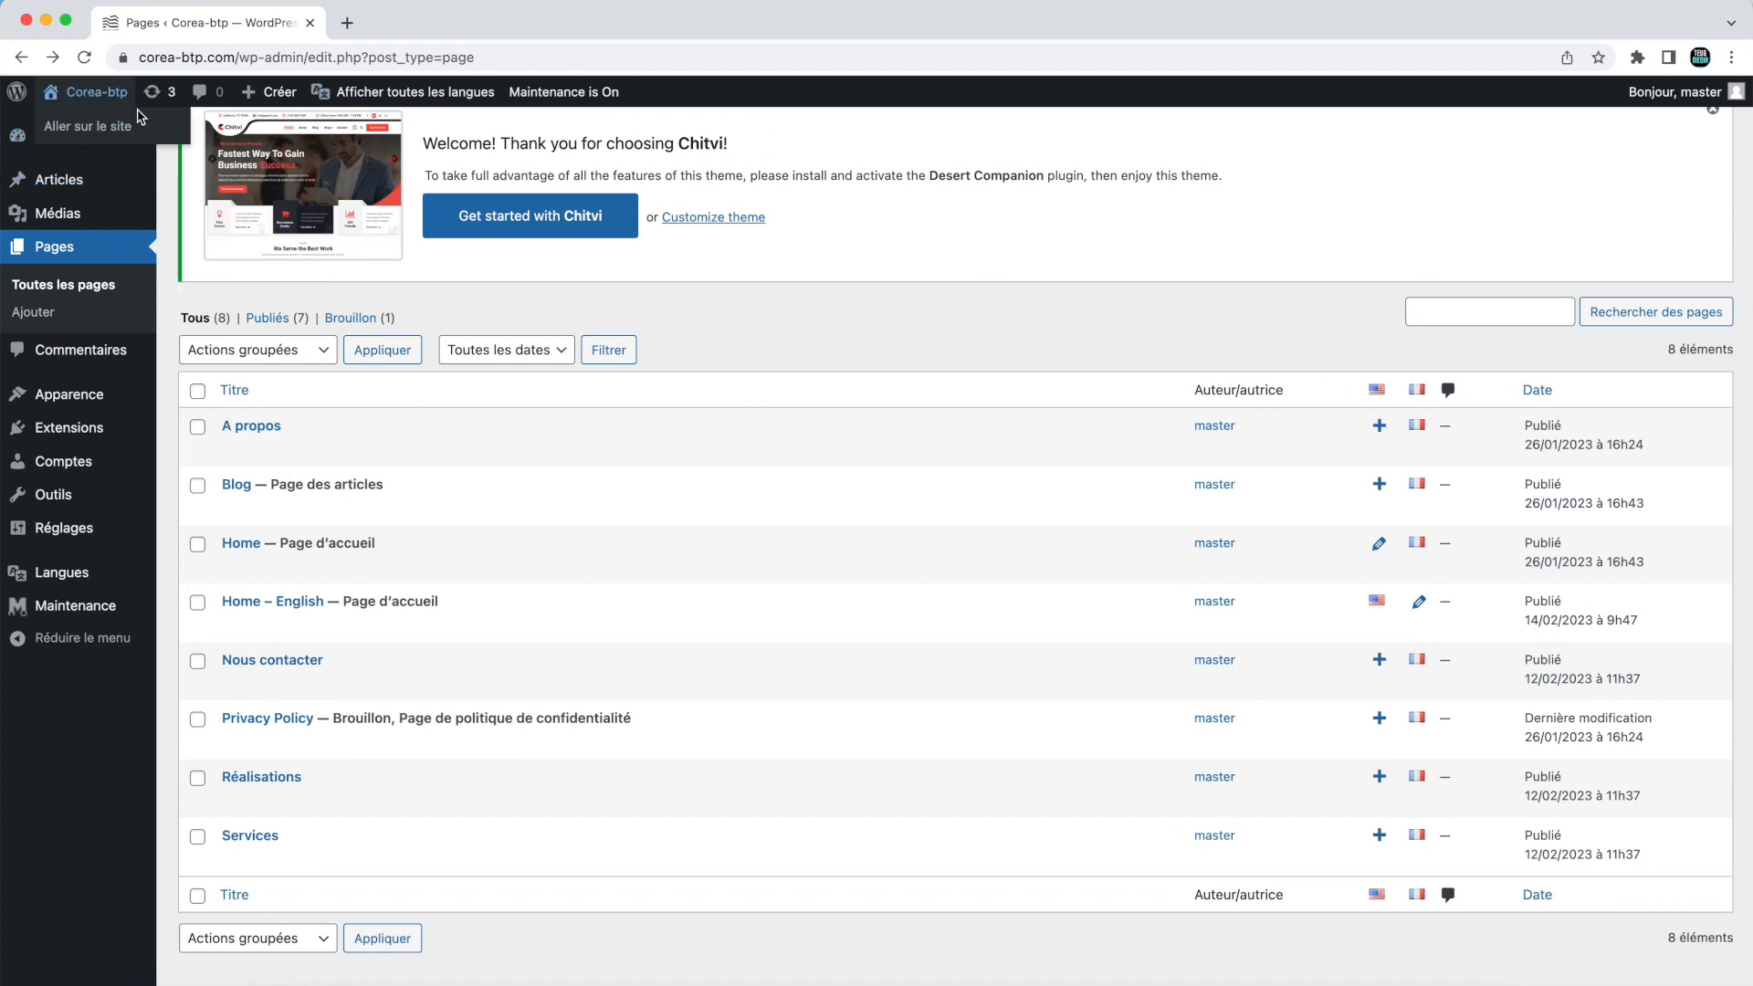
pyautogui.click(104, 133)
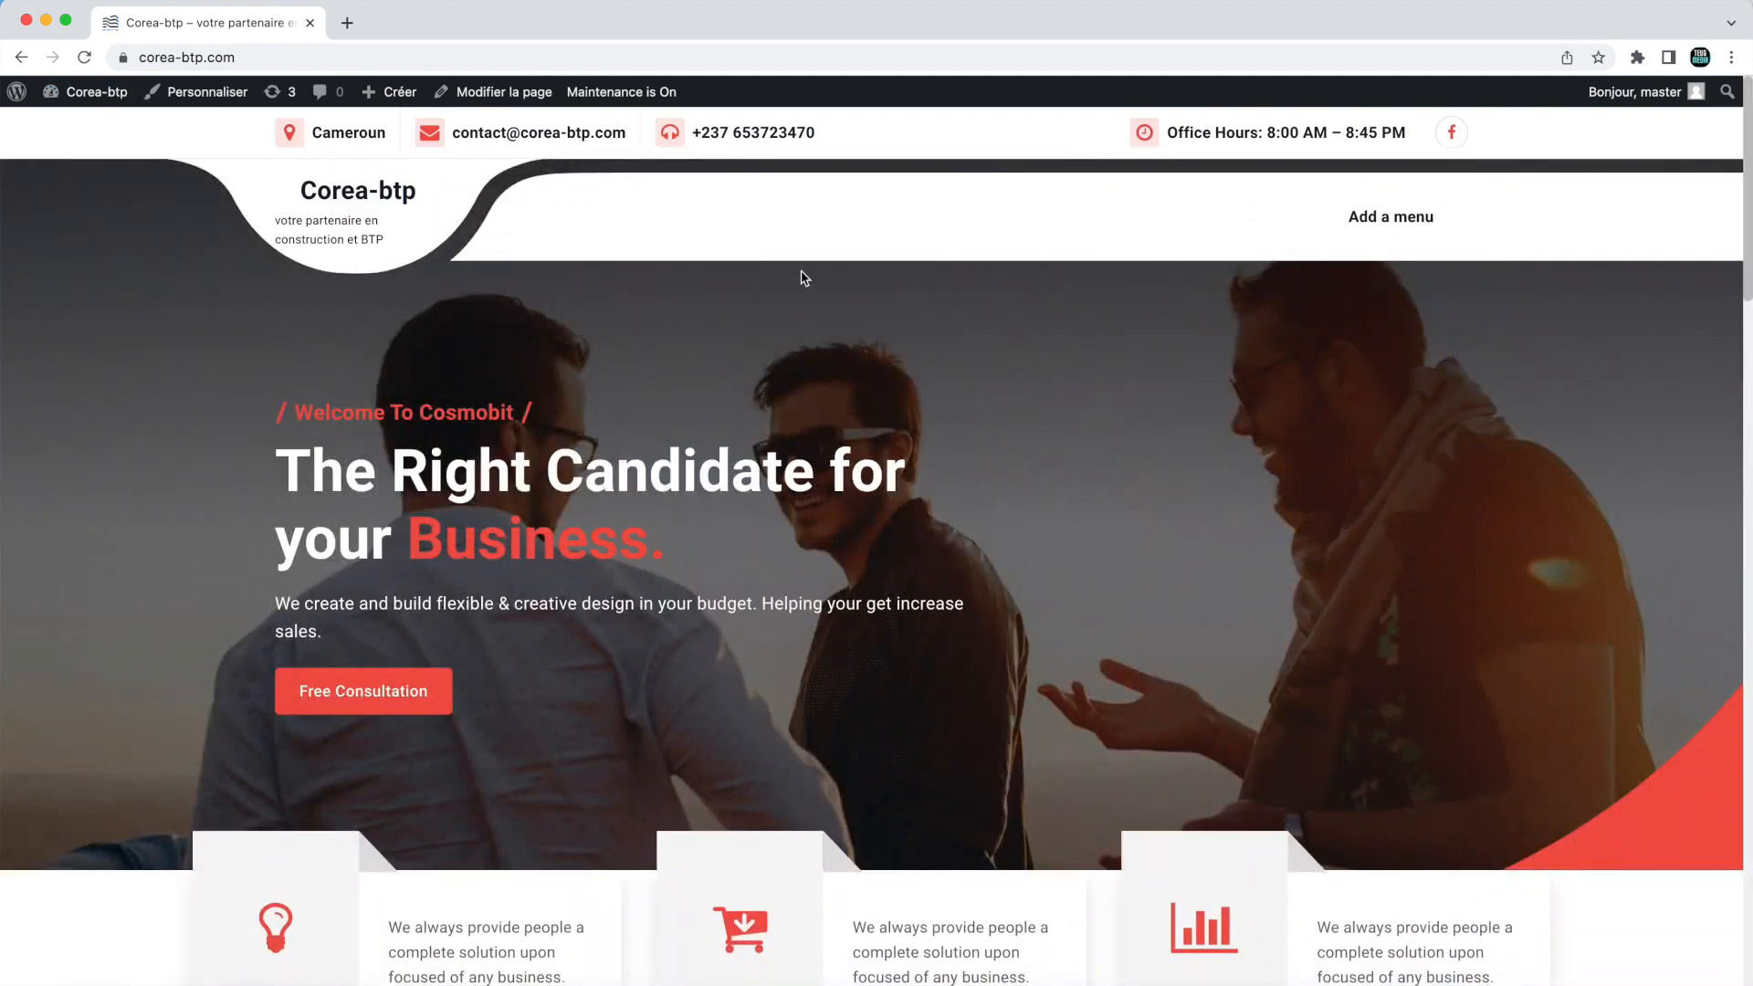
pyautogui.scroll(-8, 587, 329)
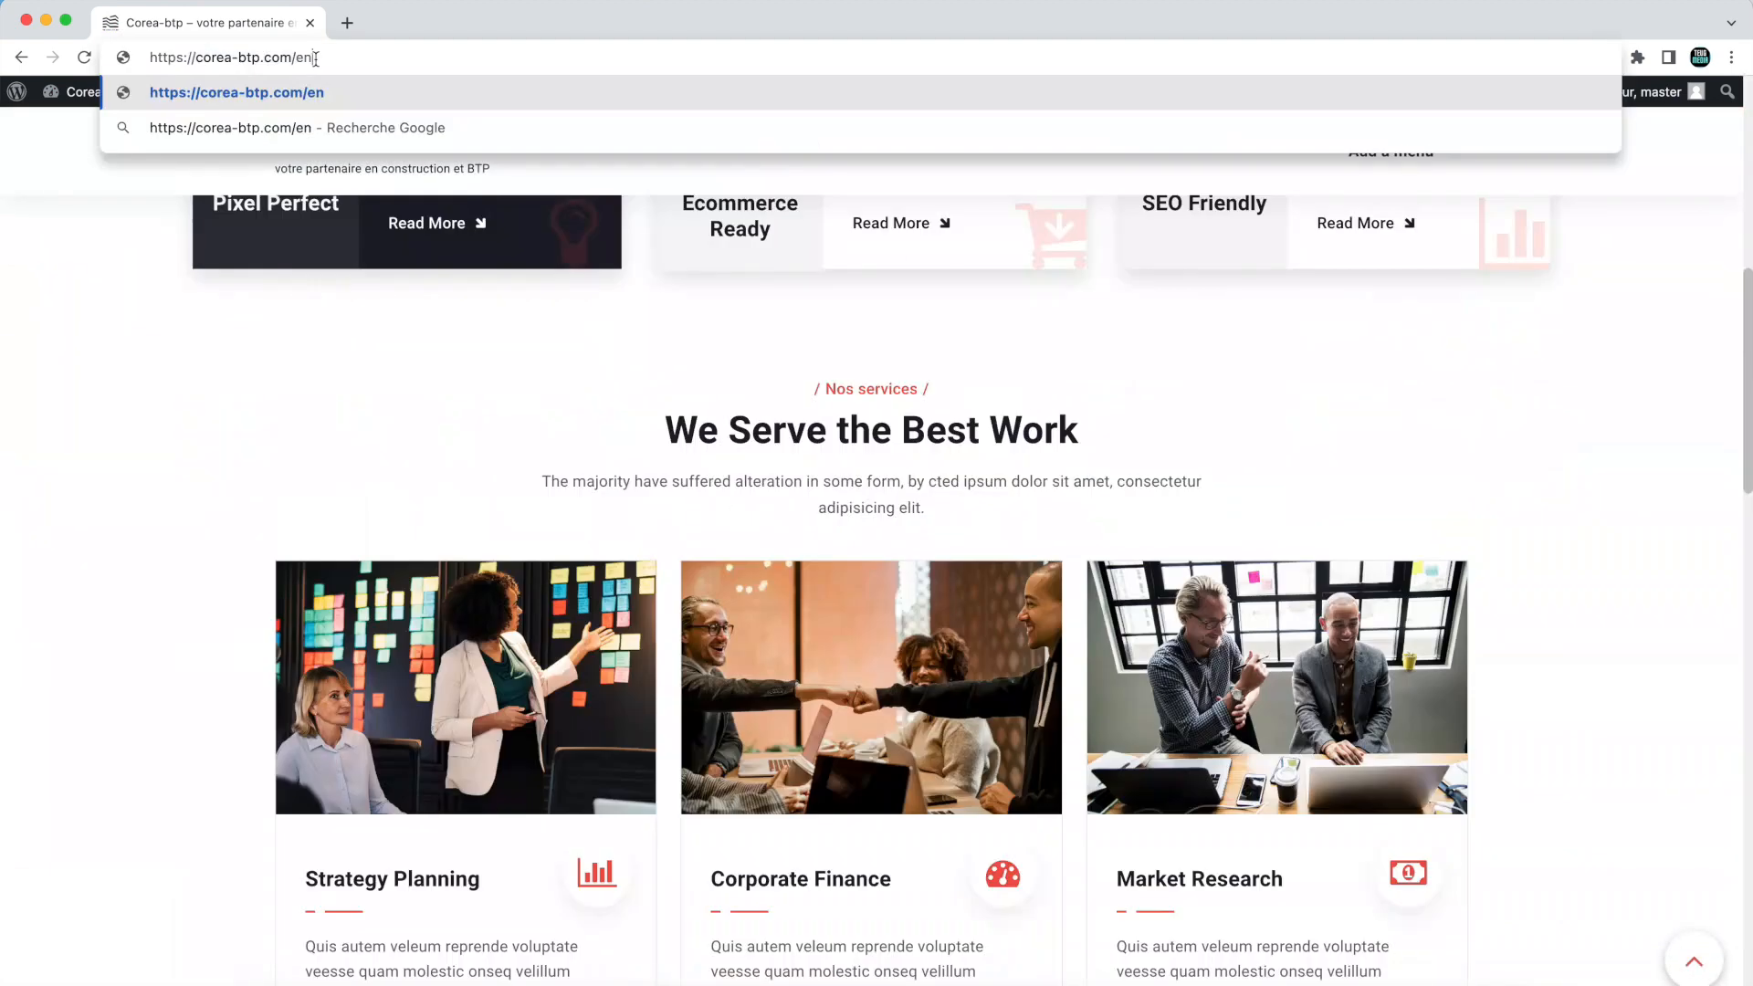
pyautogui.write('//')
pyautogui.press('Return')
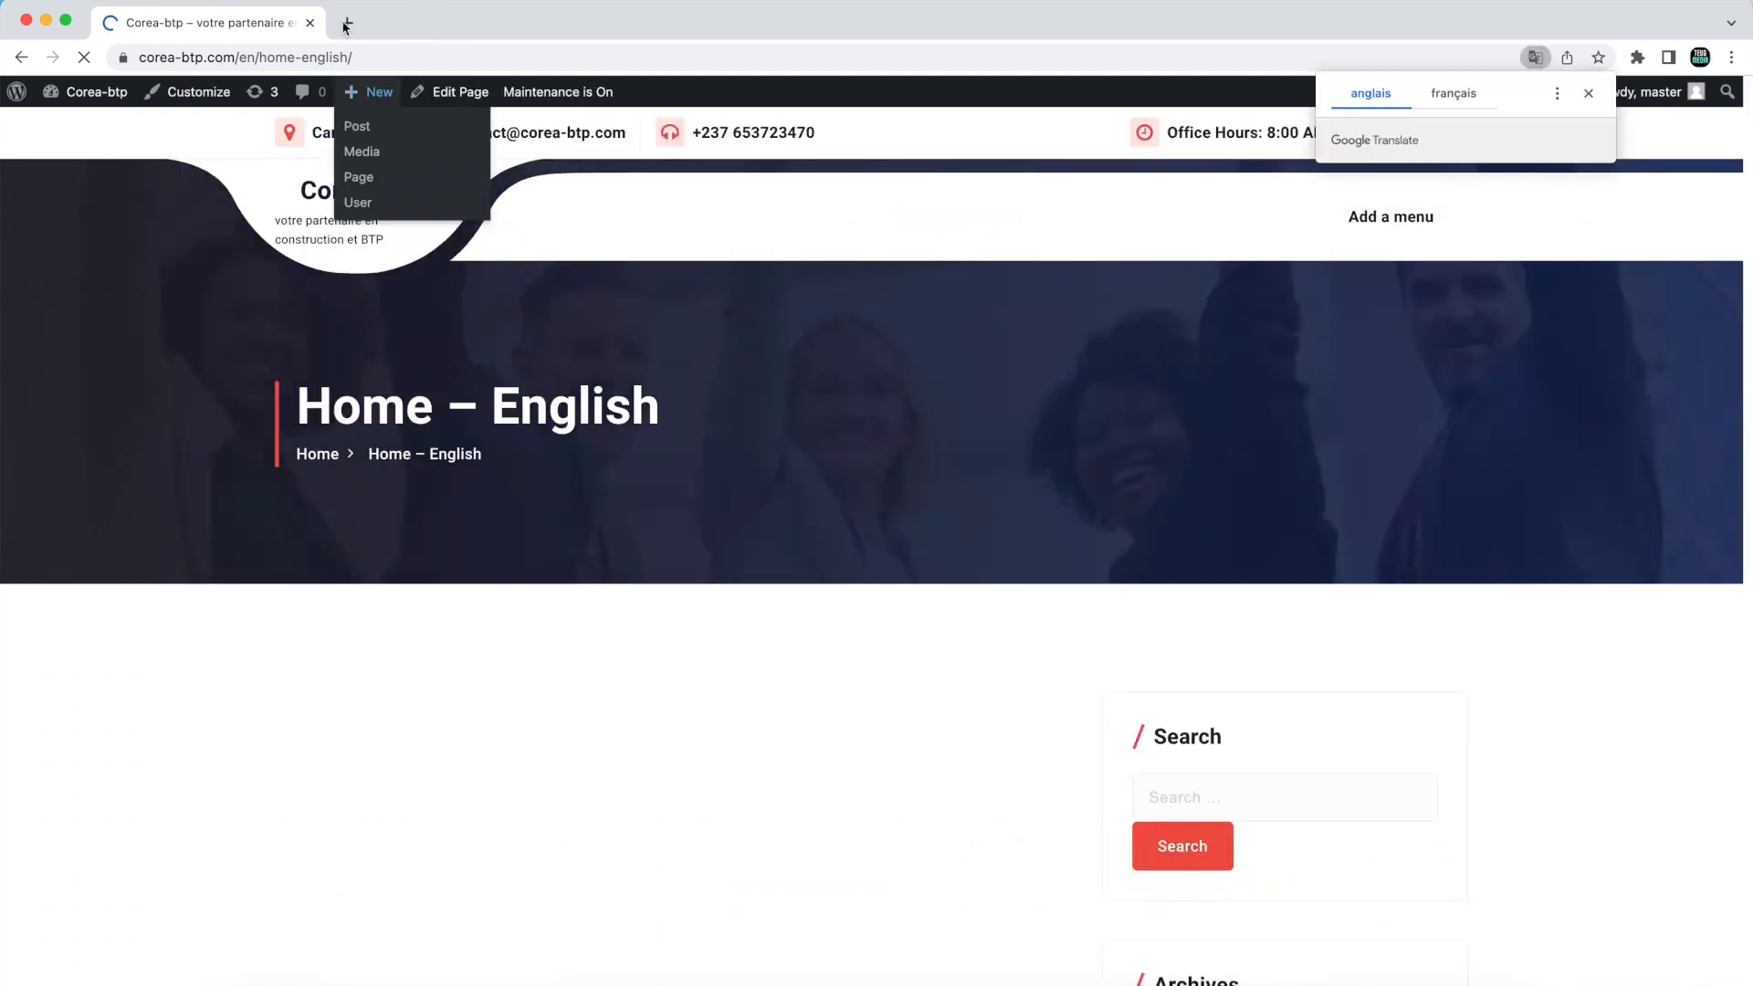
pyautogui.moveTo(361, 108)
pyautogui.scroll(-9, 861, 748)
pyautogui.scroll(9, 861, 748)
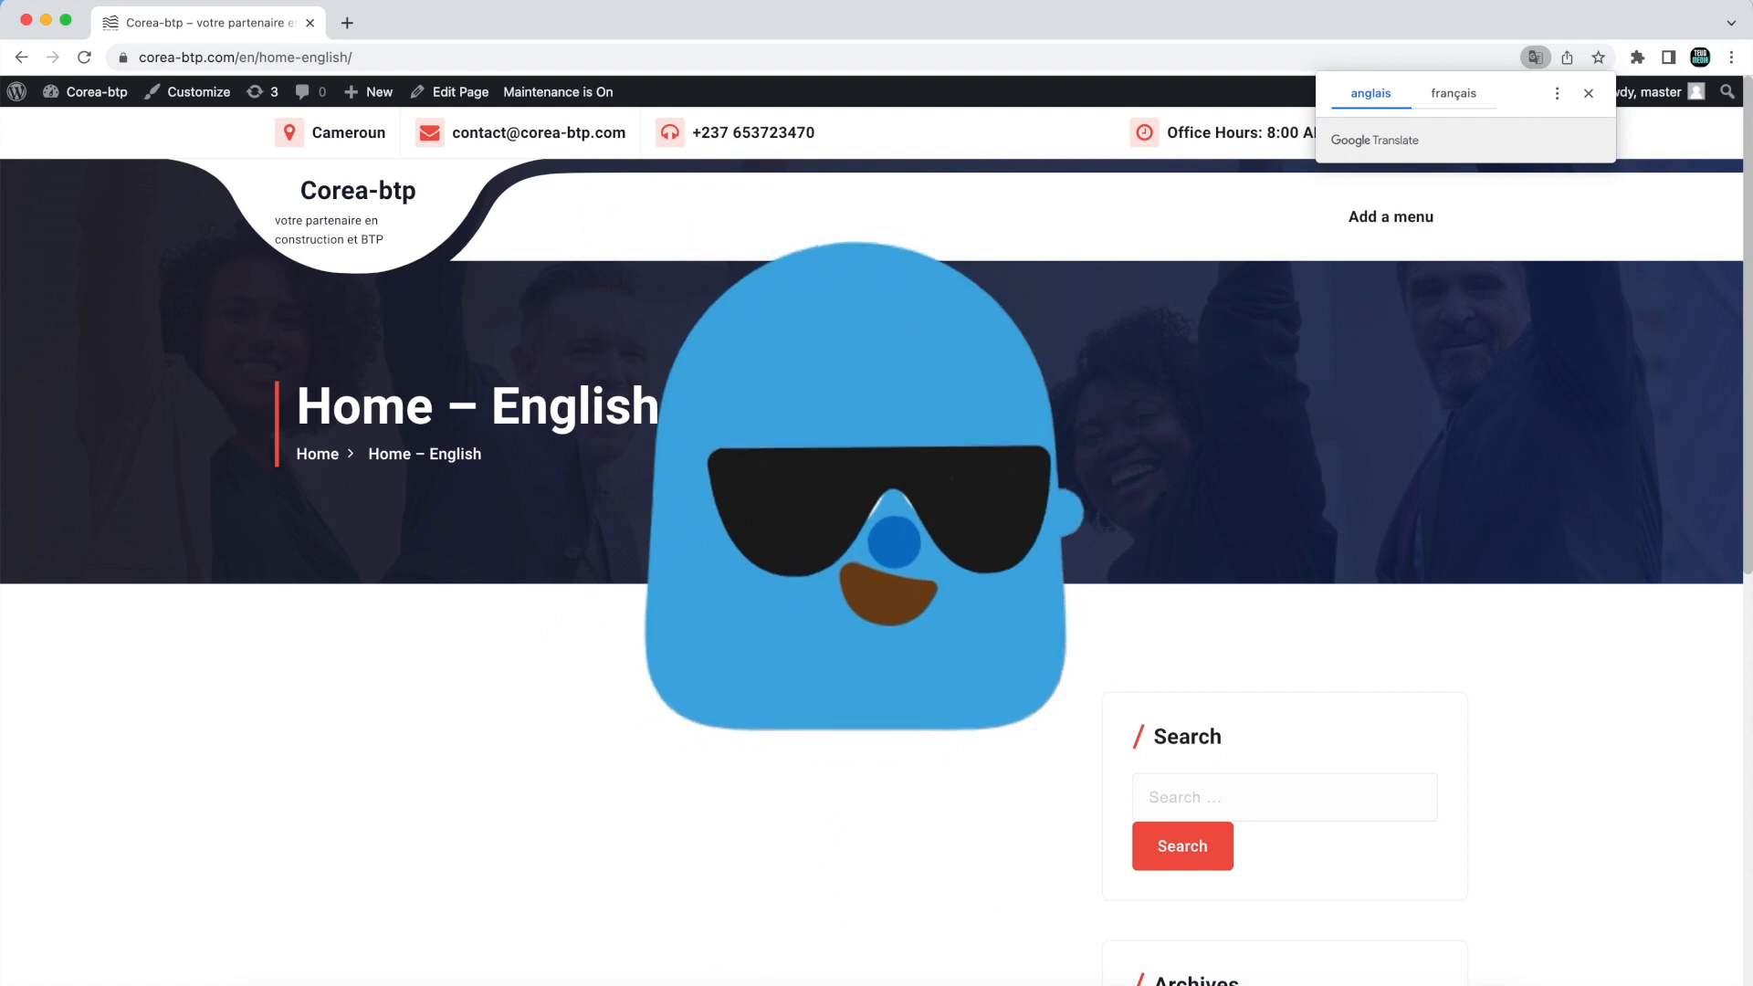
pyautogui.scroll(-15, 982, 771)
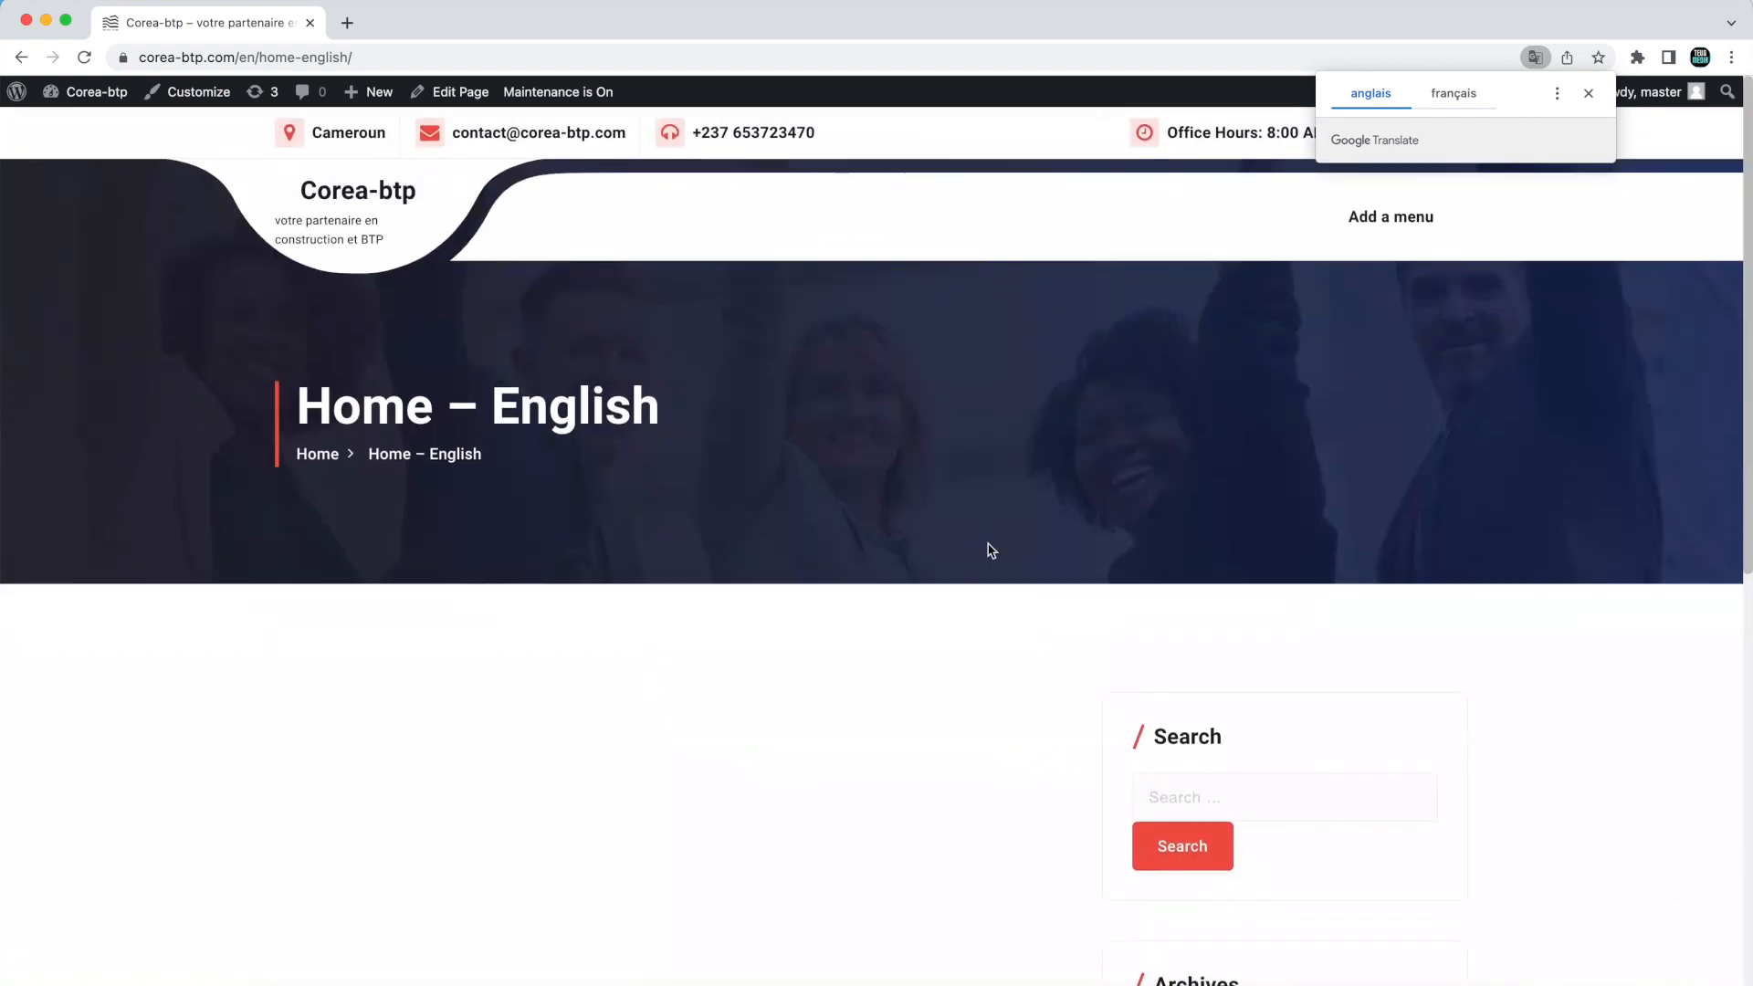
pyautogui.scroll(-15, 985, 548)
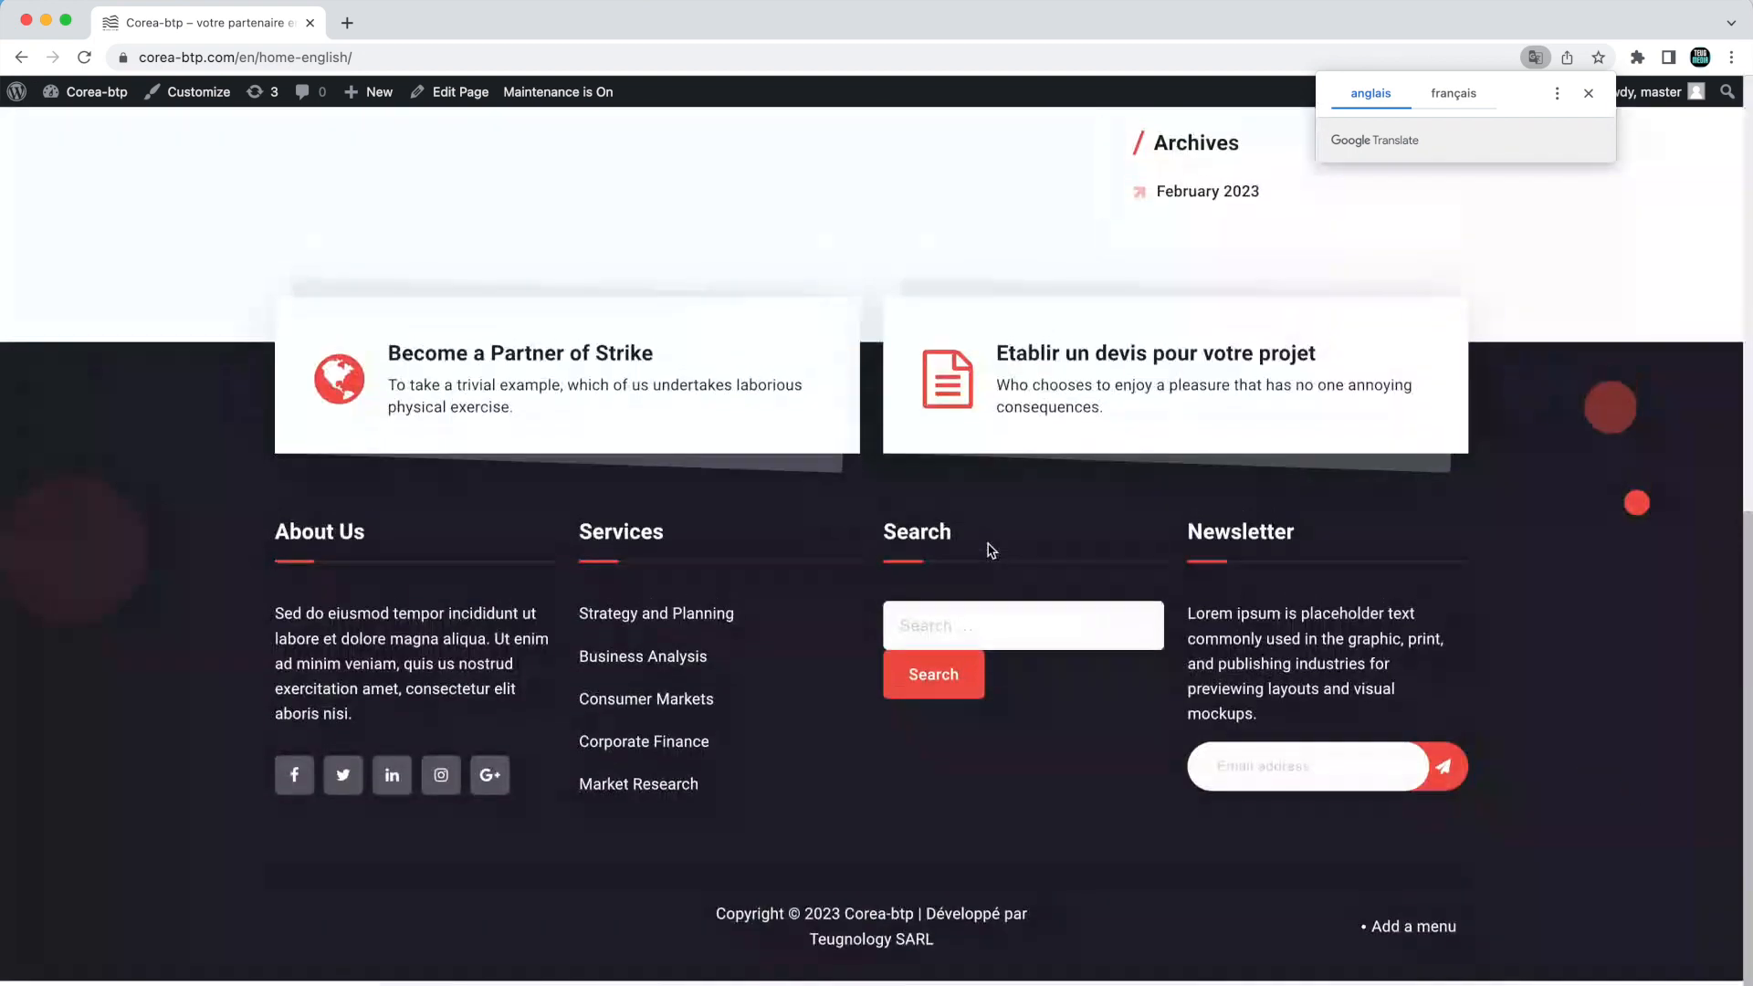
pyautogui.scroll(3, 991, 551)
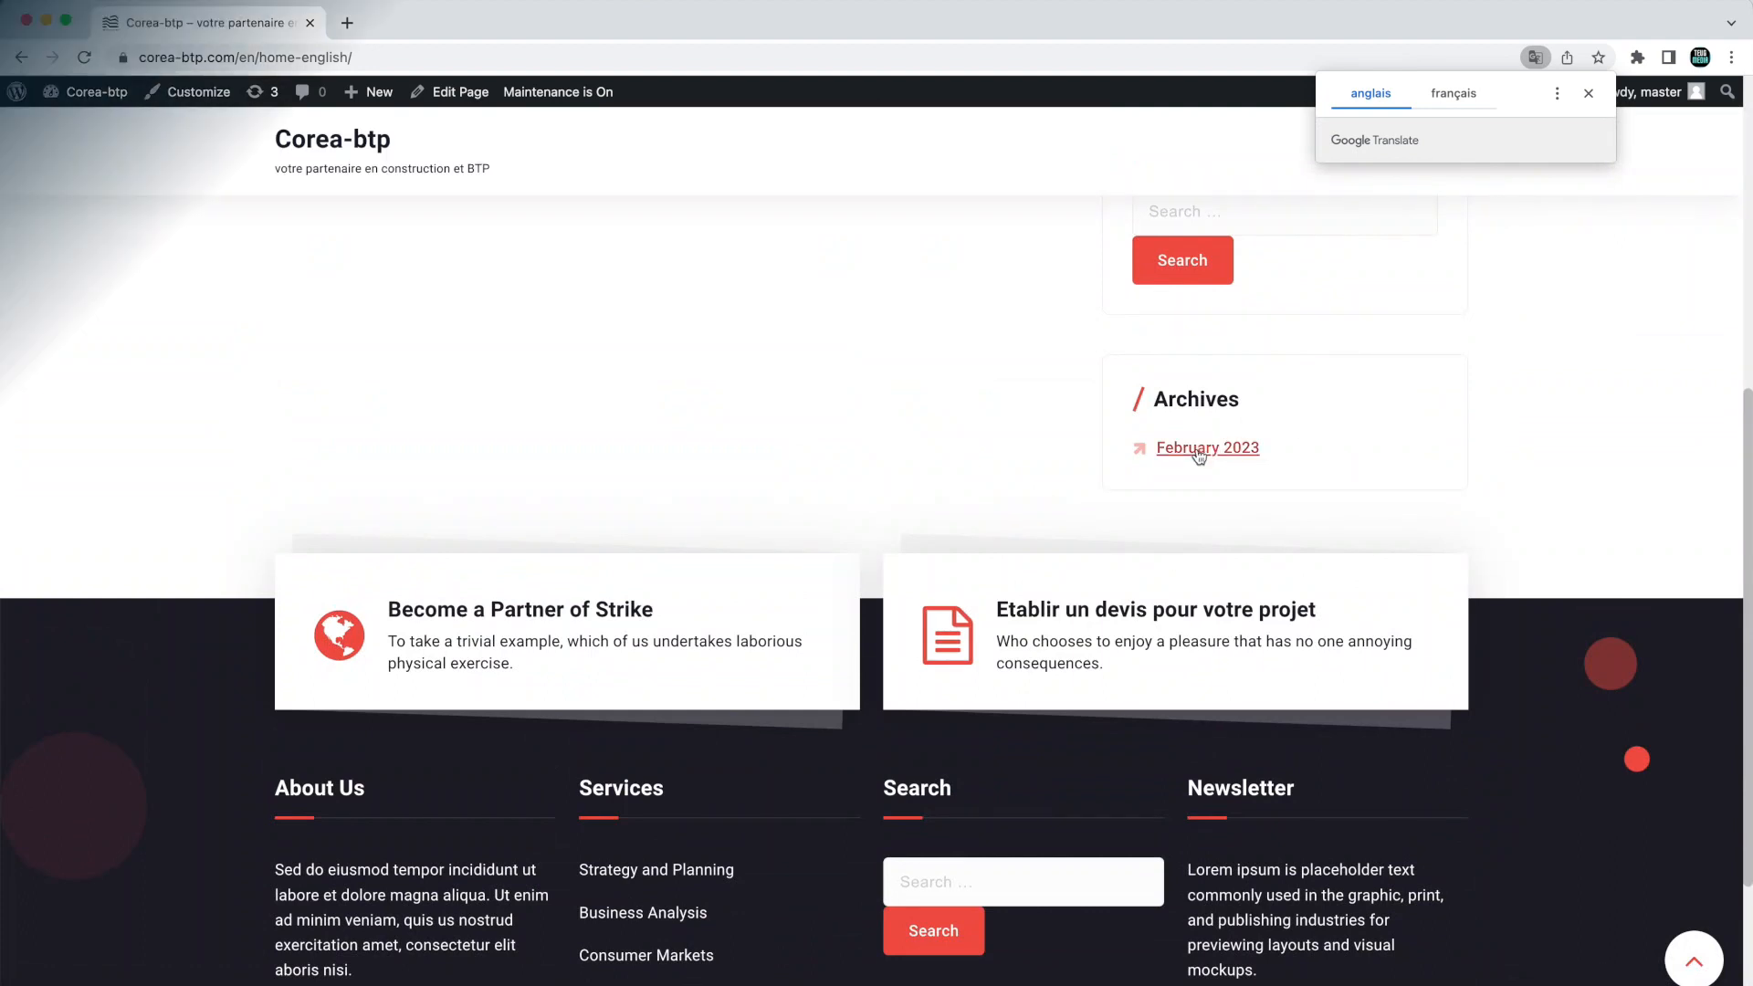